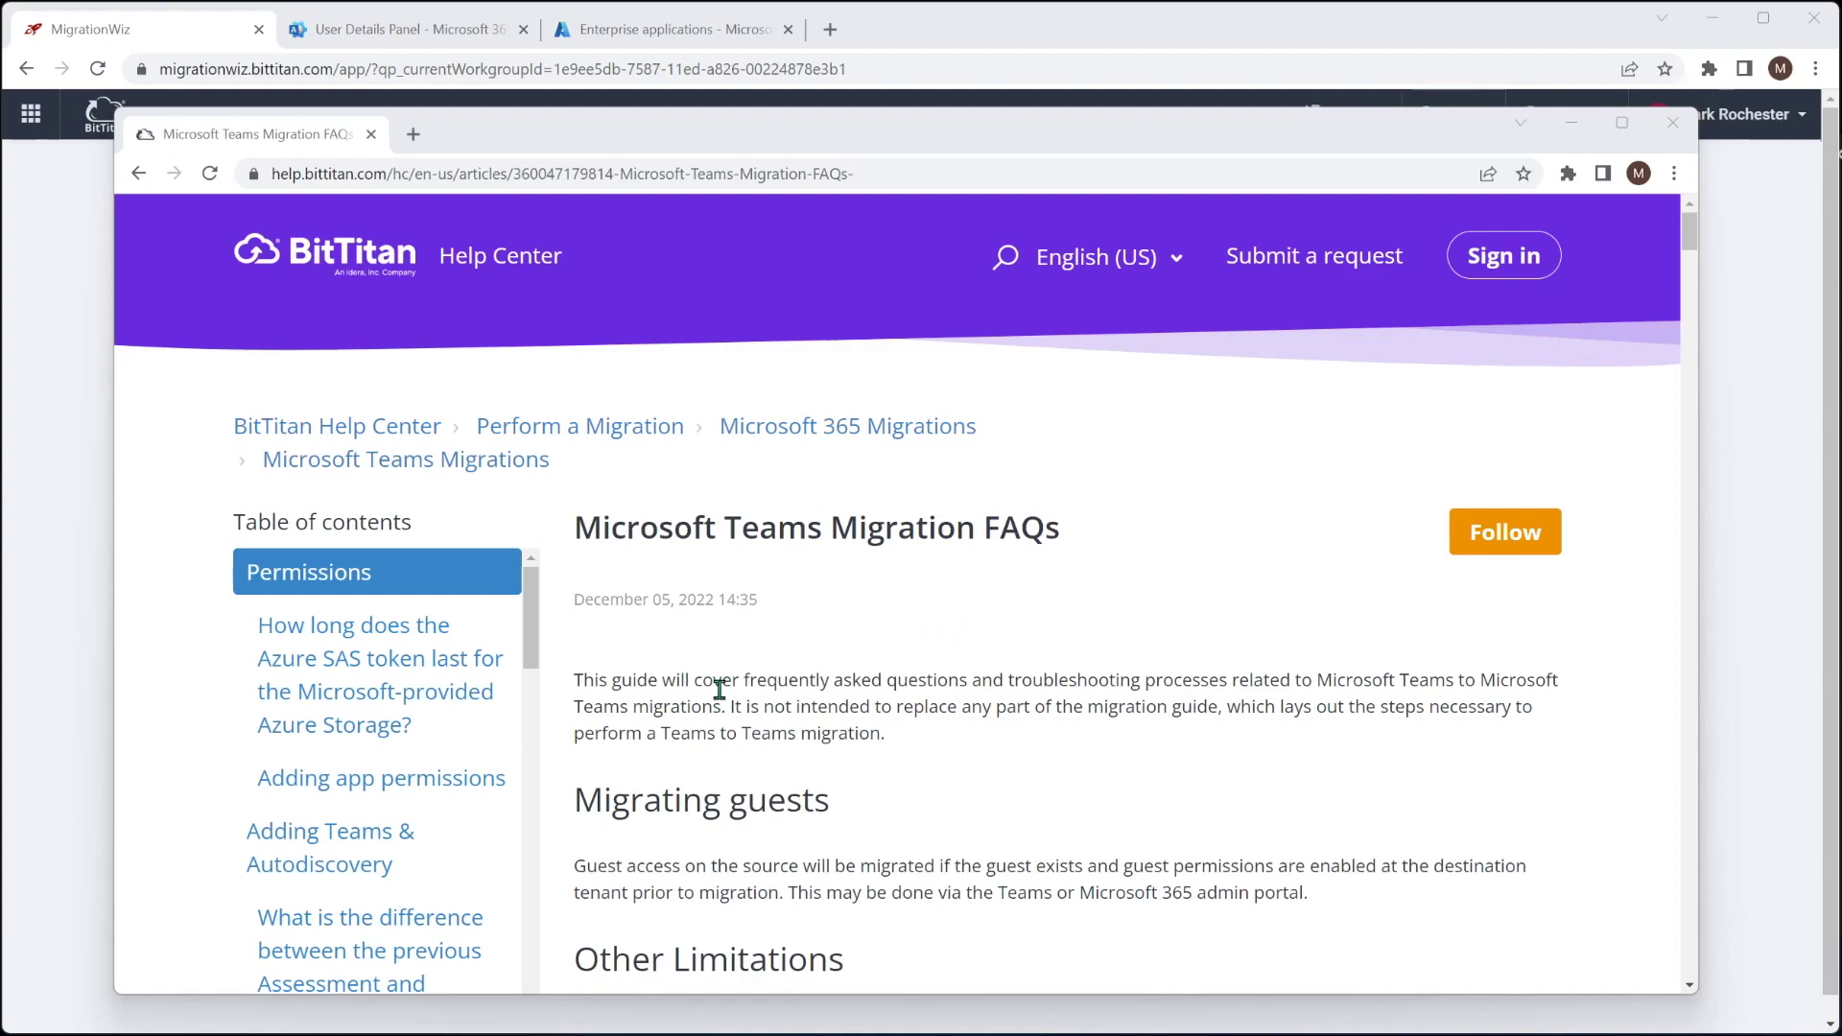
Scroll the Microsoft Teams Migration FAQs article down to the Adding app permissions section
scroll(347, 575, down, 2)
Jump to Adding app permissions and copy the MigrationWiz-Teams-FullControl link address
click(348, 575)
scroll(902, 516, down, 1)
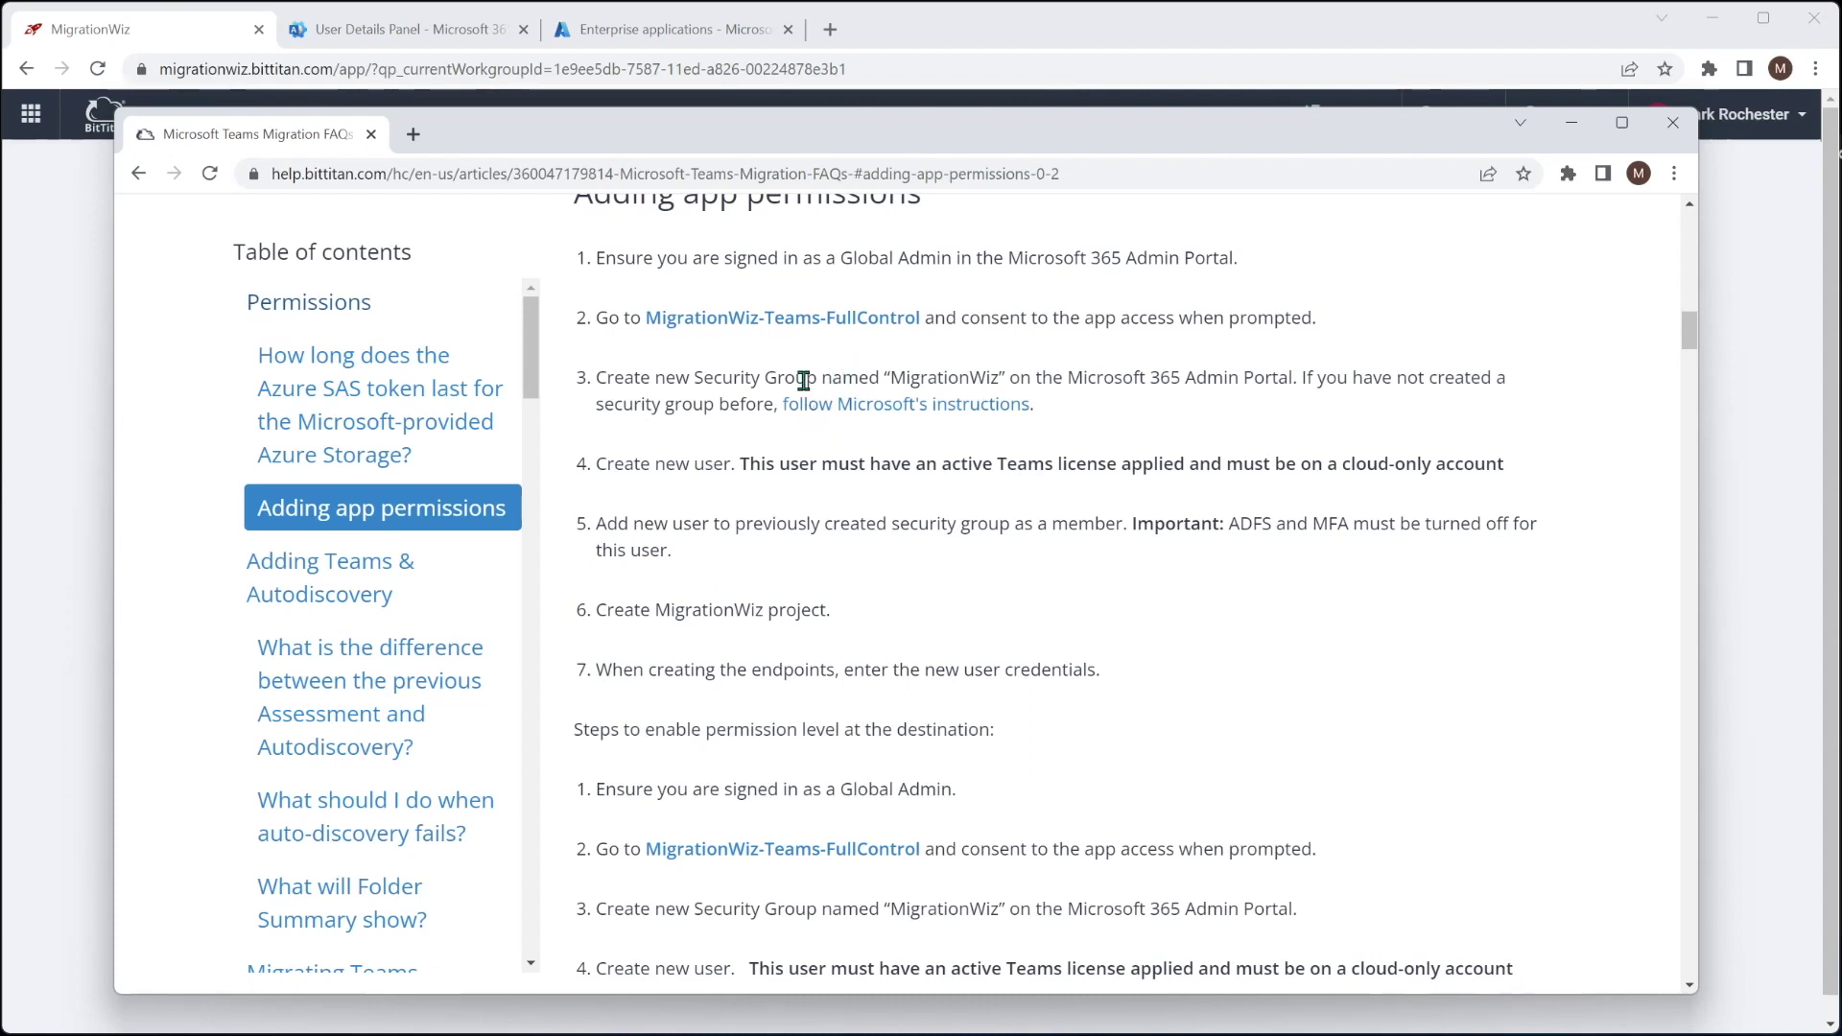
right_click(804, 321)
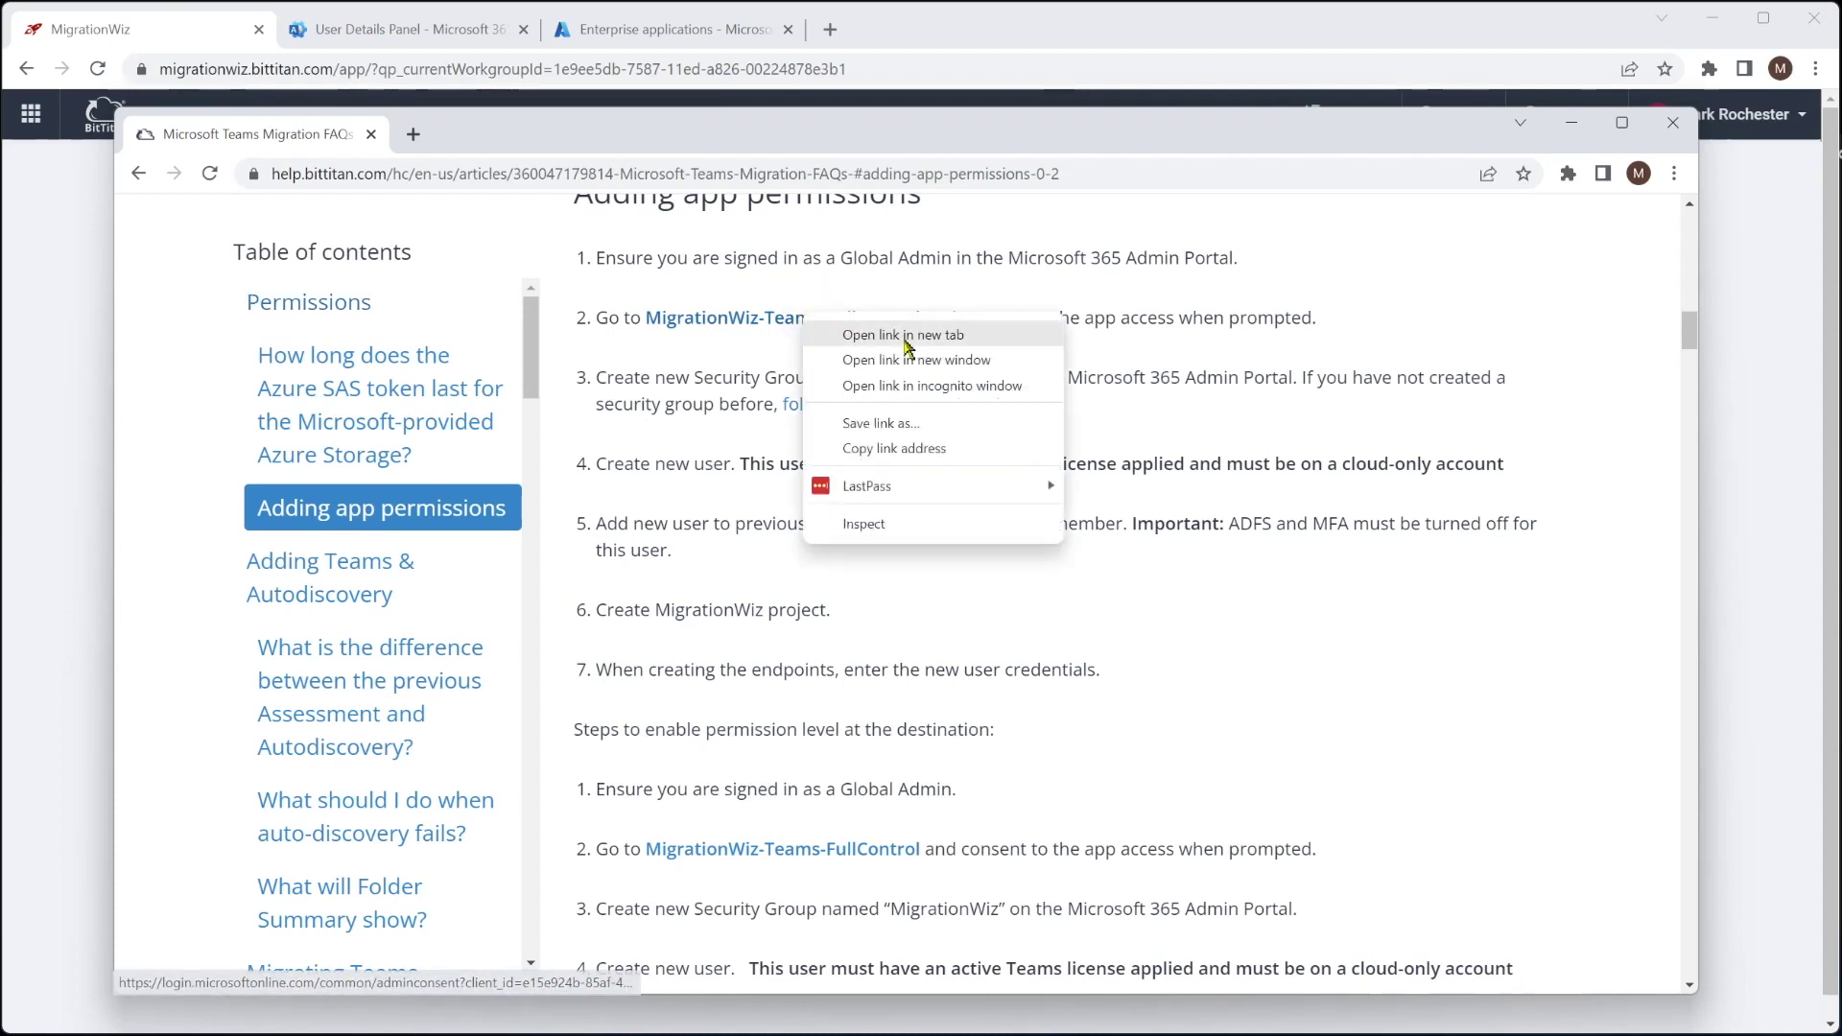
click(890, 448)
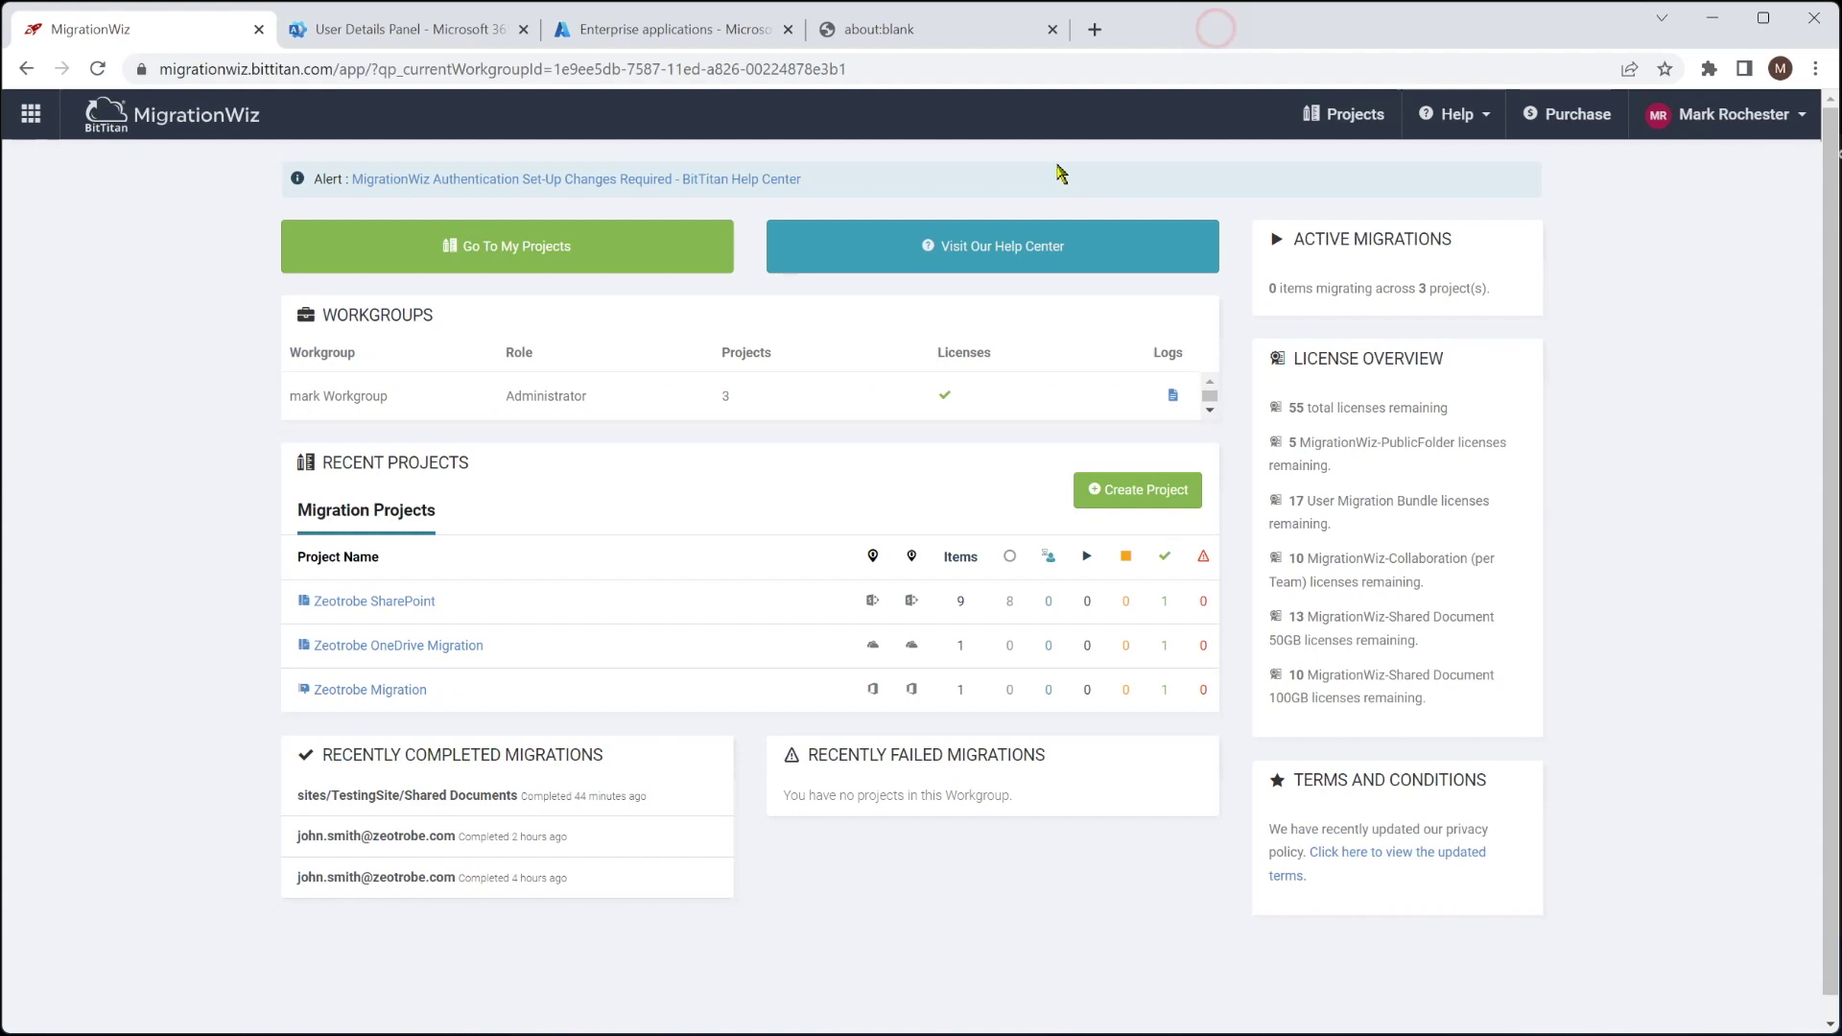
Load the copied MigrationWiz-Teams-FullControl consent link in the empty tab and accept the requested permissions
click(1217, 34)
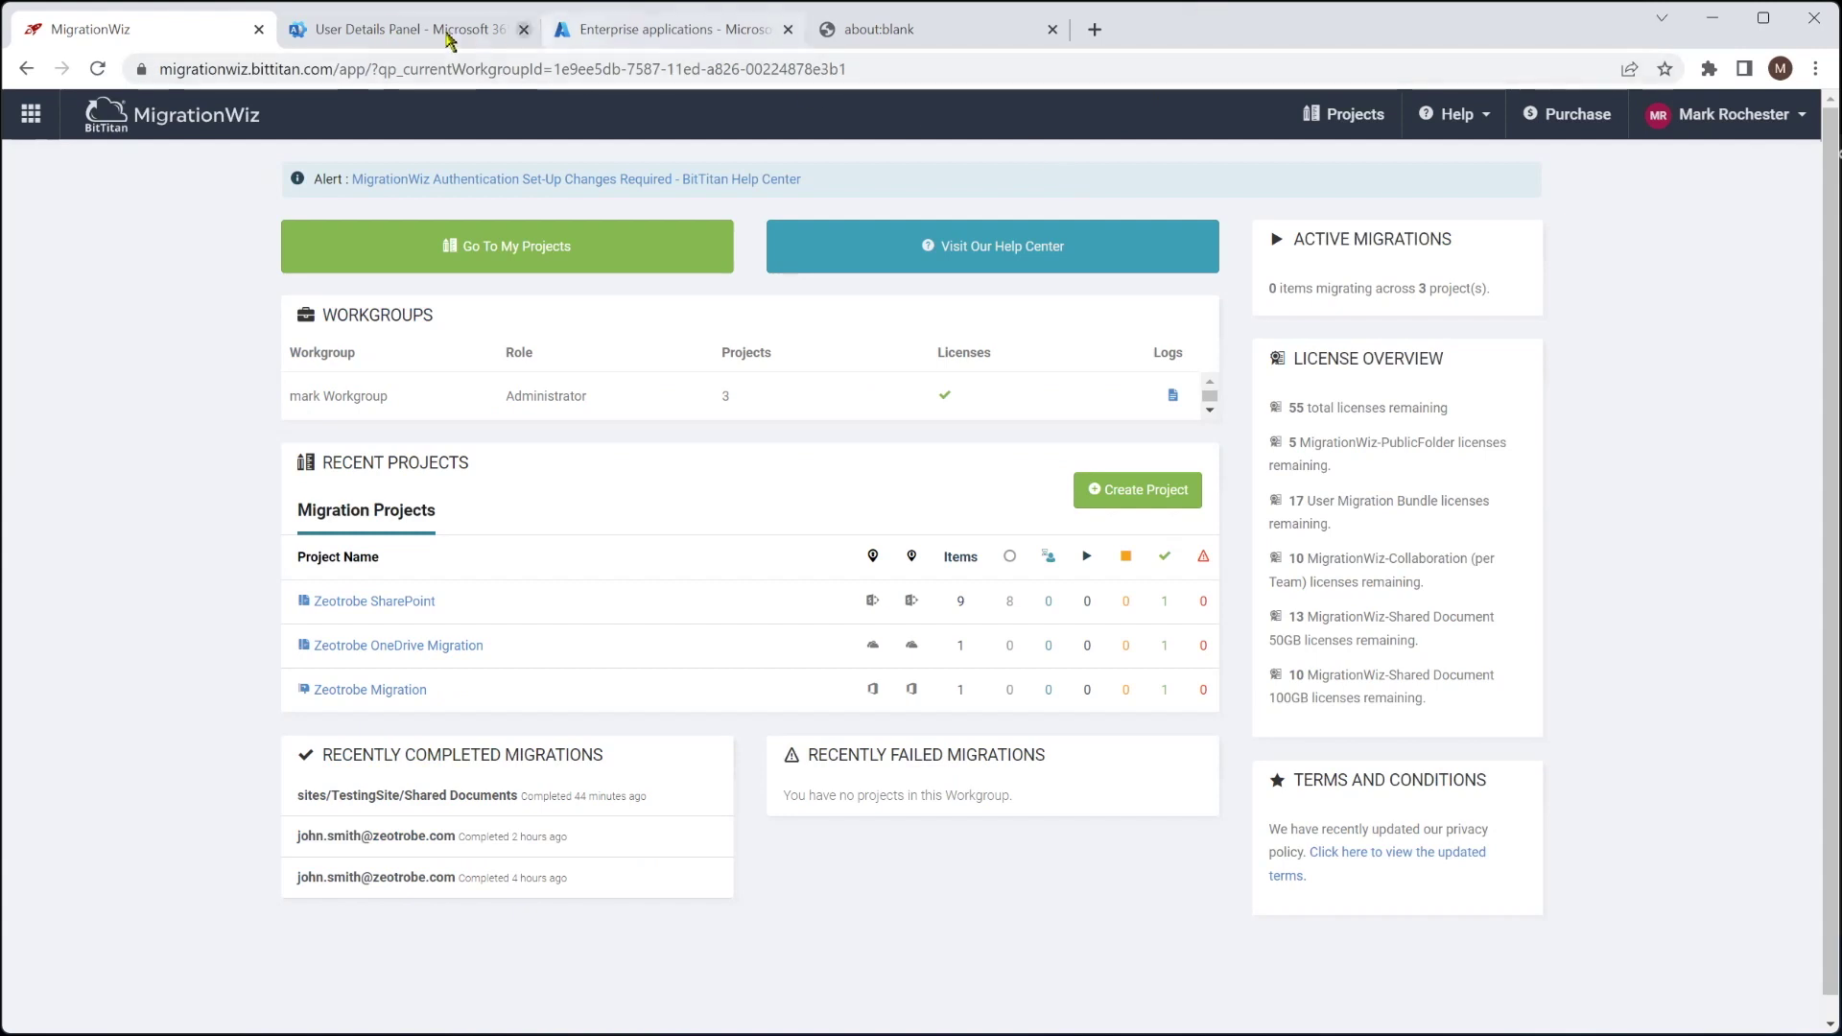
click(448, 34)
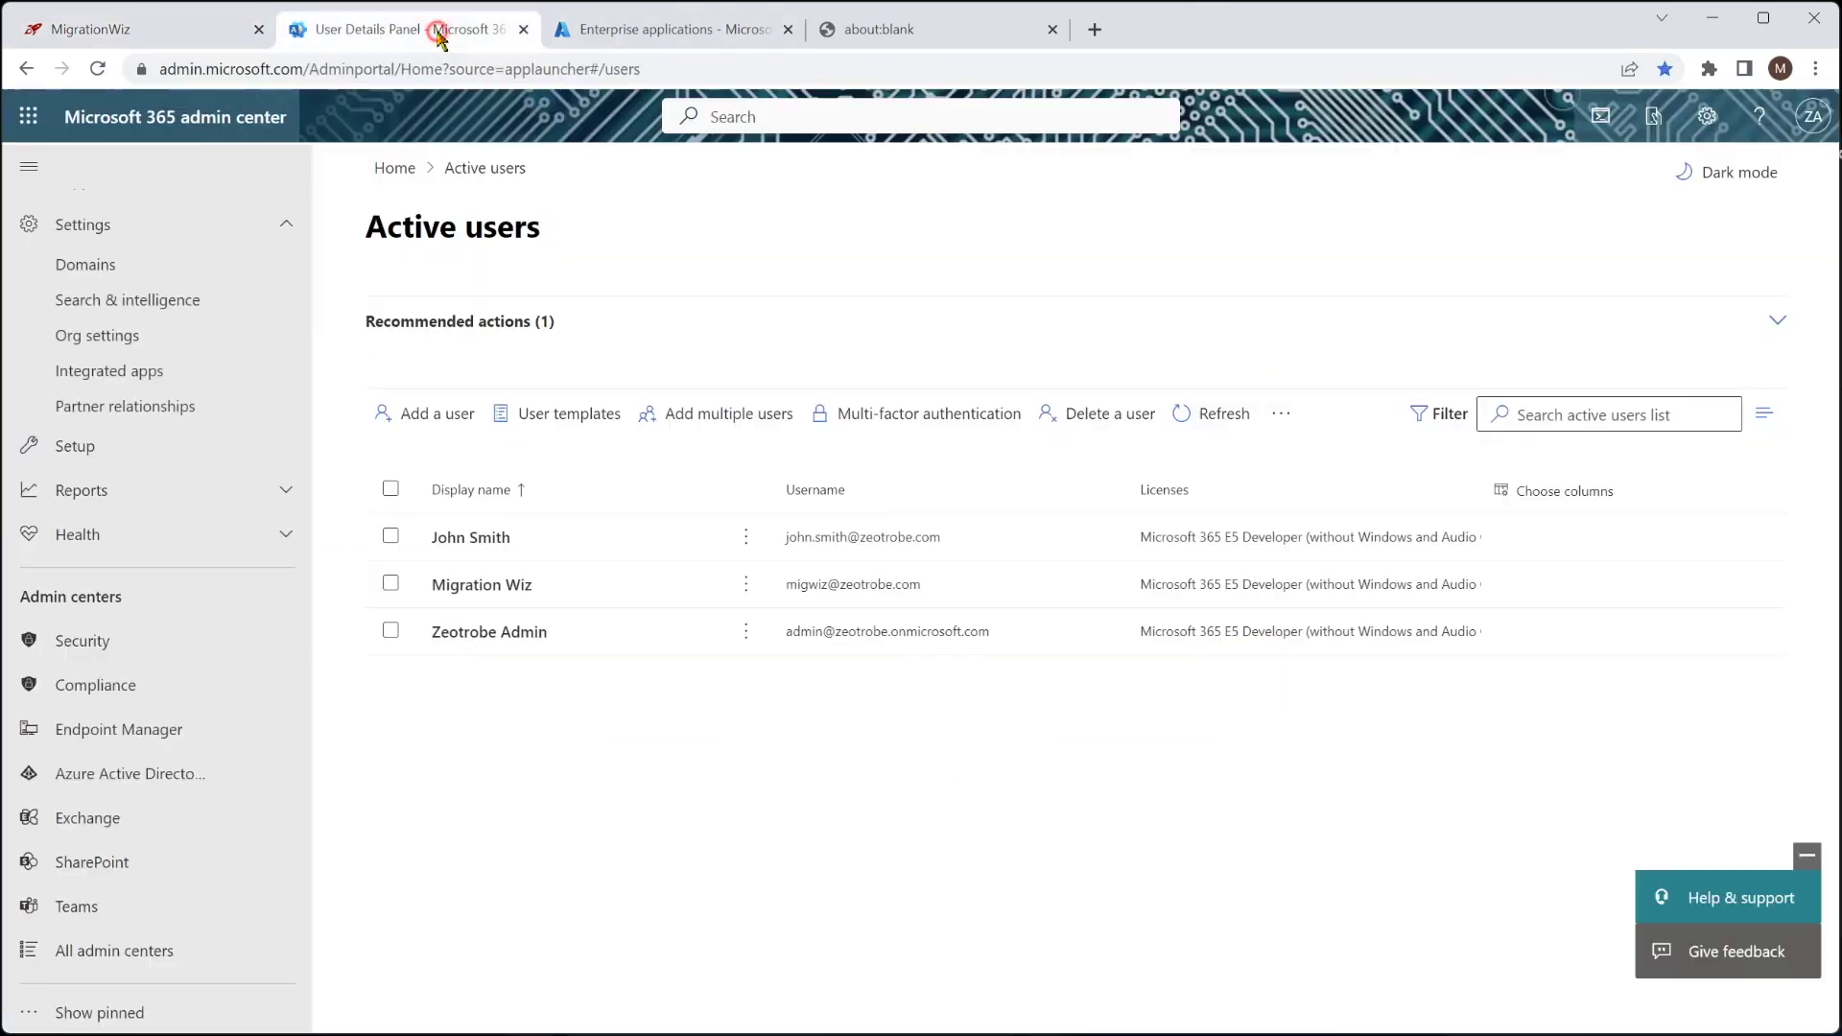
click(878, 30)
right_click(773, 71)
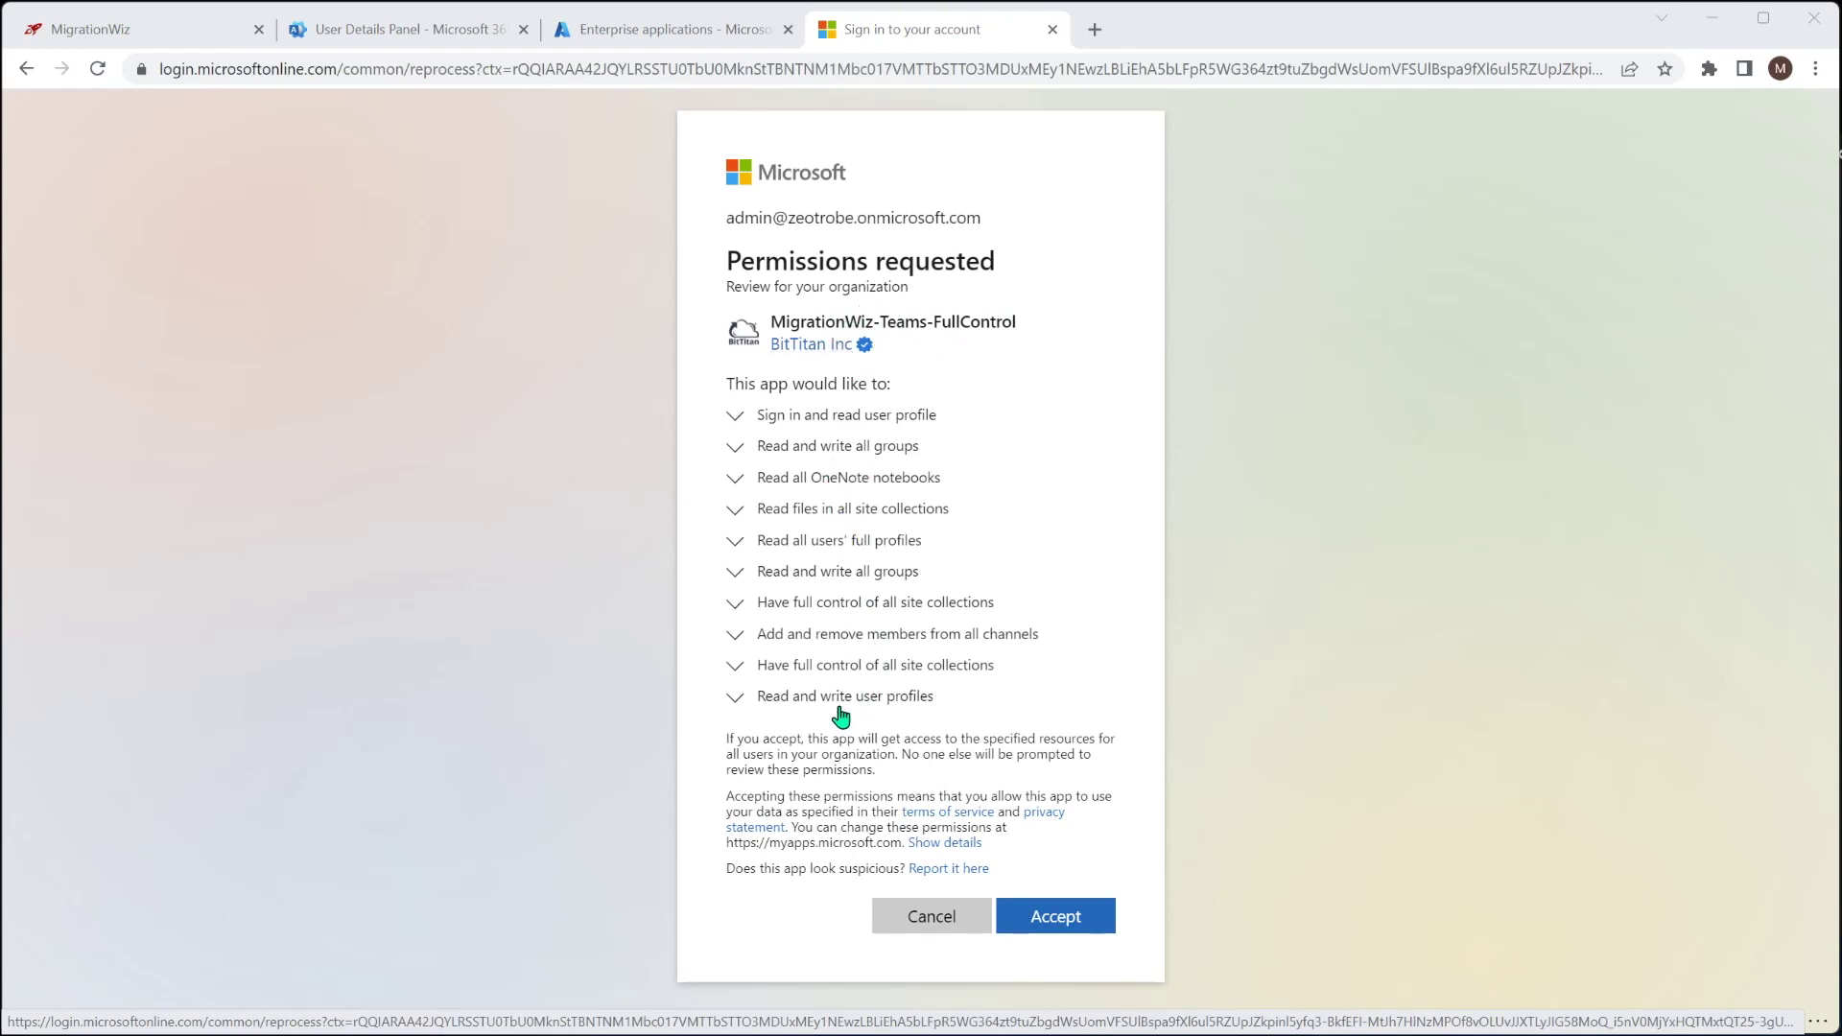
click(1063, 923)
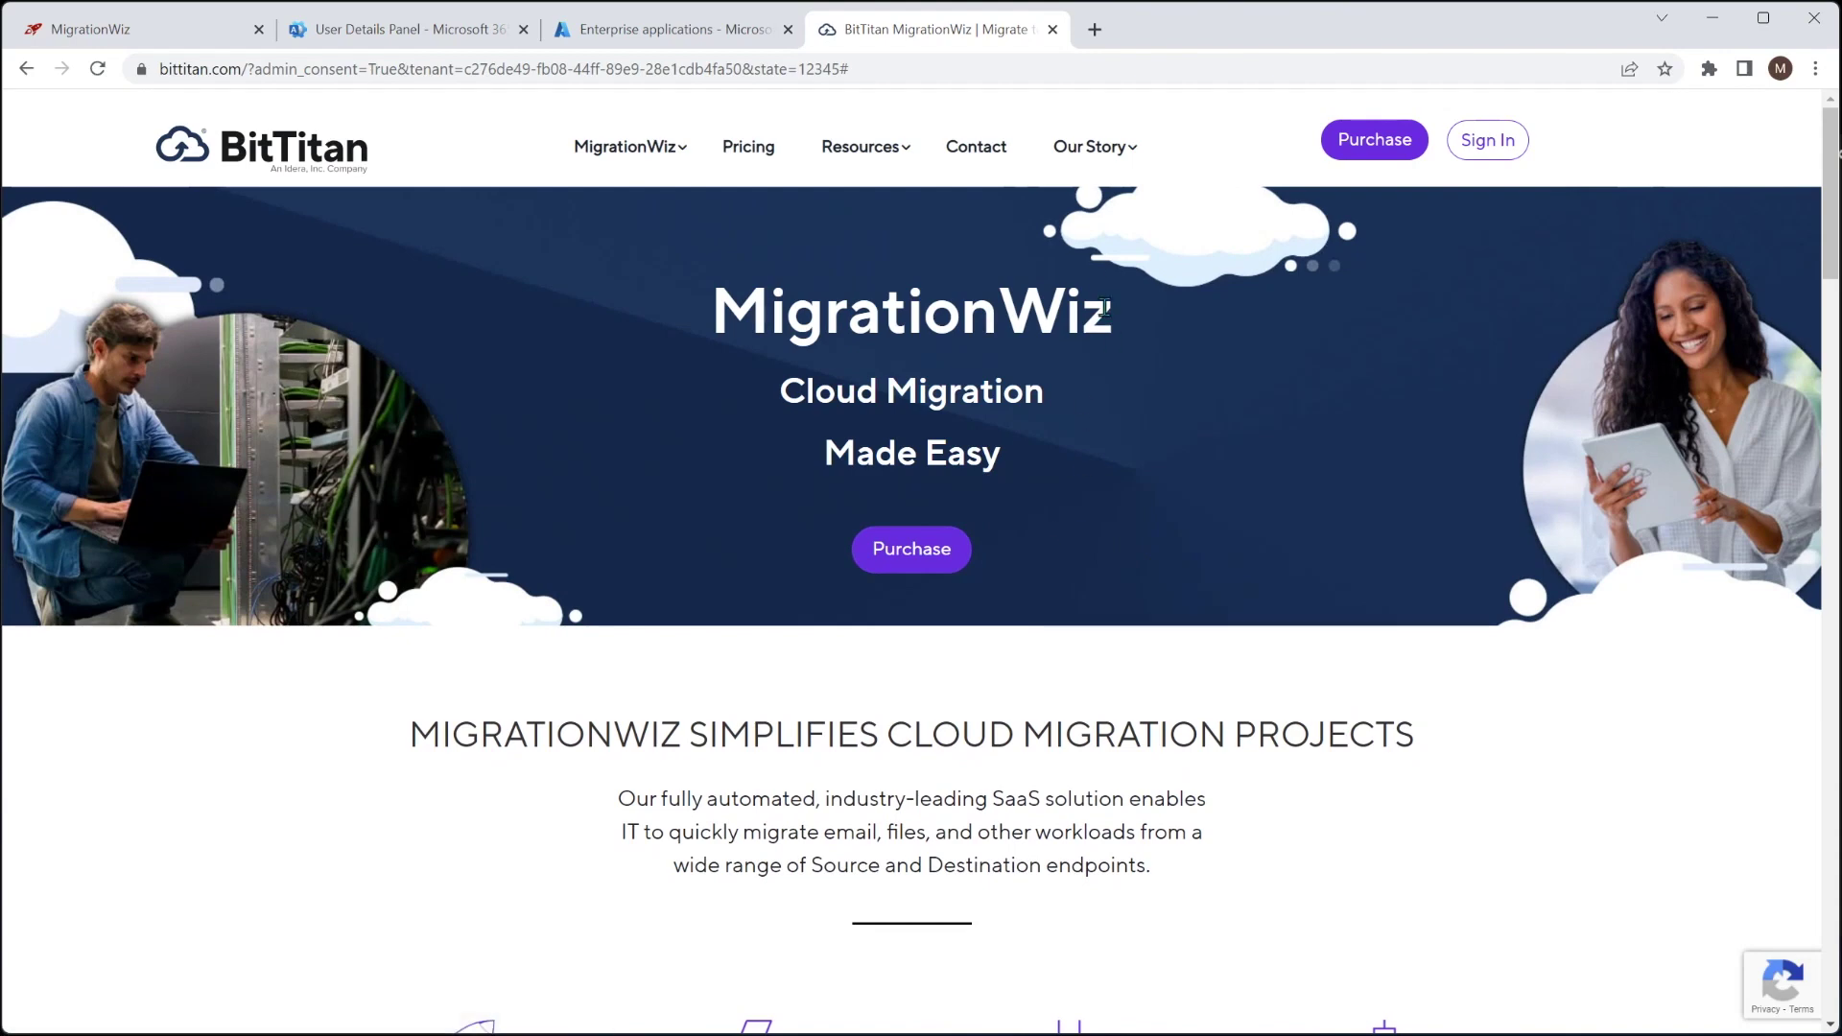
click(1052, 30)
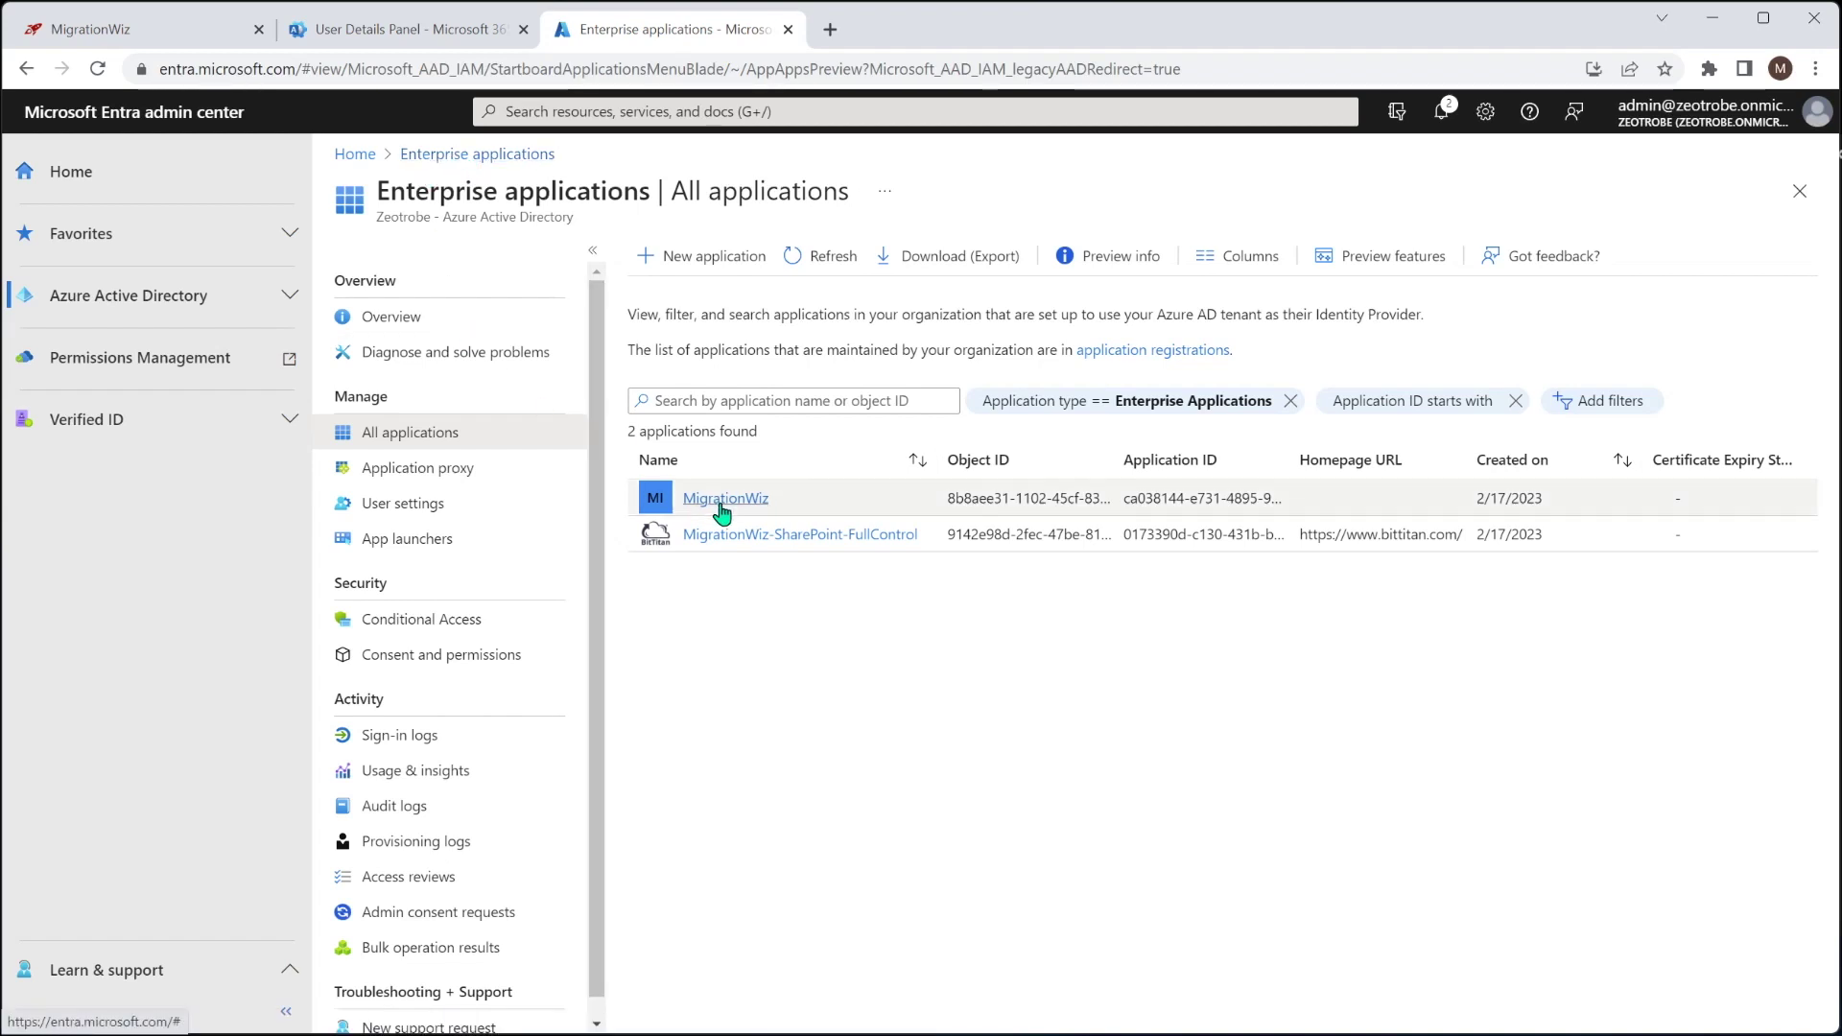
Refresh Enterprise applications to confirm MigrationWiz-Teams-FullControl, then return to the Active users page
click(822, 261)
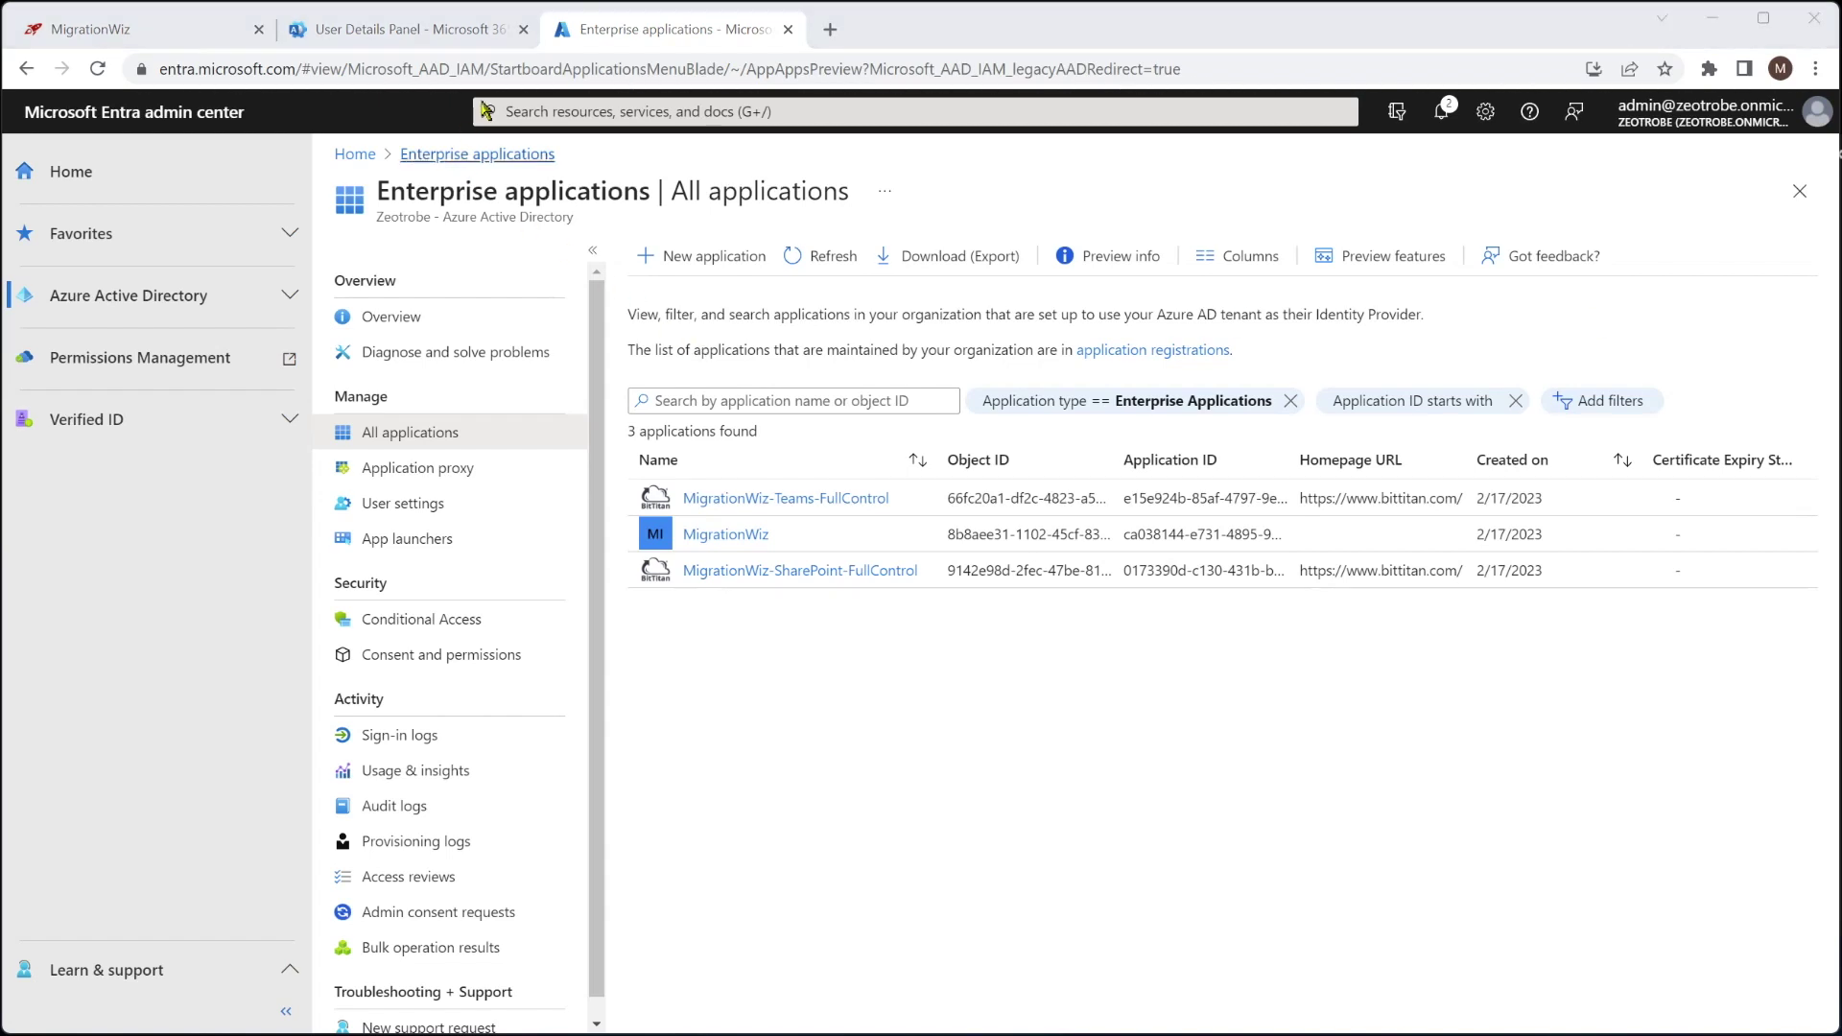
click(370, 37)
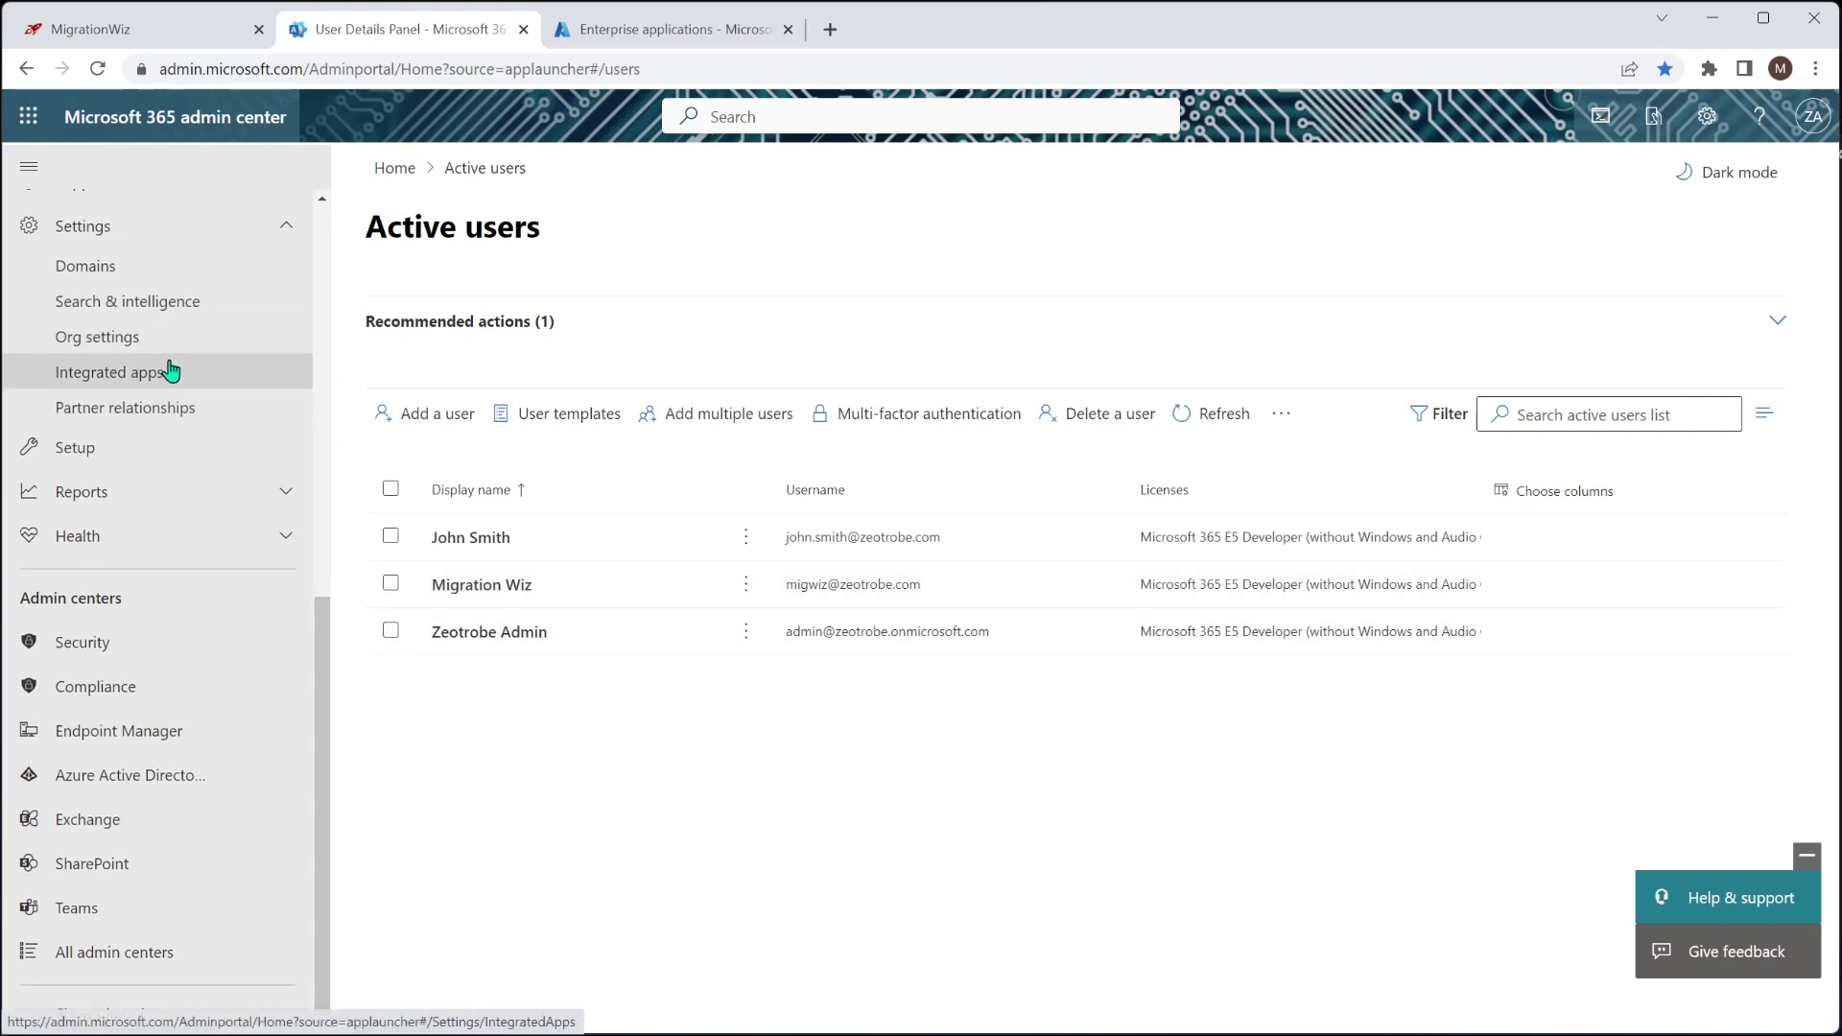
Verify the MigrationWiz security group has one member under Active teams & groups
scroll(171, 368, up, 3)
scroll(168, 365, up, 5)
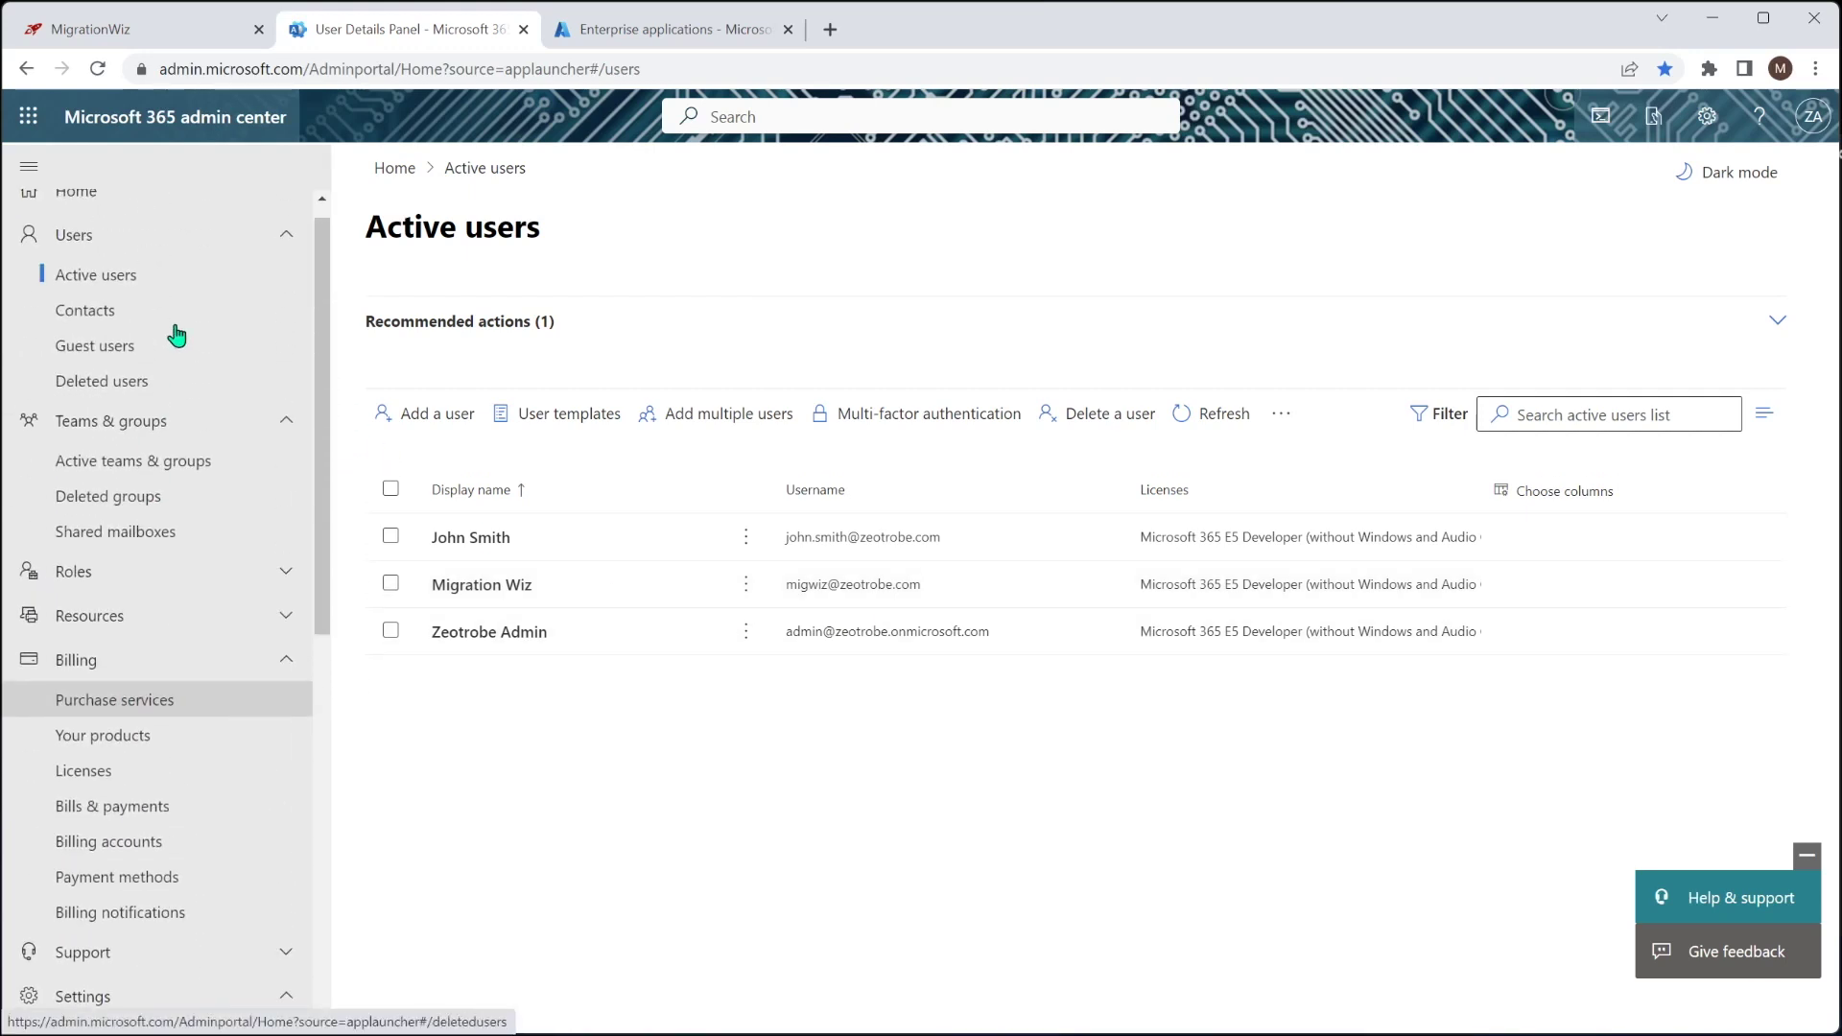
click(131, 464)
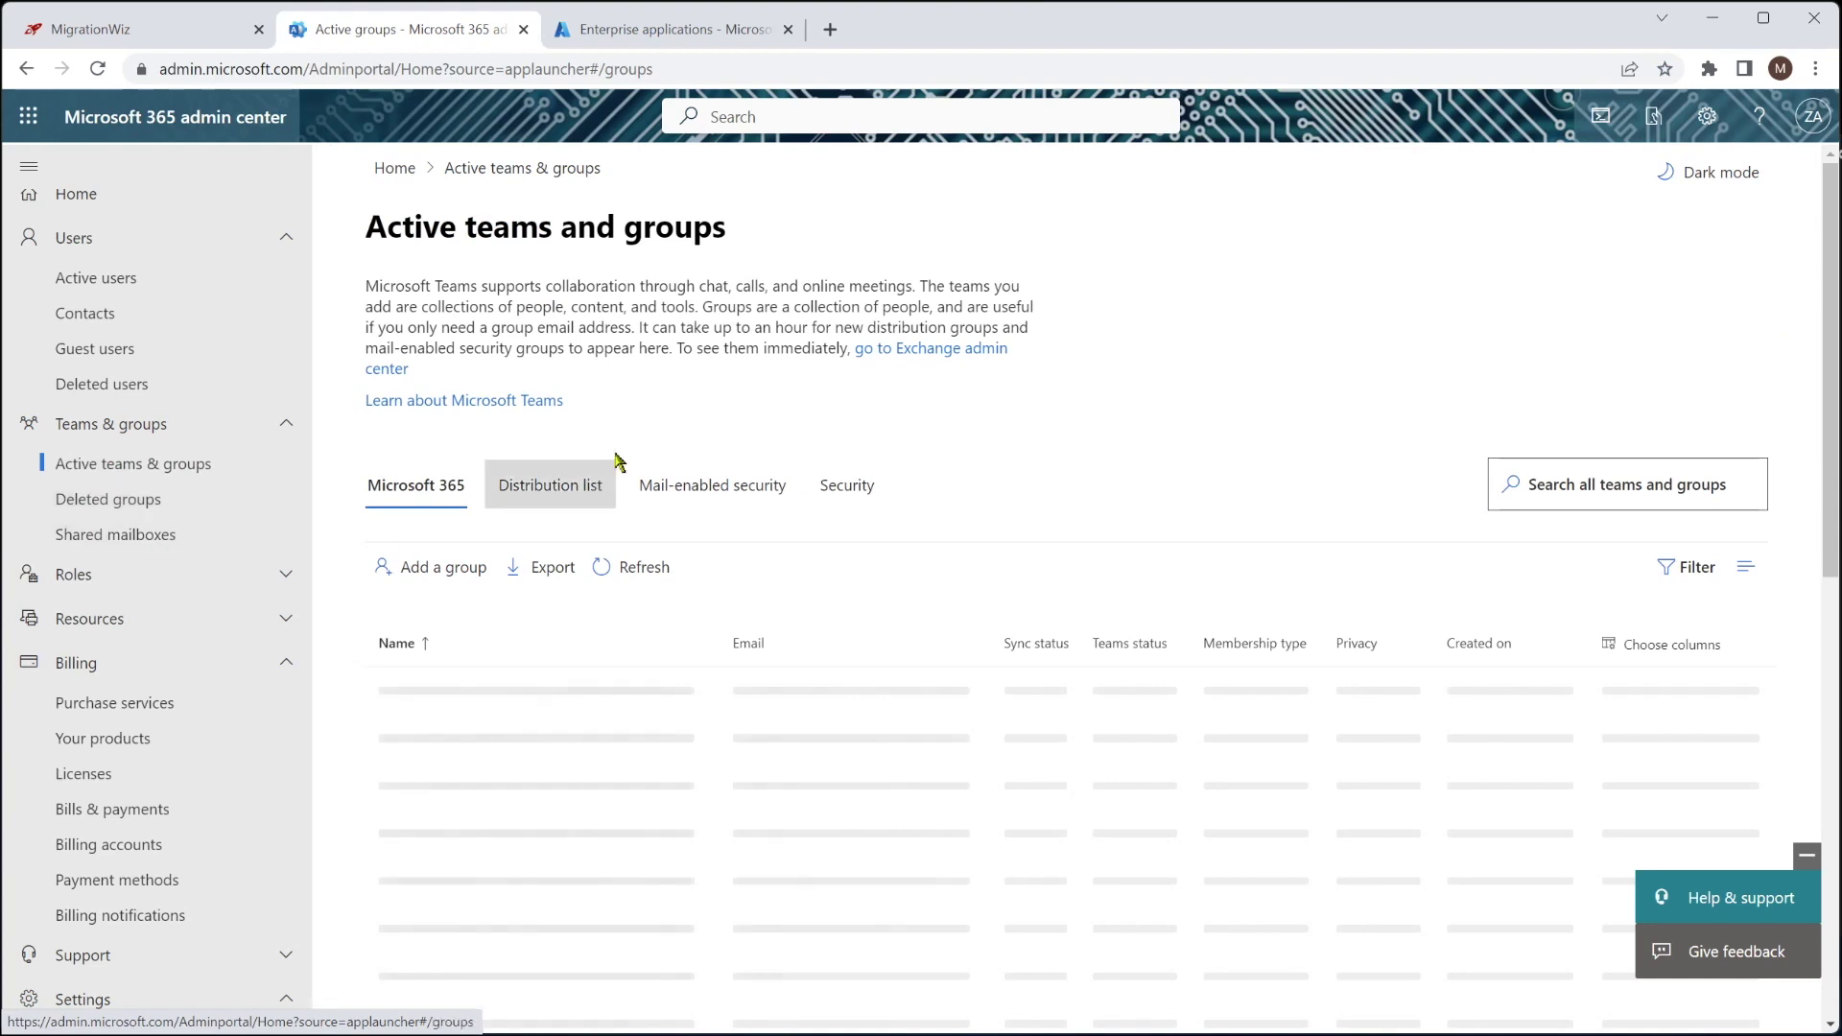
click(862, 486)
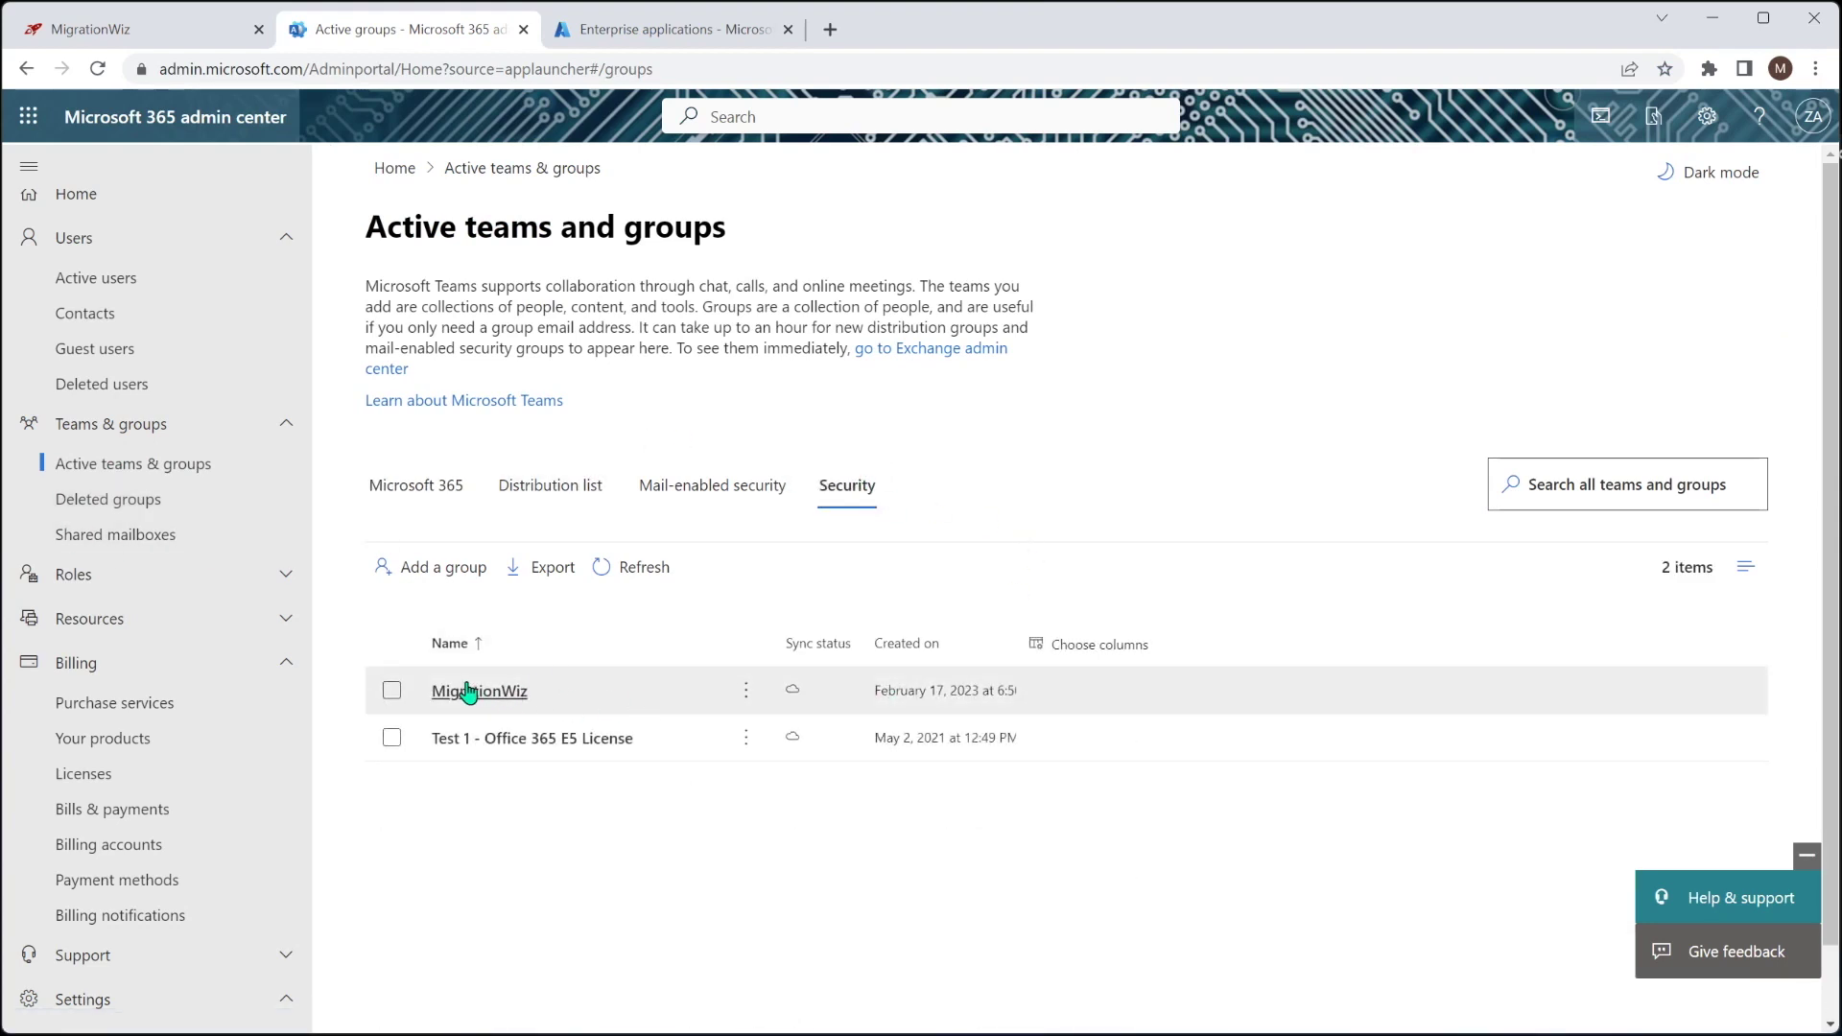
click(479, 692)
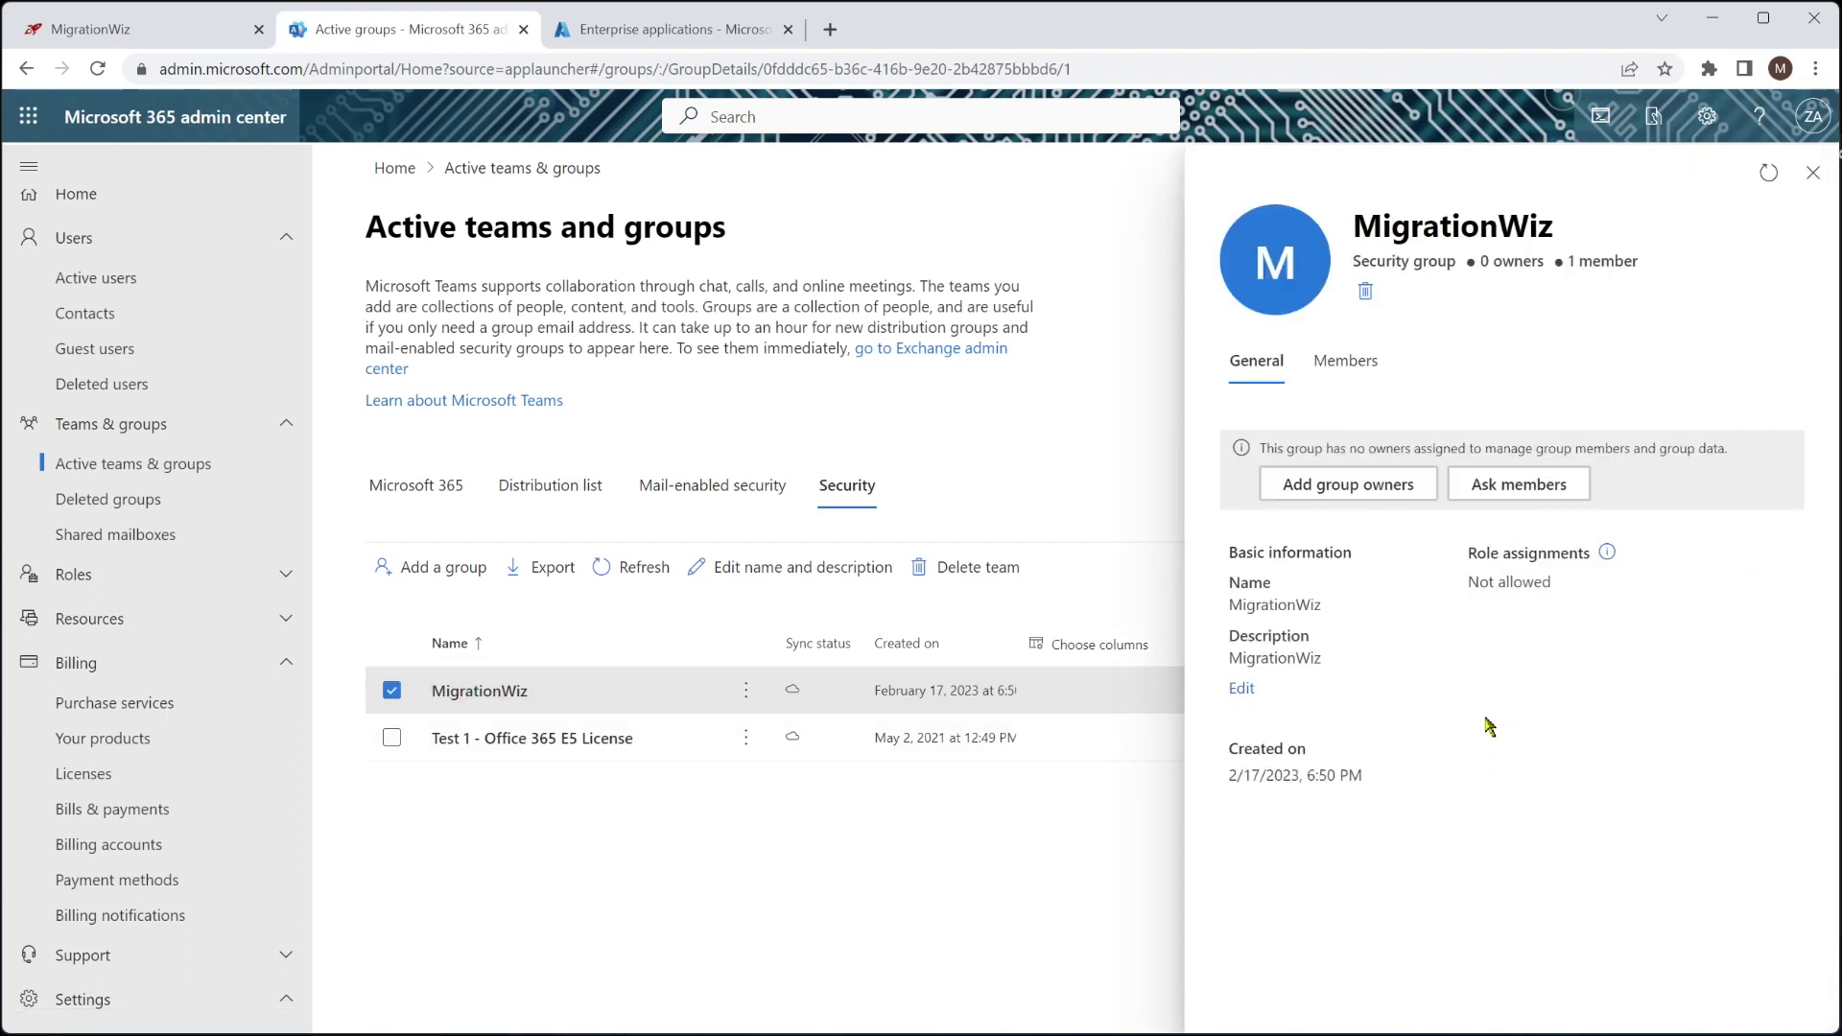
click(1347, 361)
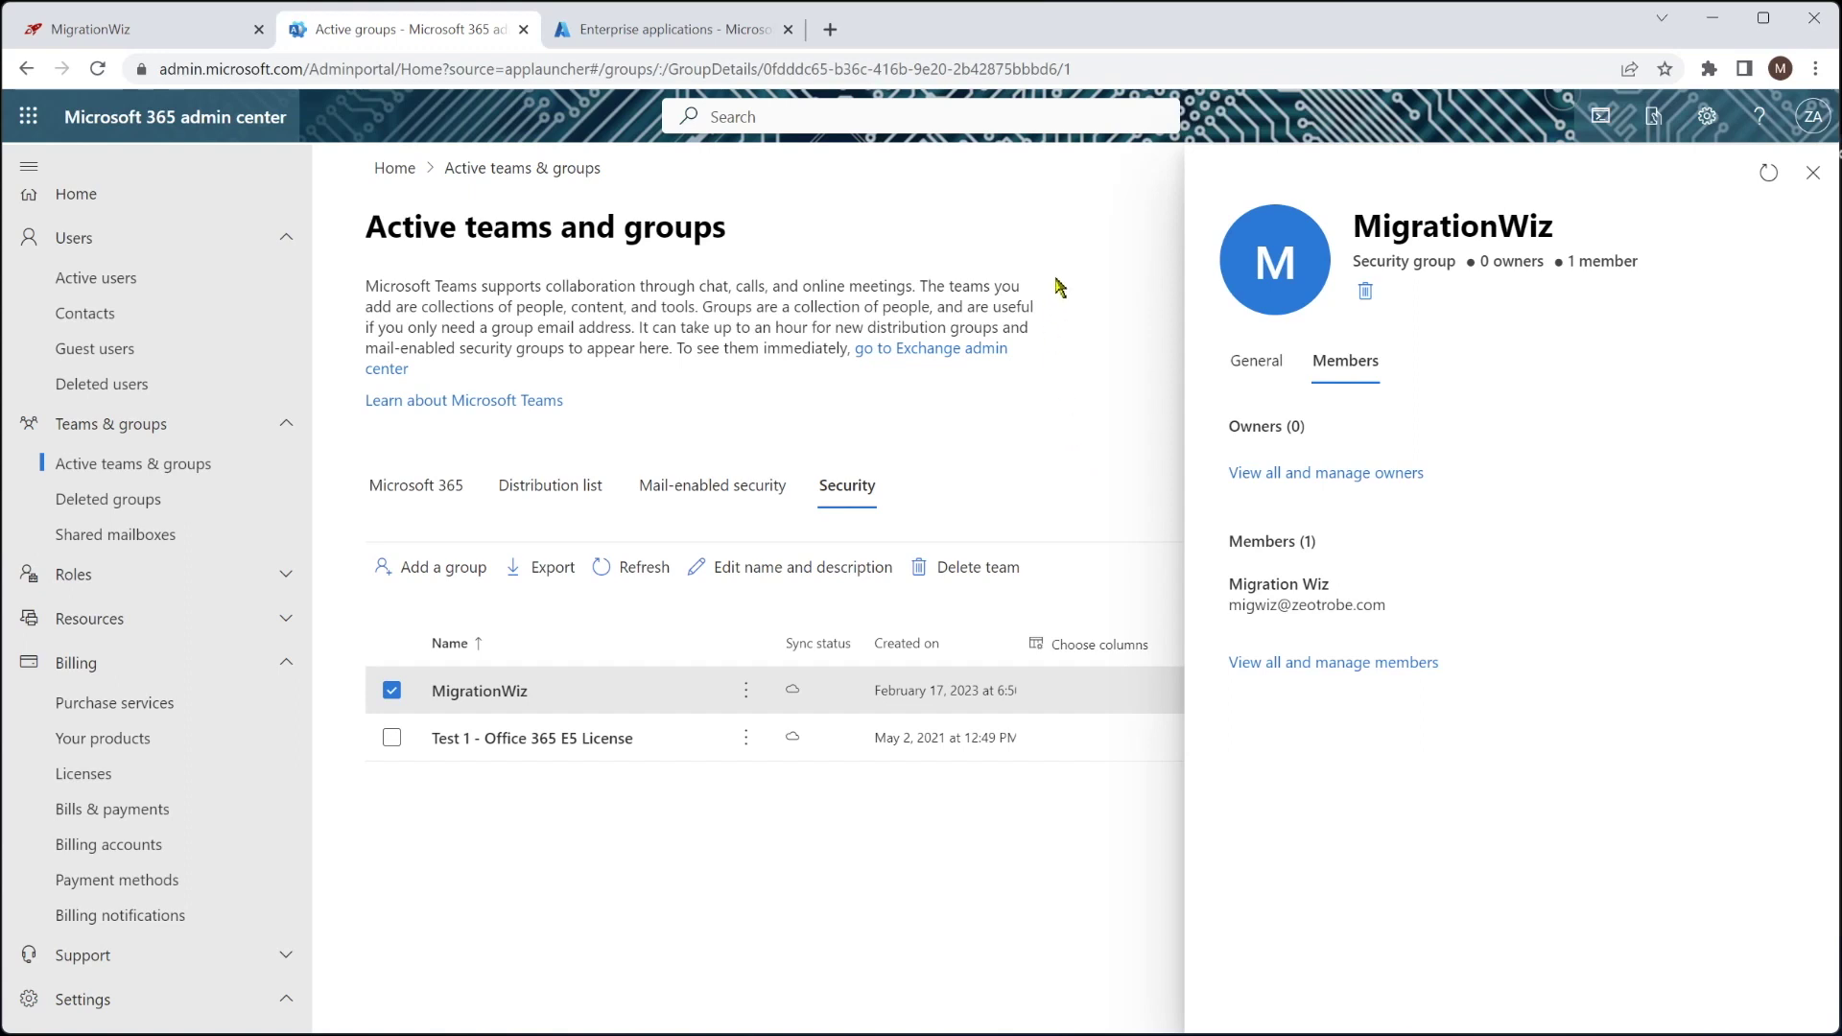
click(1812, 172)
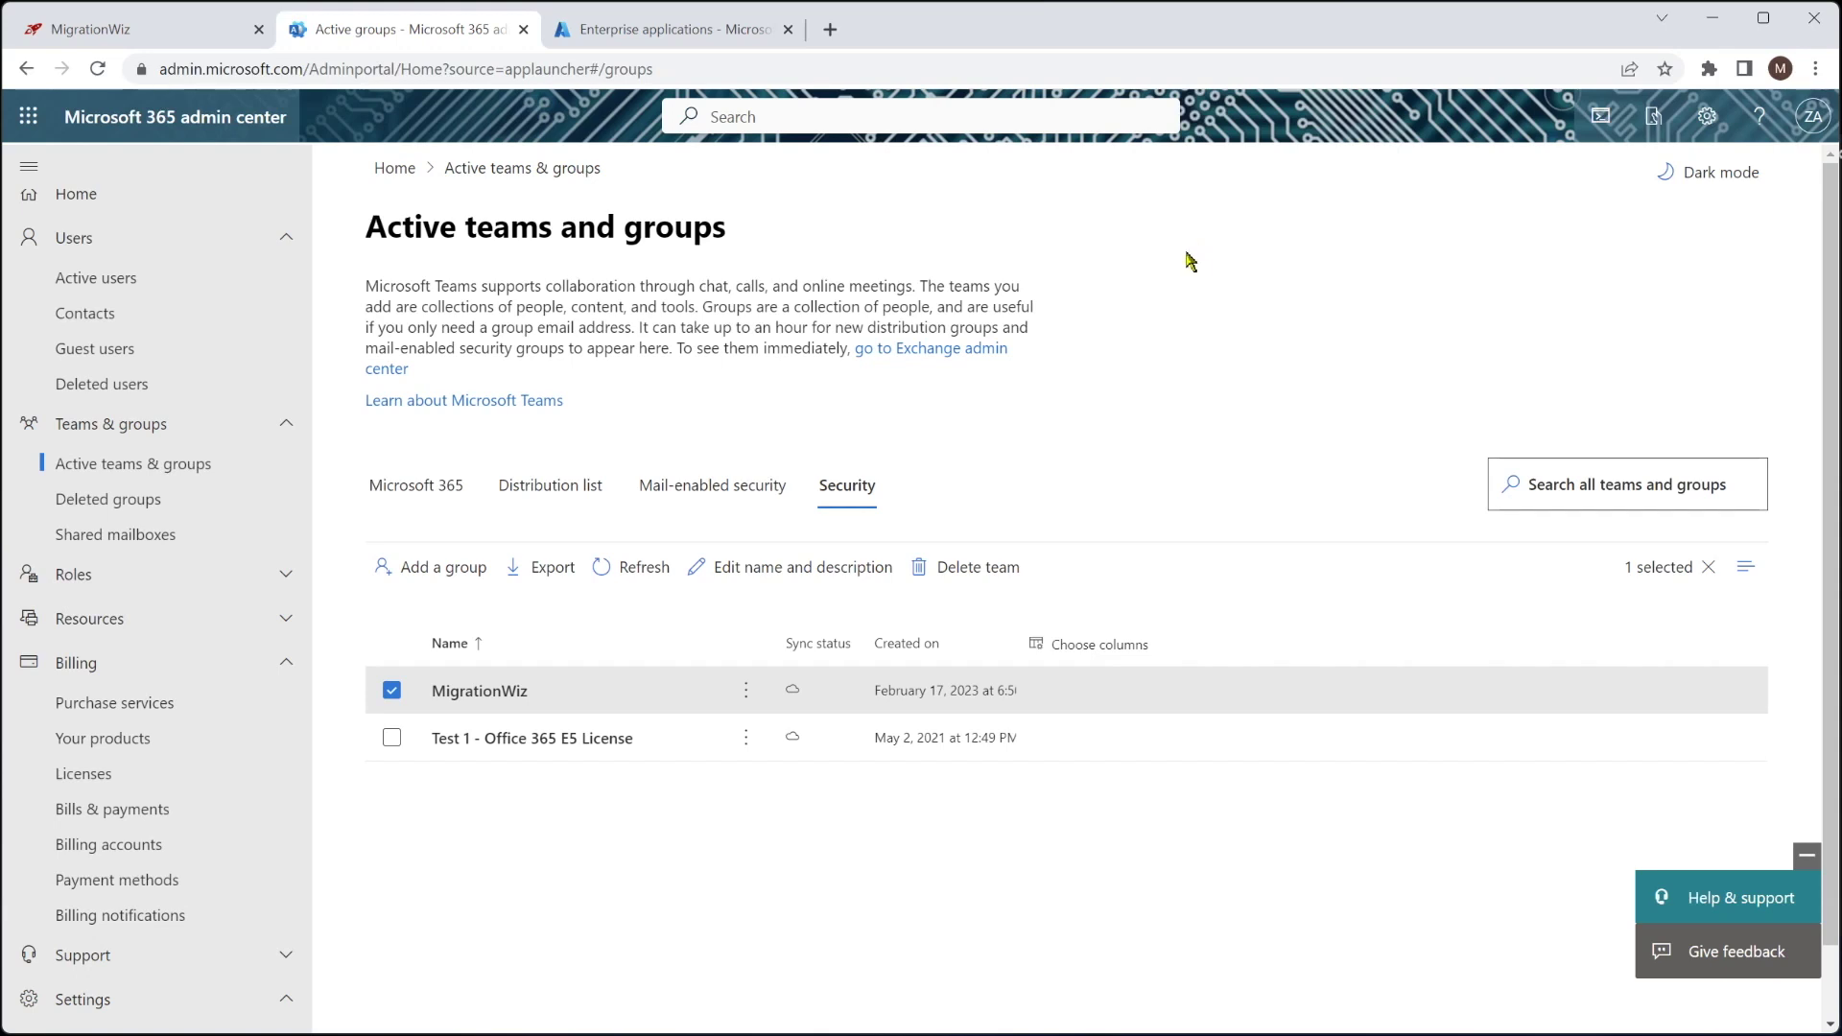
click(197, 30)
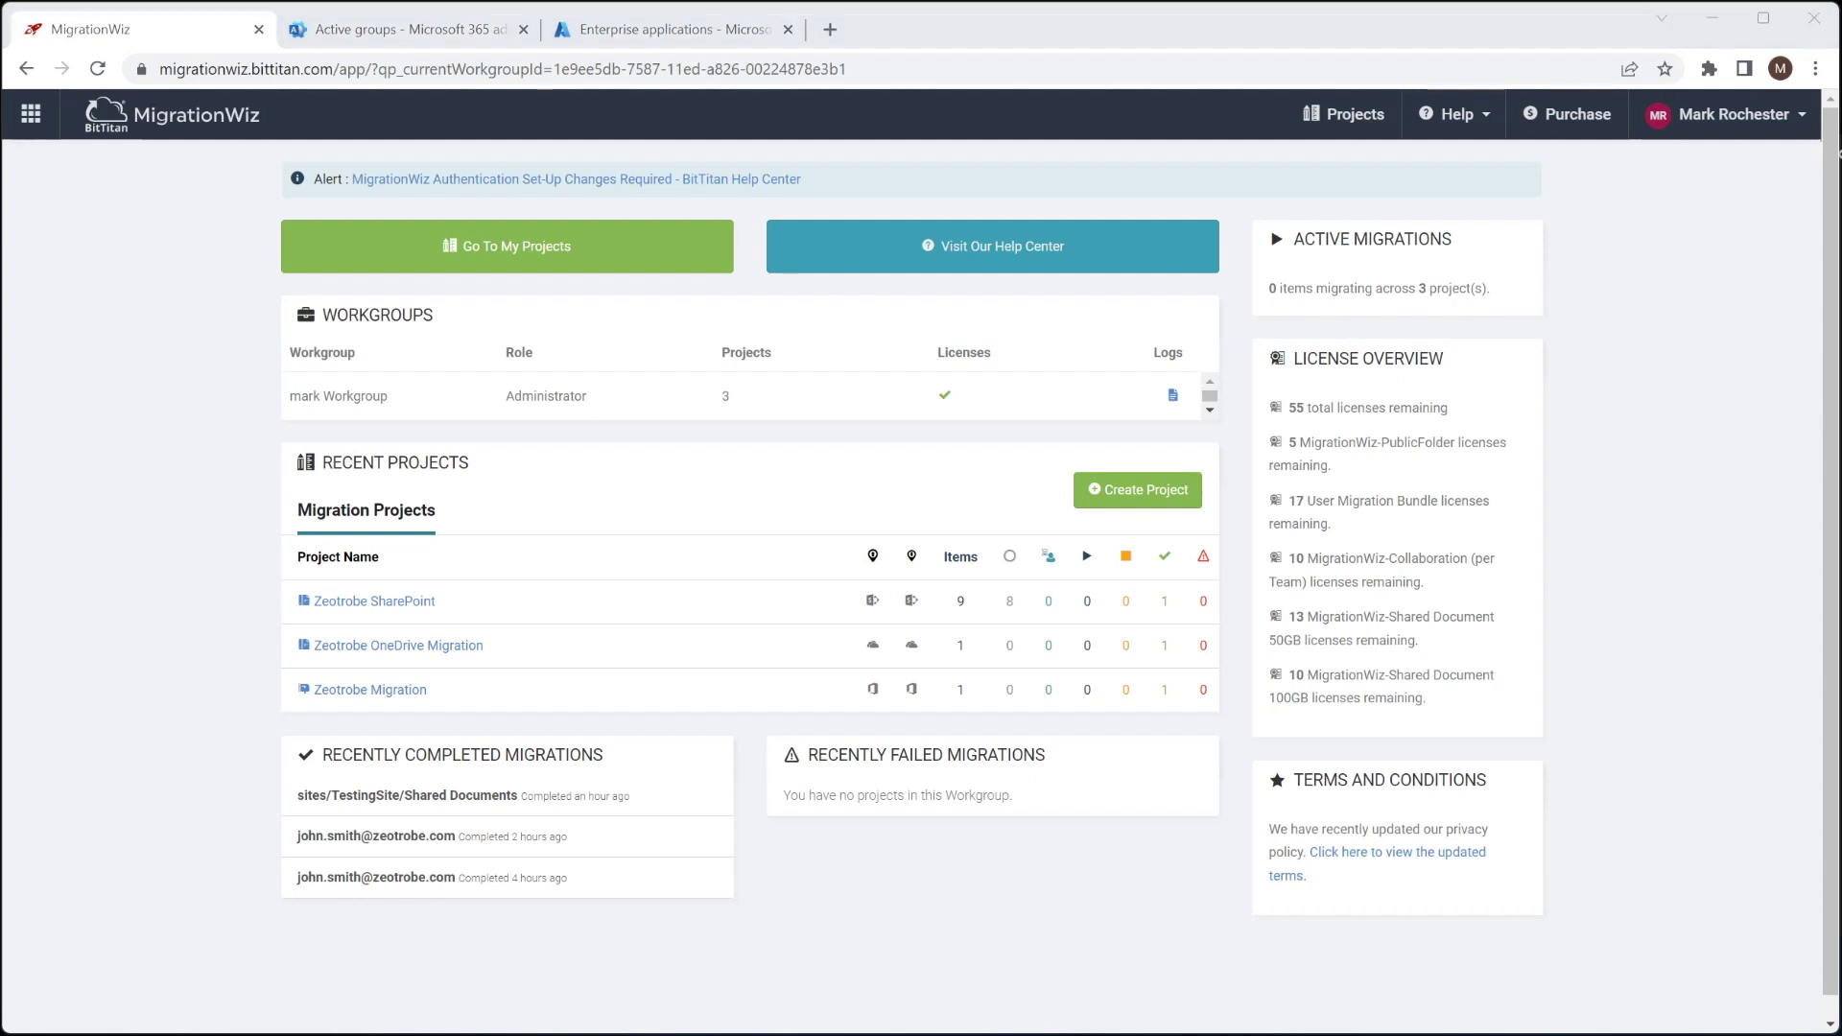
Start a Collaboration project named Zeotrobe Teams for customer Zeotrobe
click(1121, 498)
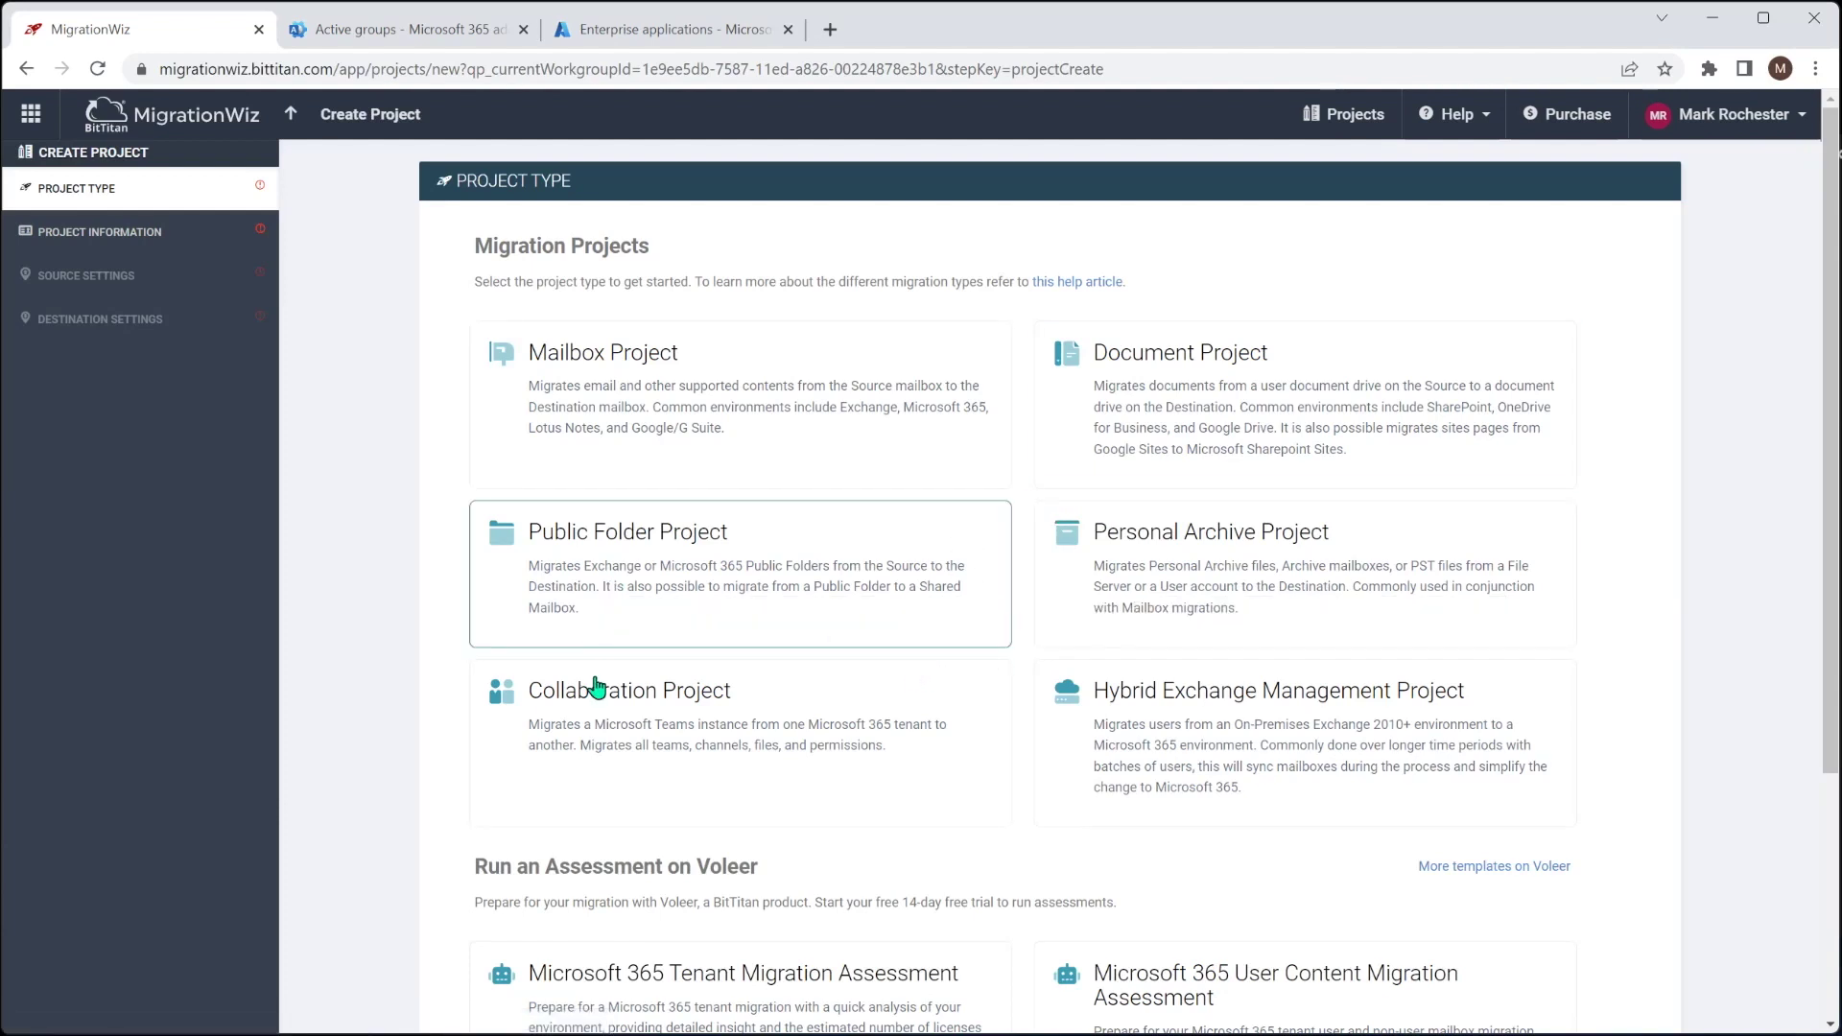
click(660, 717)
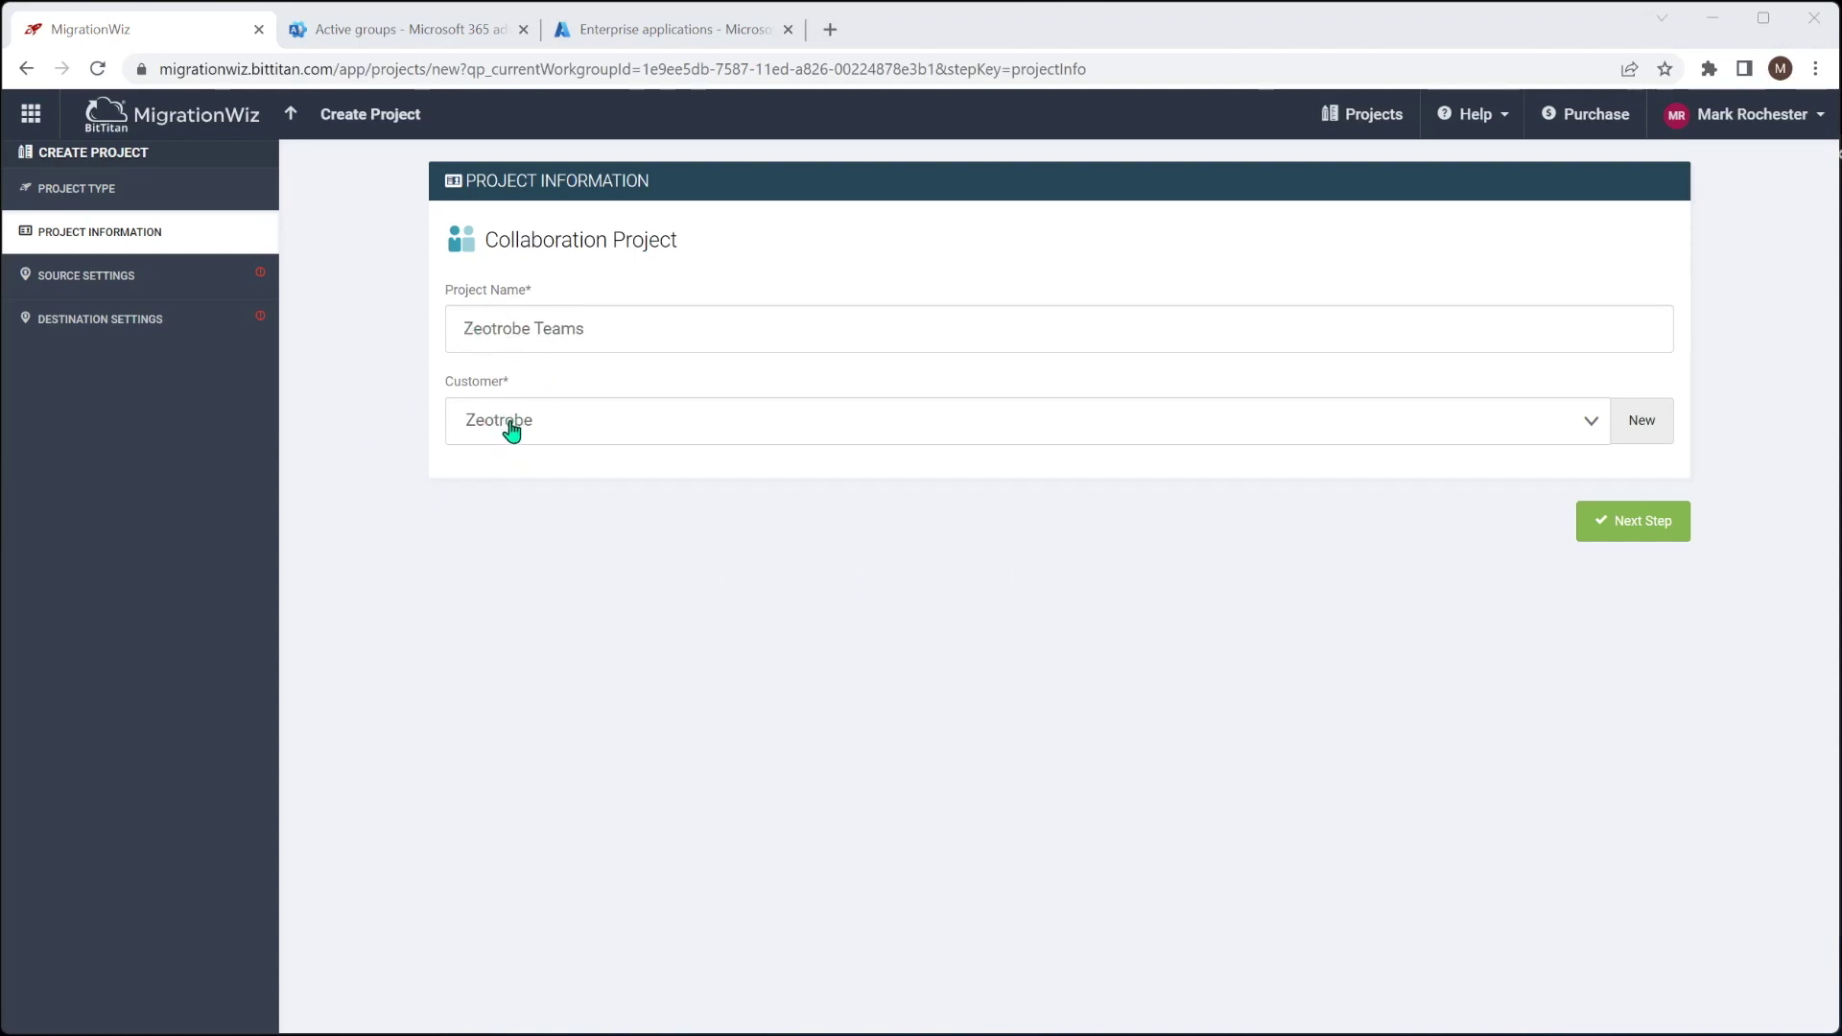
click(1628, 527)
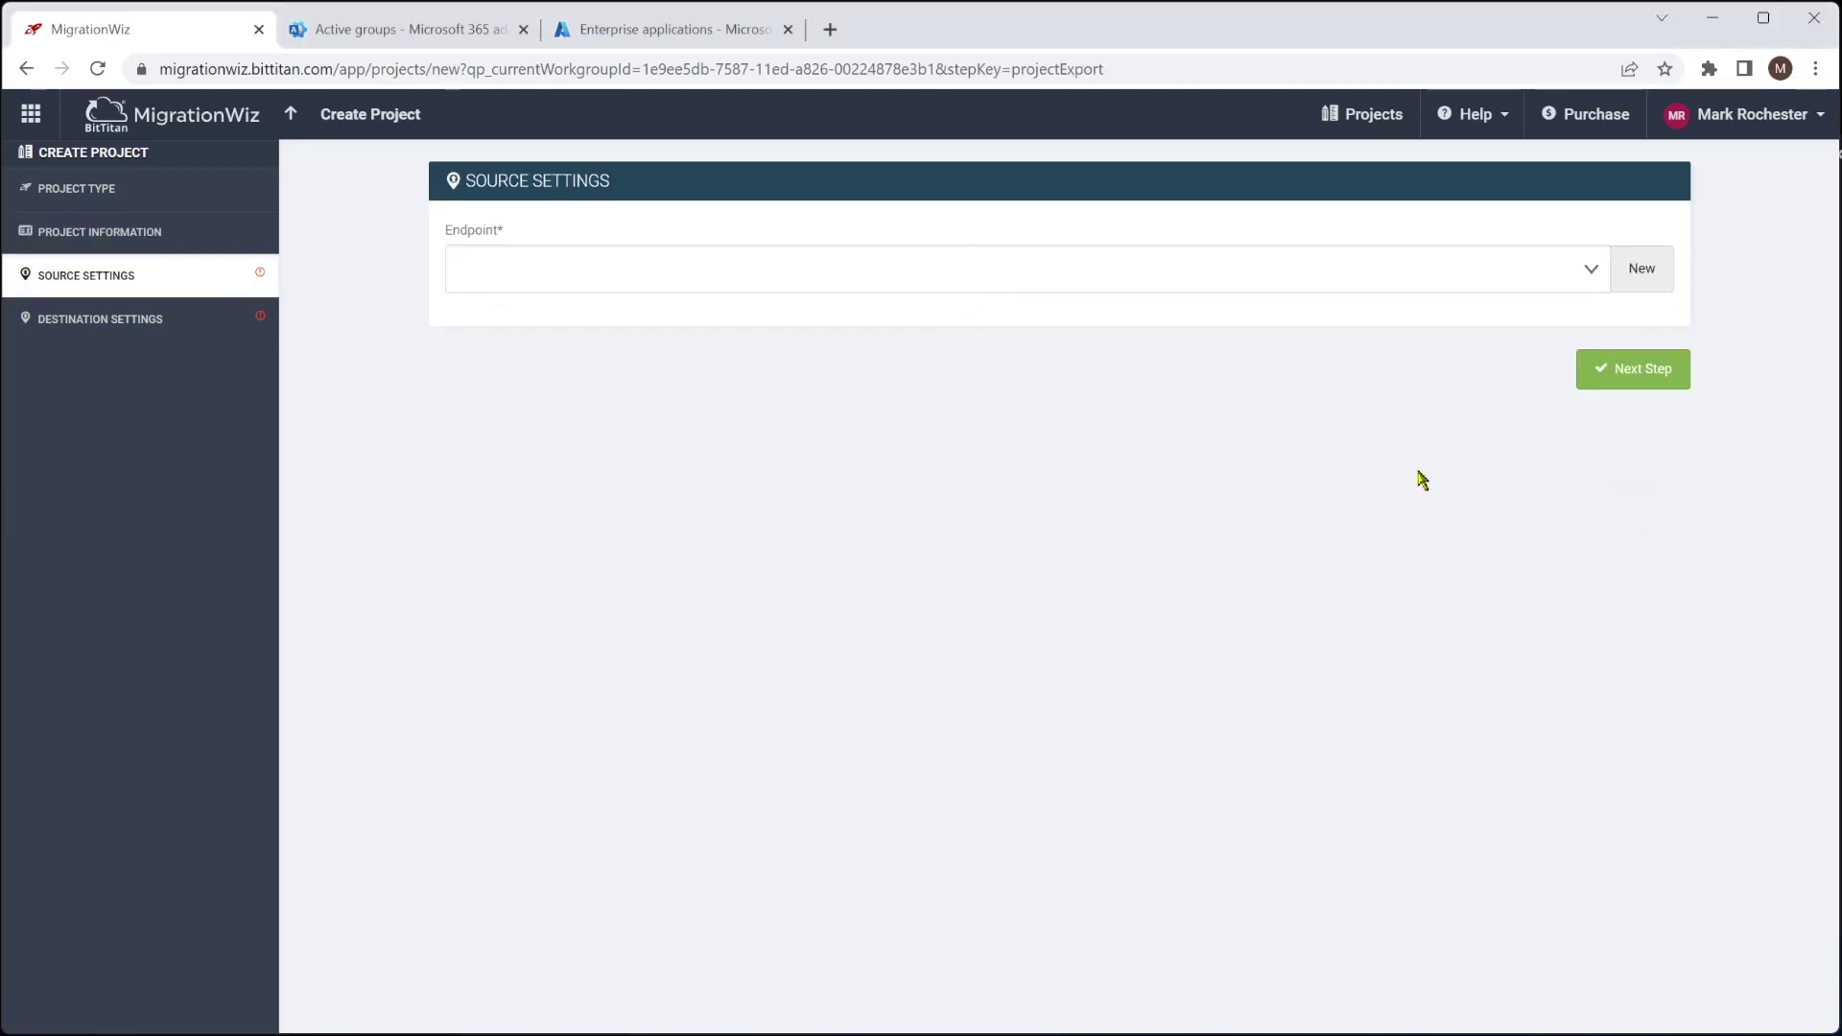
Add source endpoint Zeotrobe M365 Teams with the Microsoft 365 admin username and password
click(1652, 273)
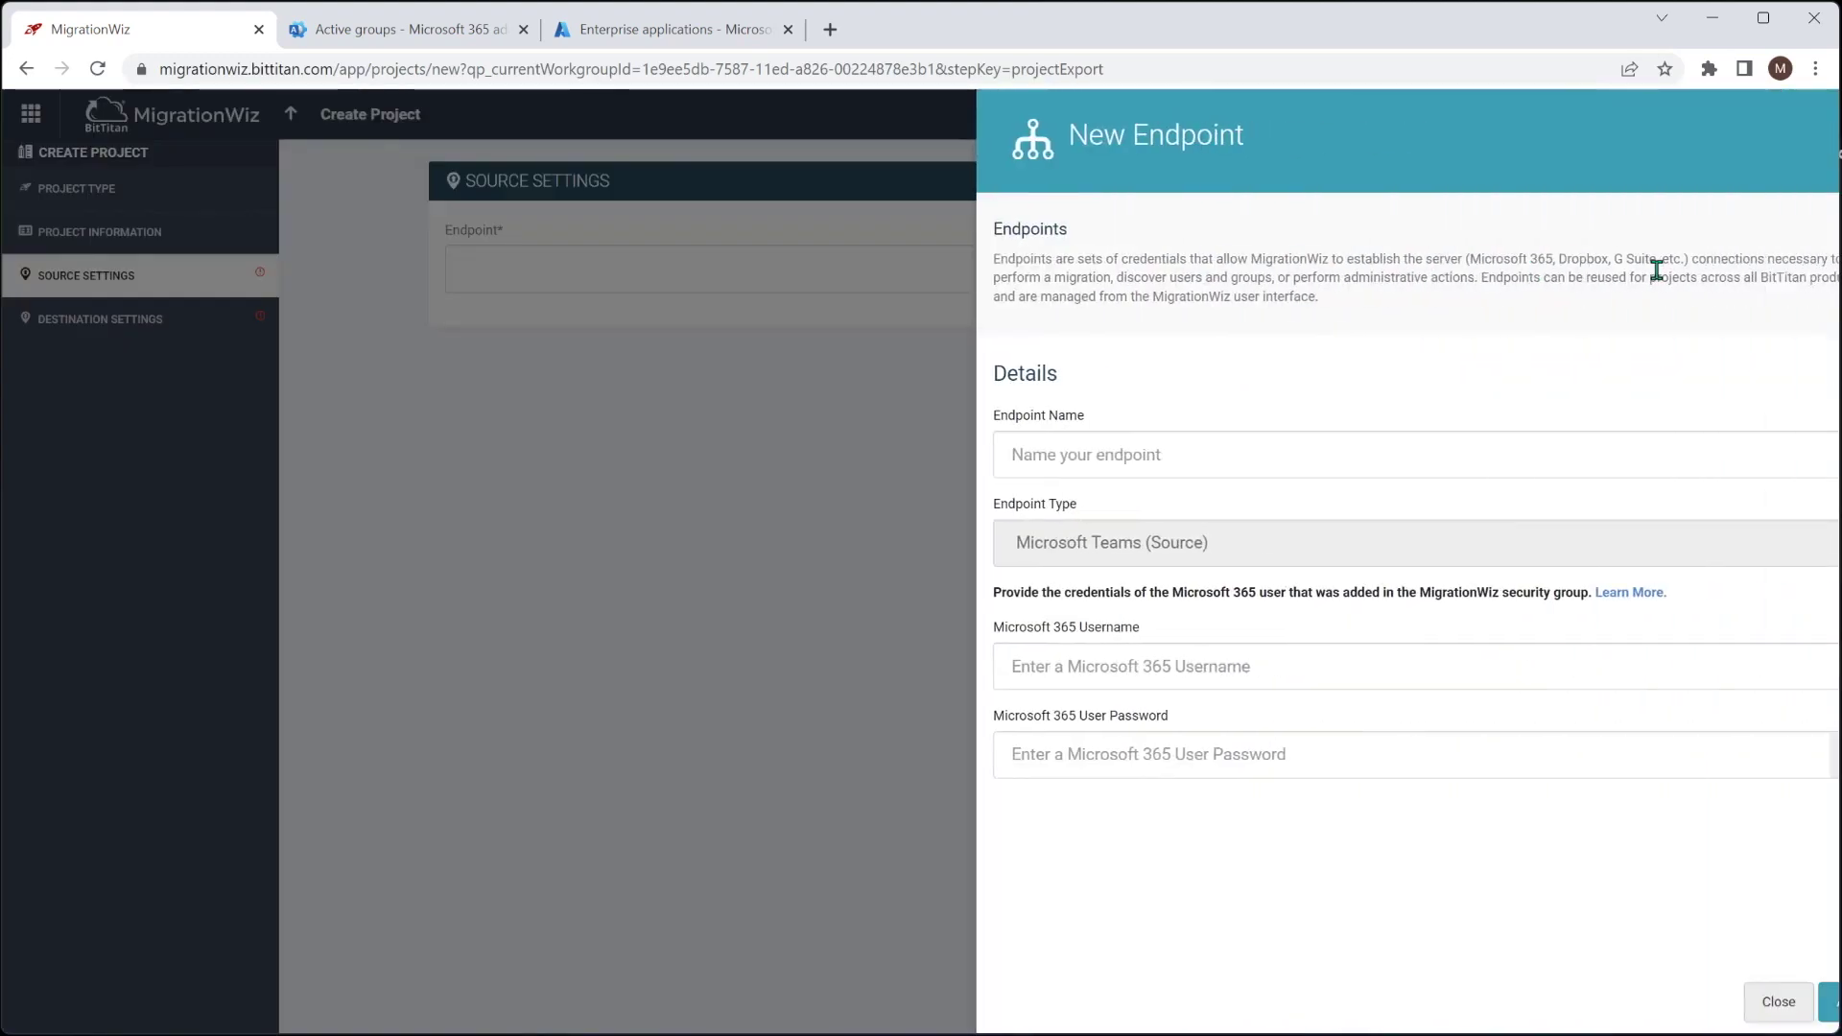
click(1167, 446)
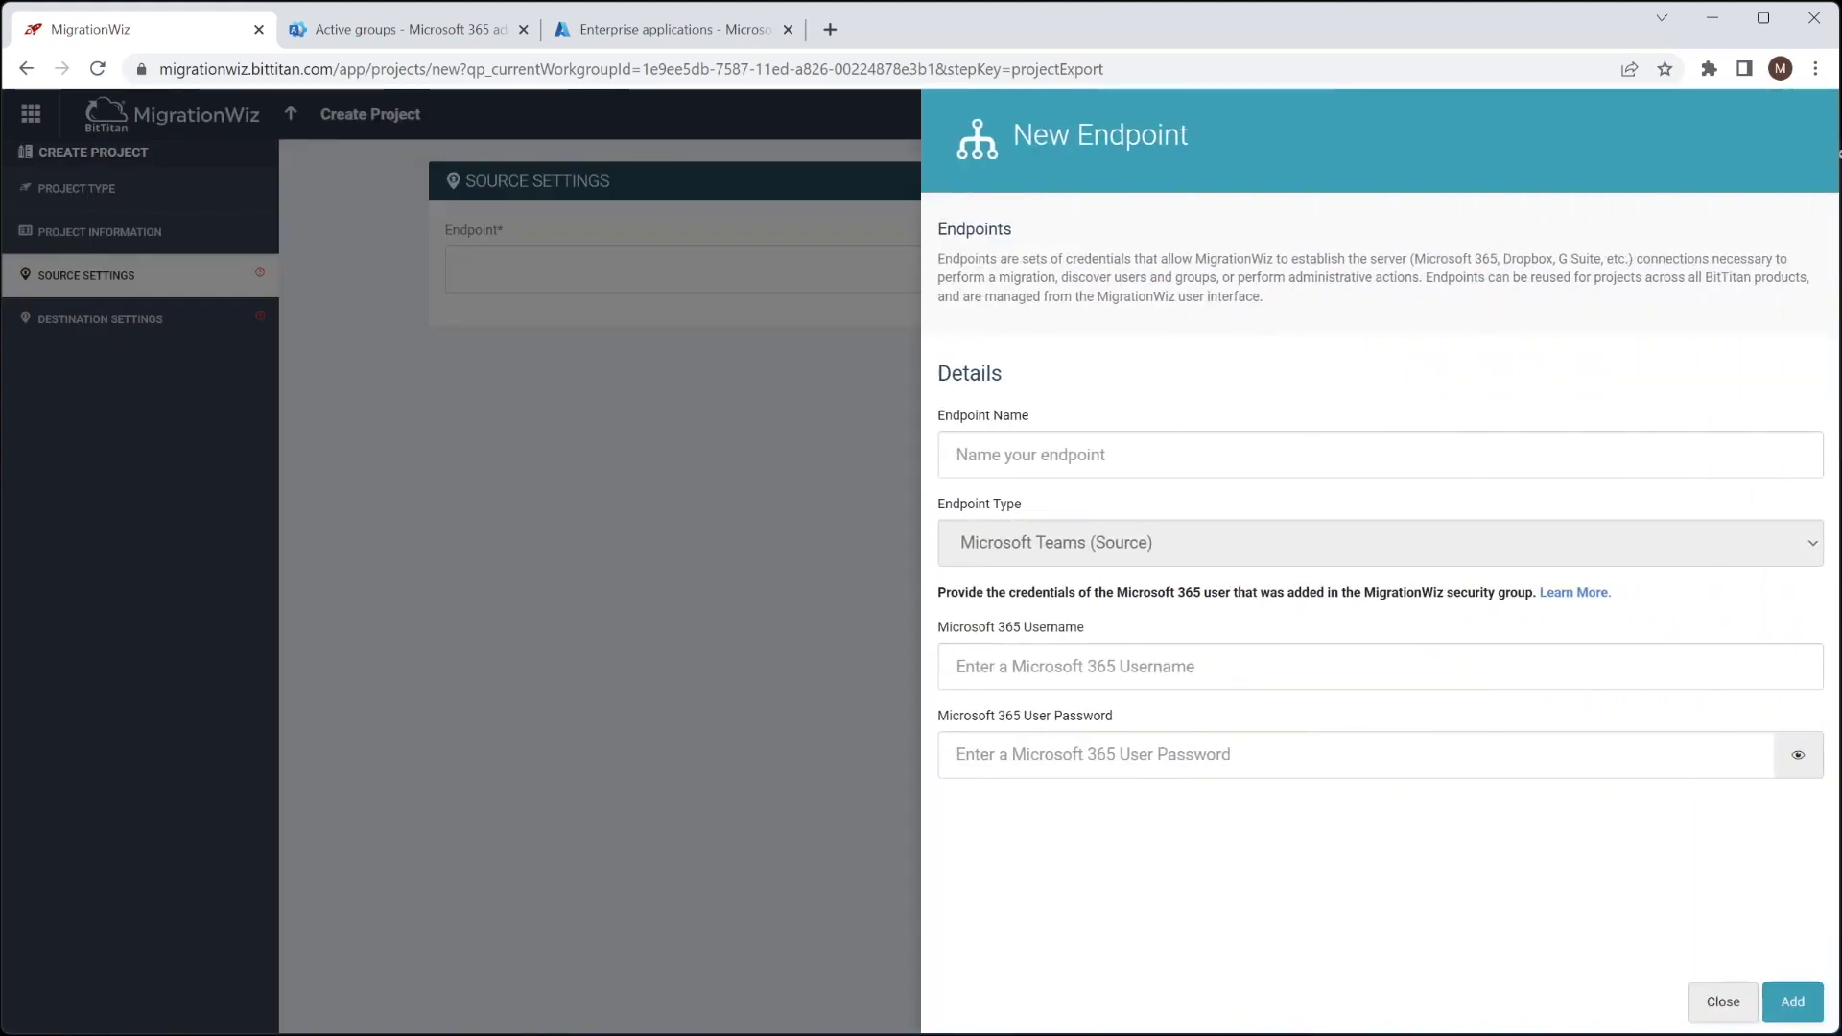
text(Zeotrobe M365 Teams)
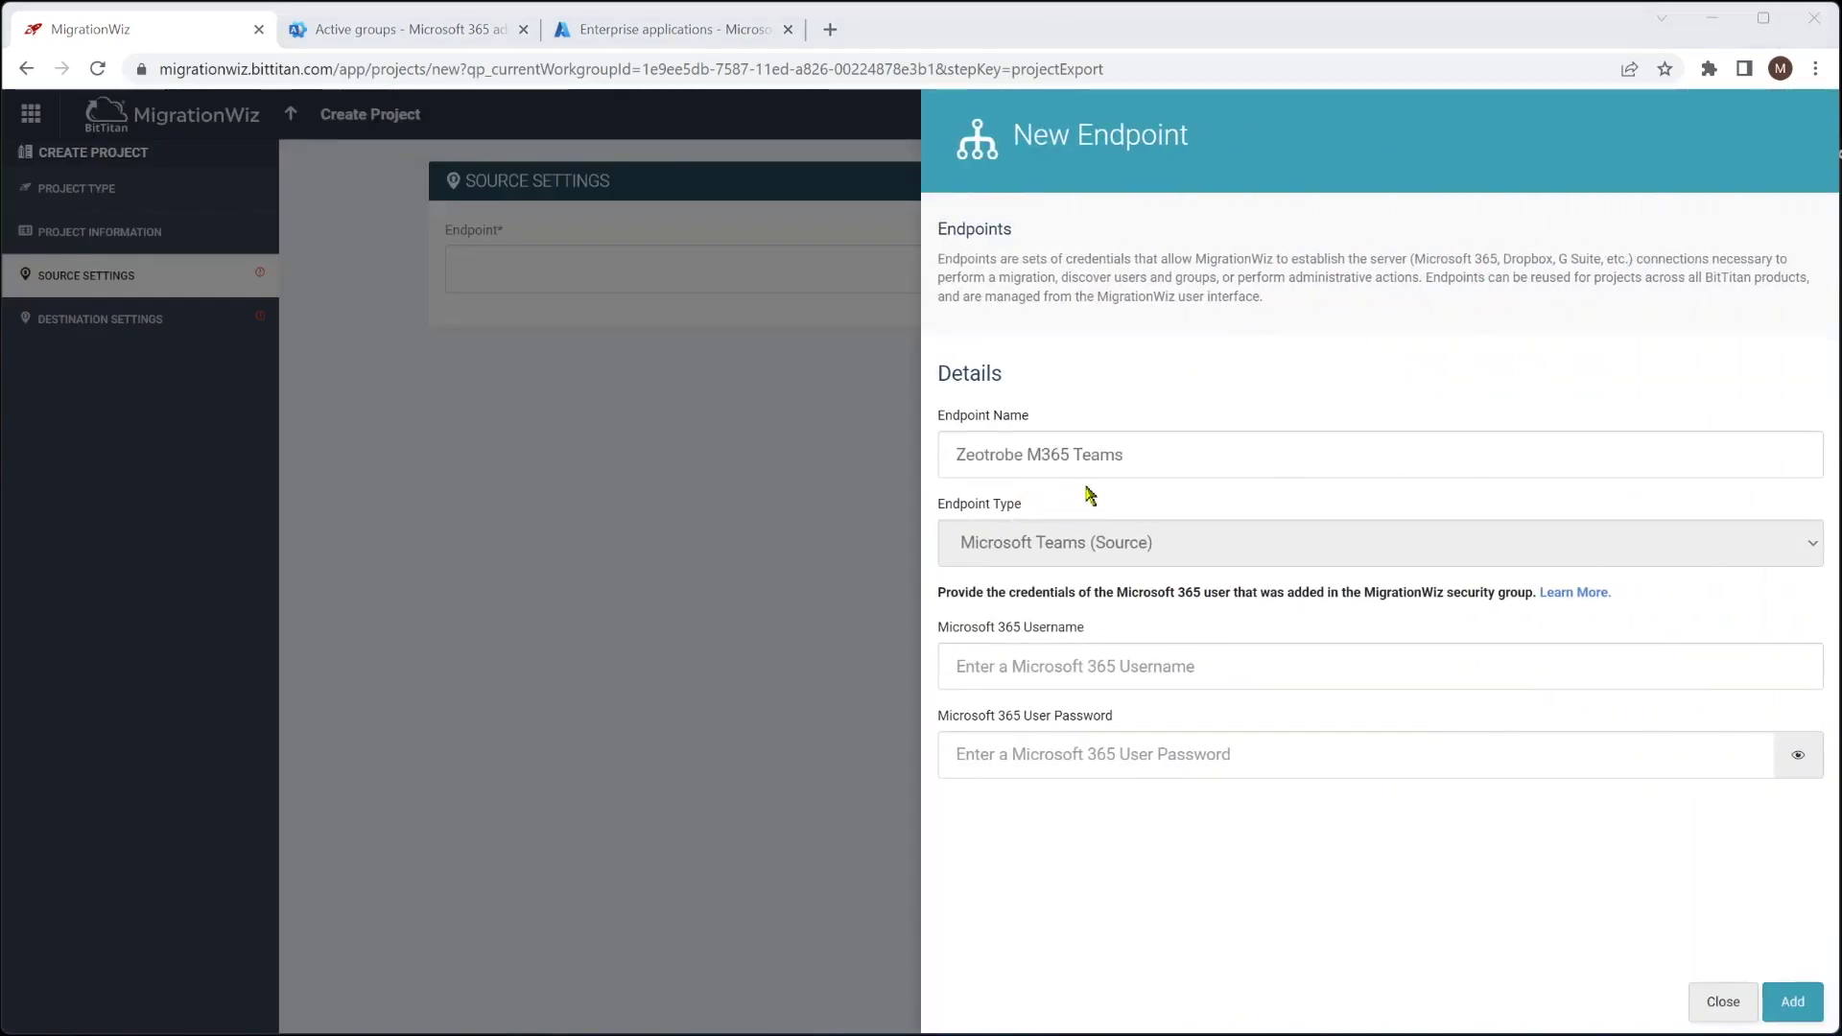
click(1030, 666)
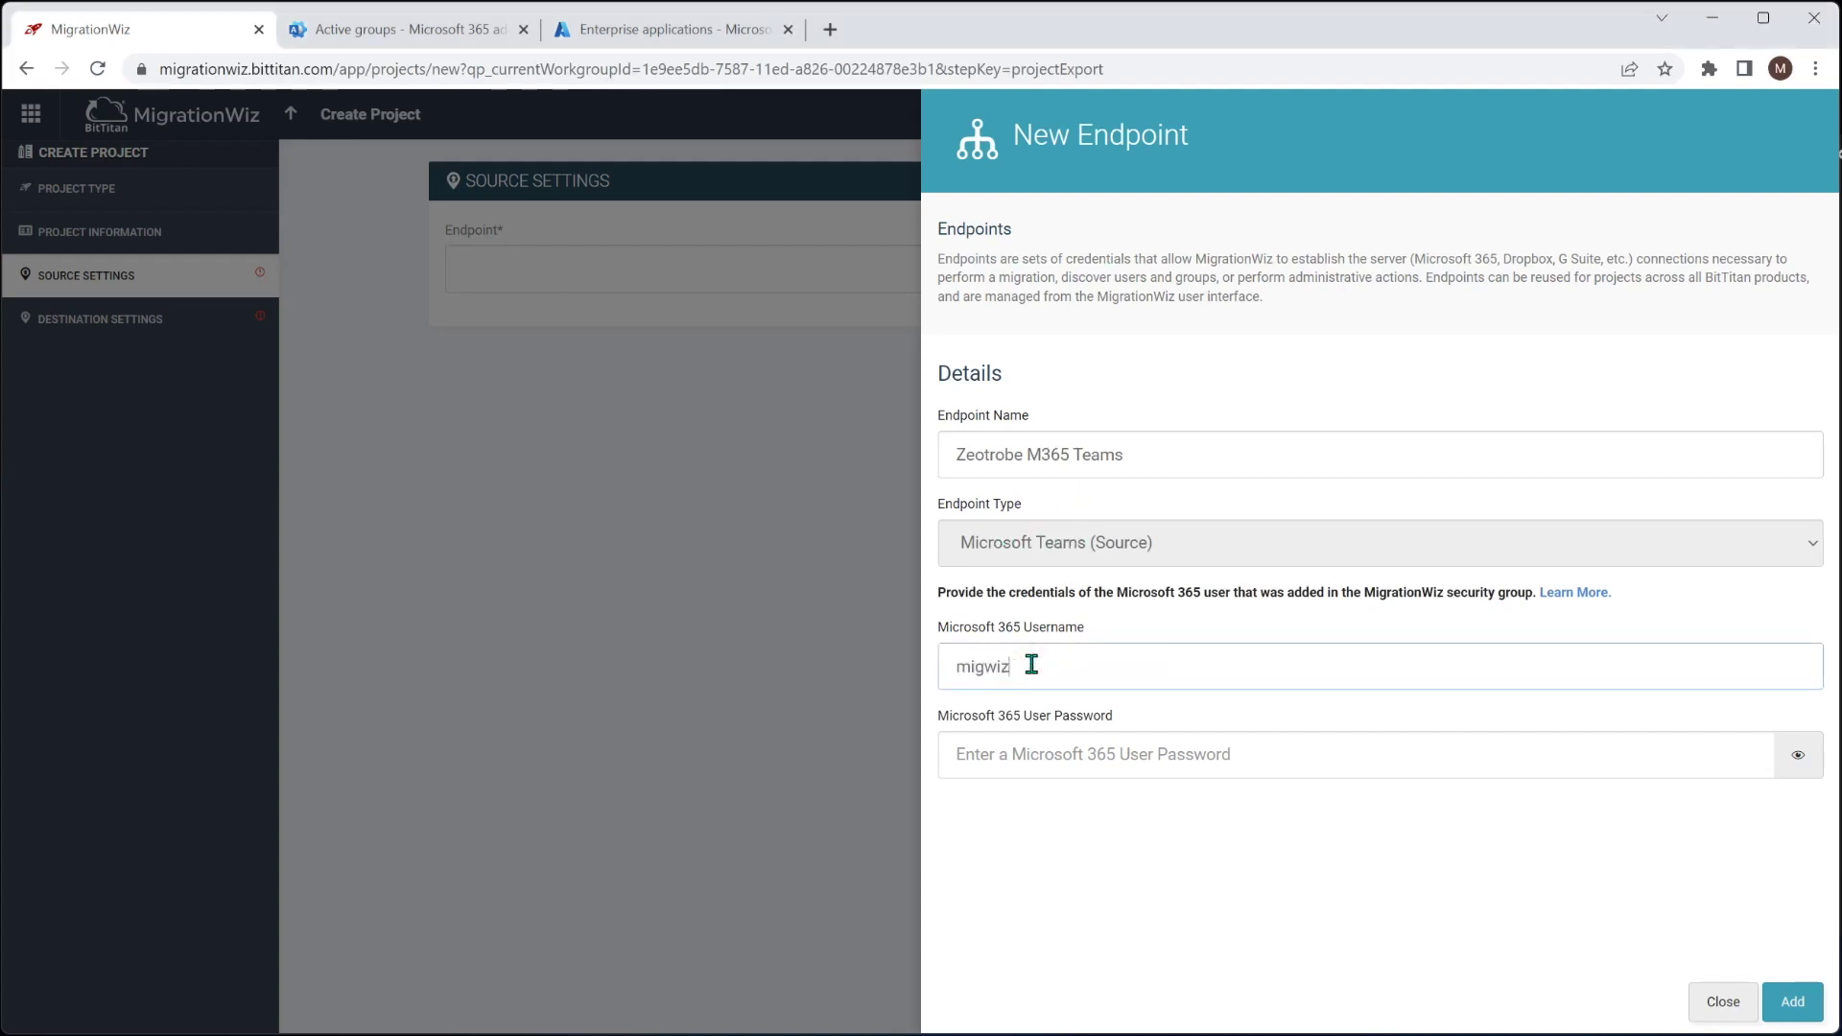
click(1052, 755)
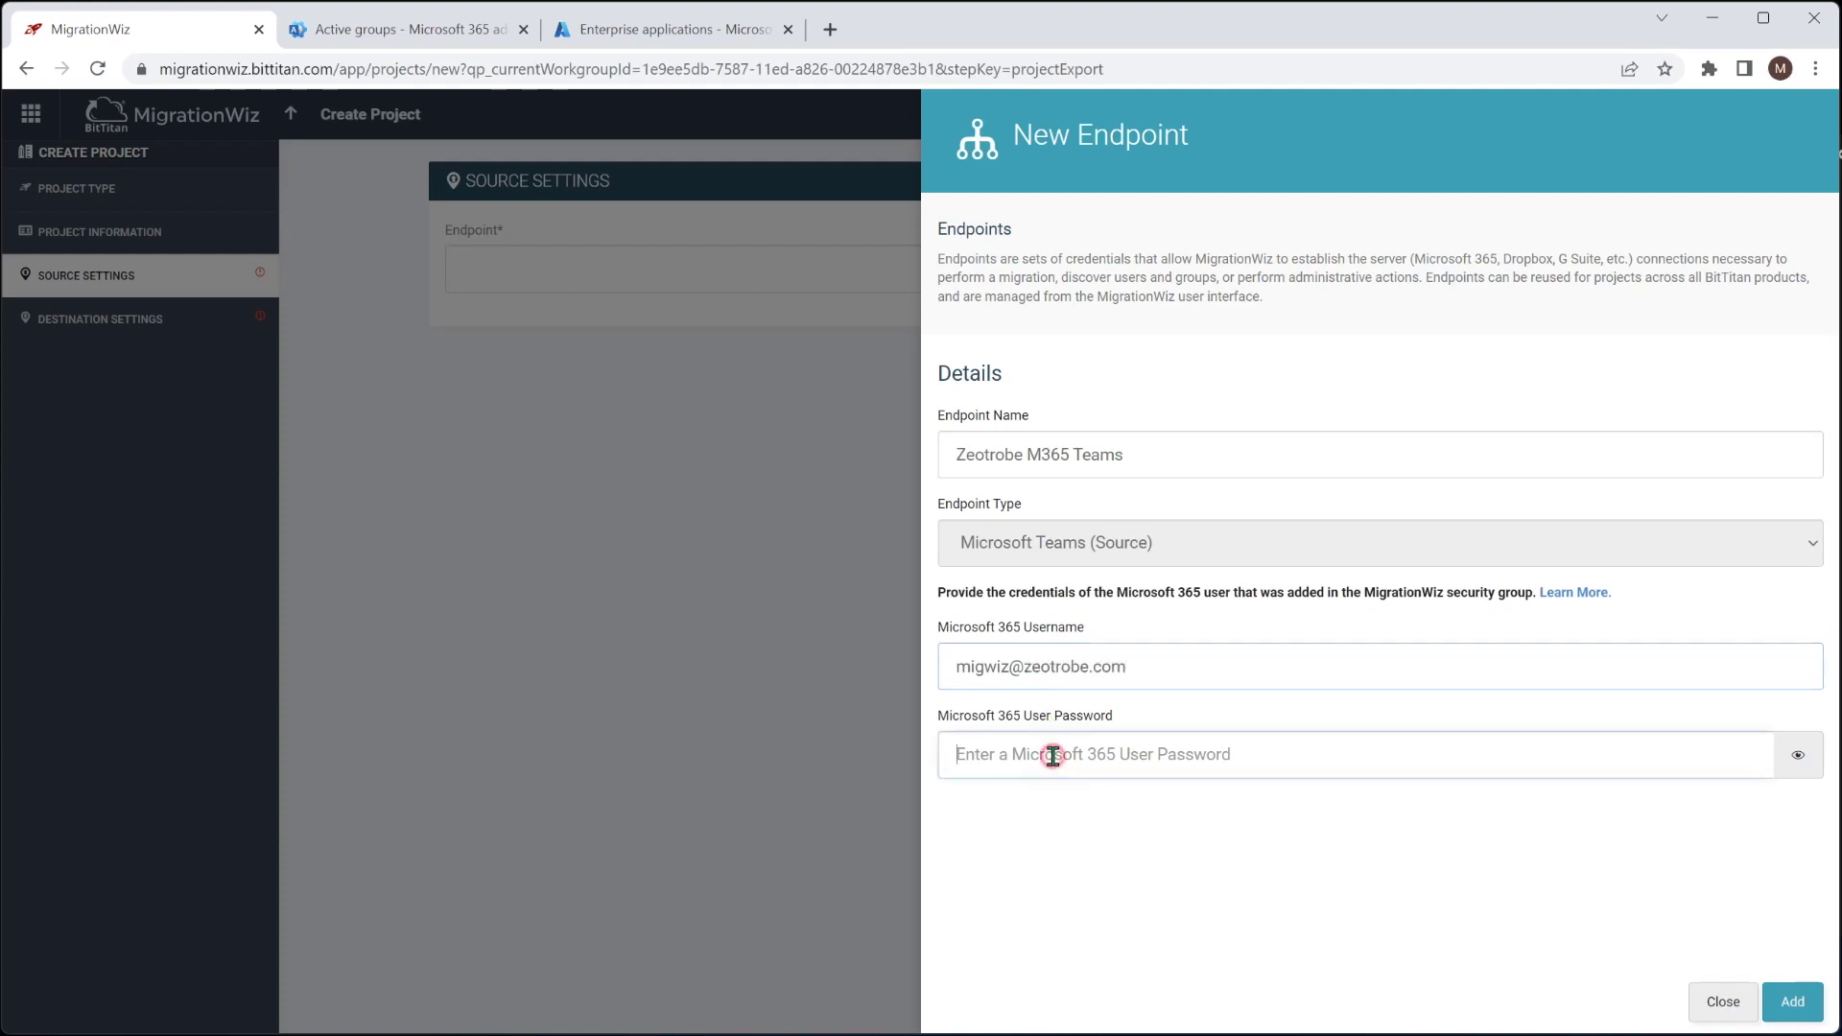
text(•)
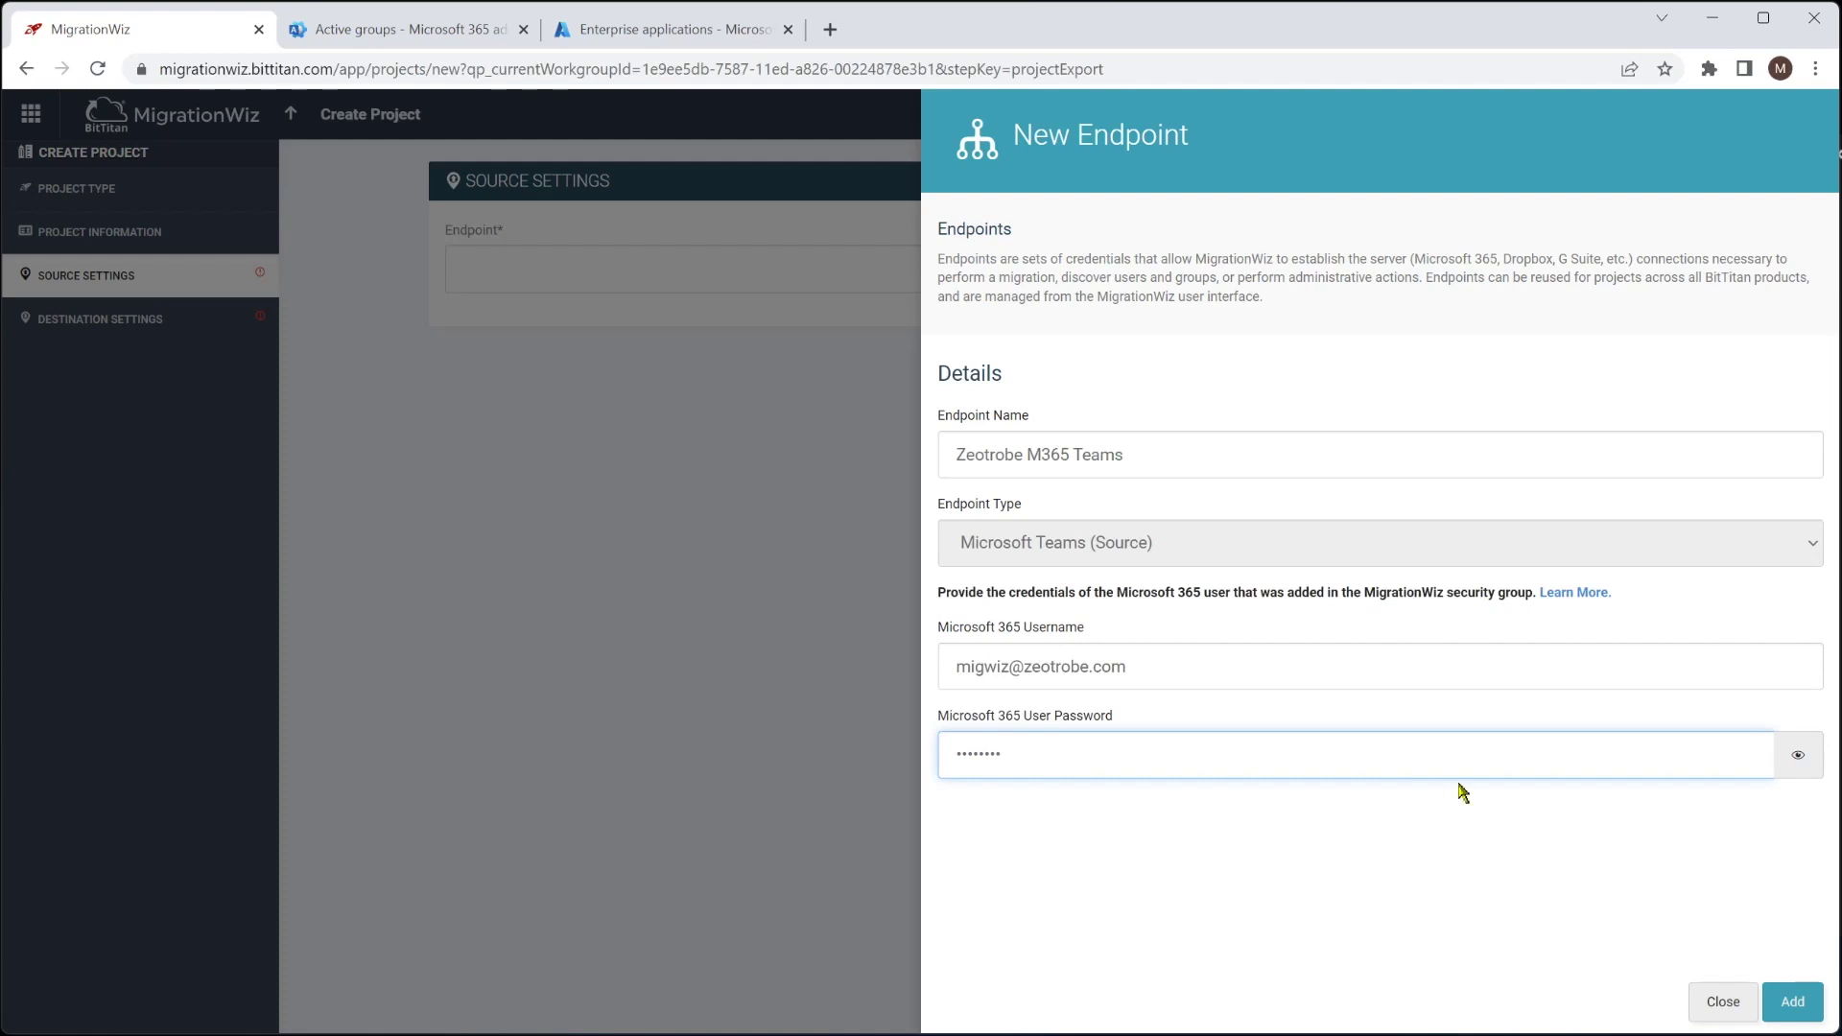
click(1792, 1002)
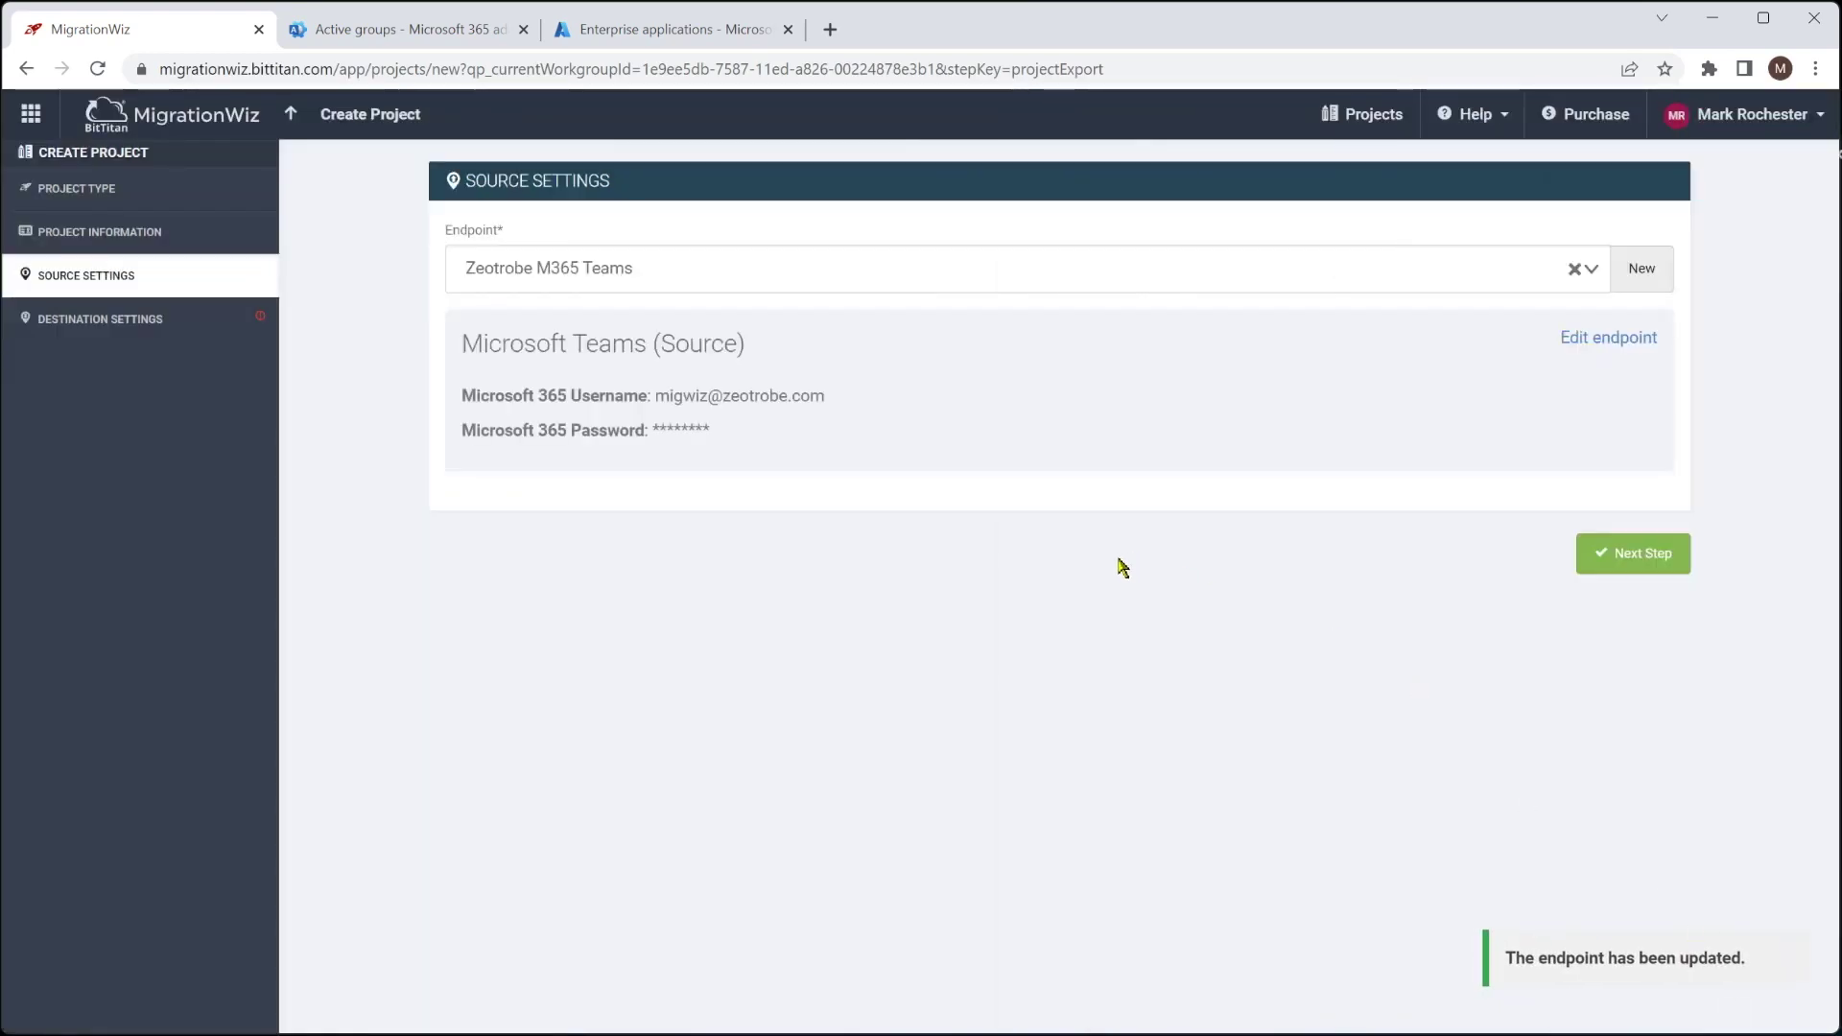
click(1645, 548)
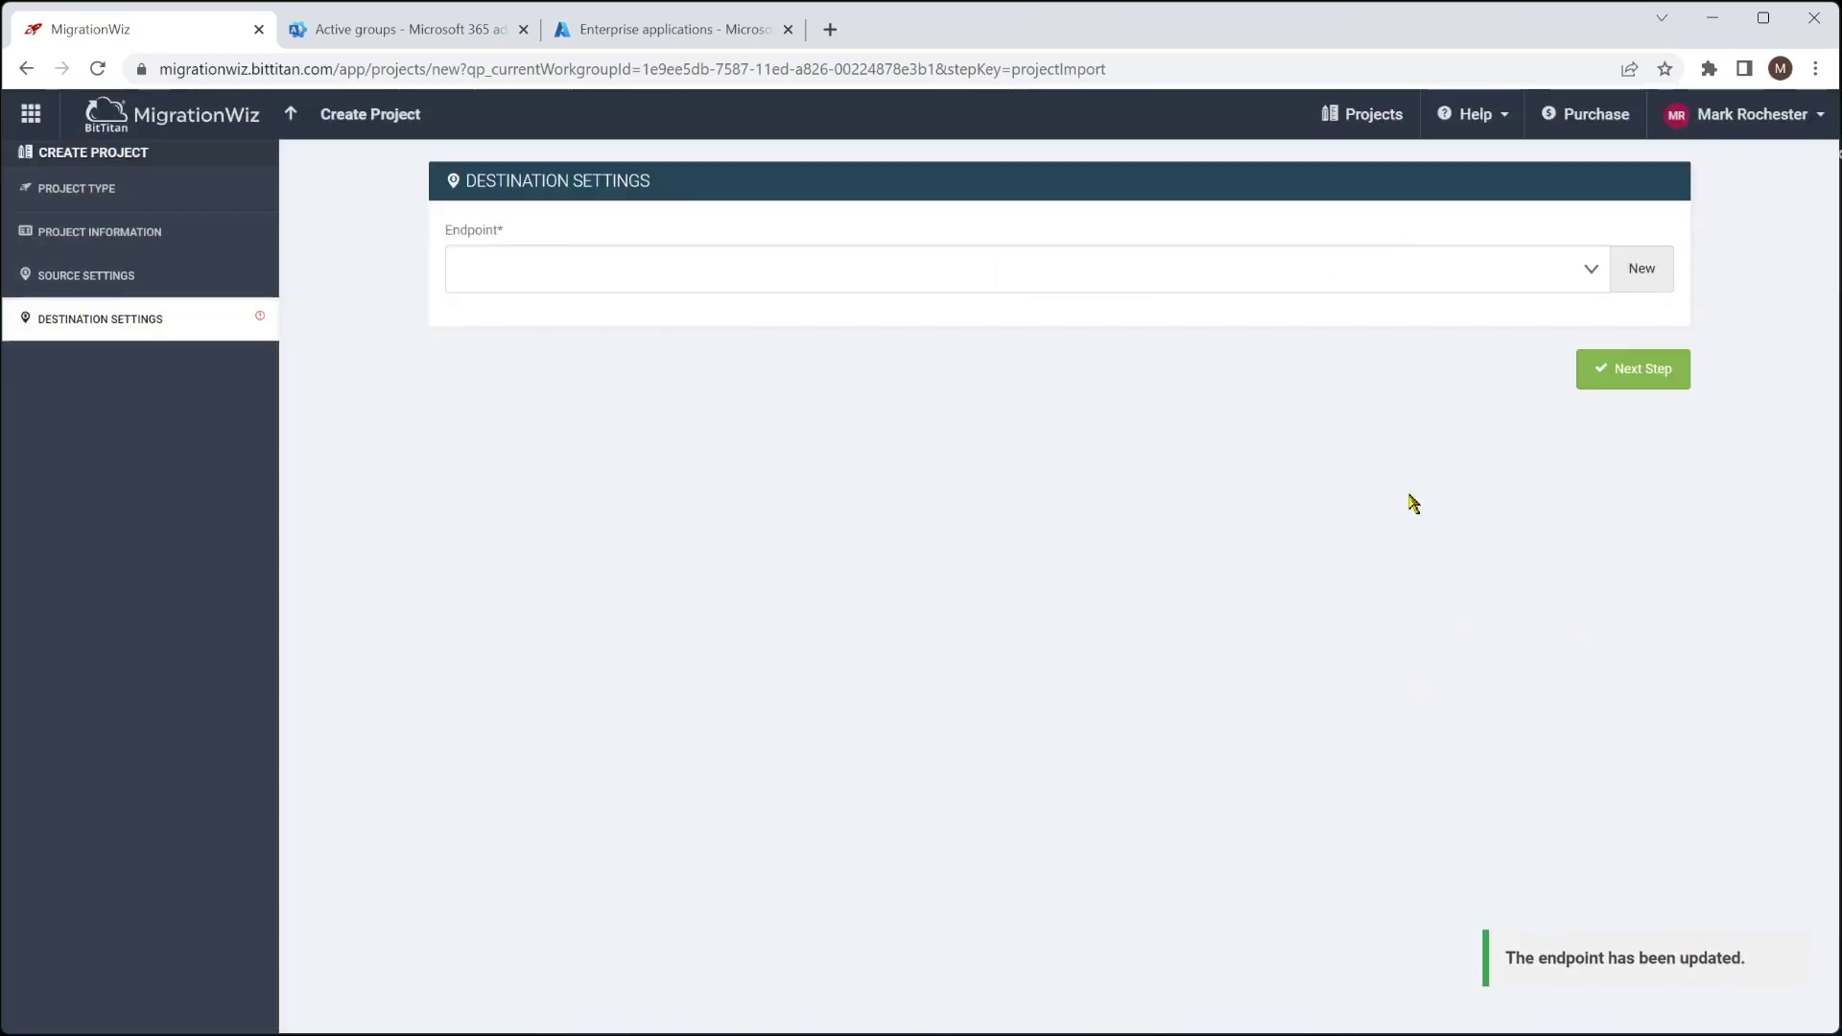
Create the Microsoft Teams (Destination) endpoint Planeium M365 Teams with the admin username and password
click(1639, 272)
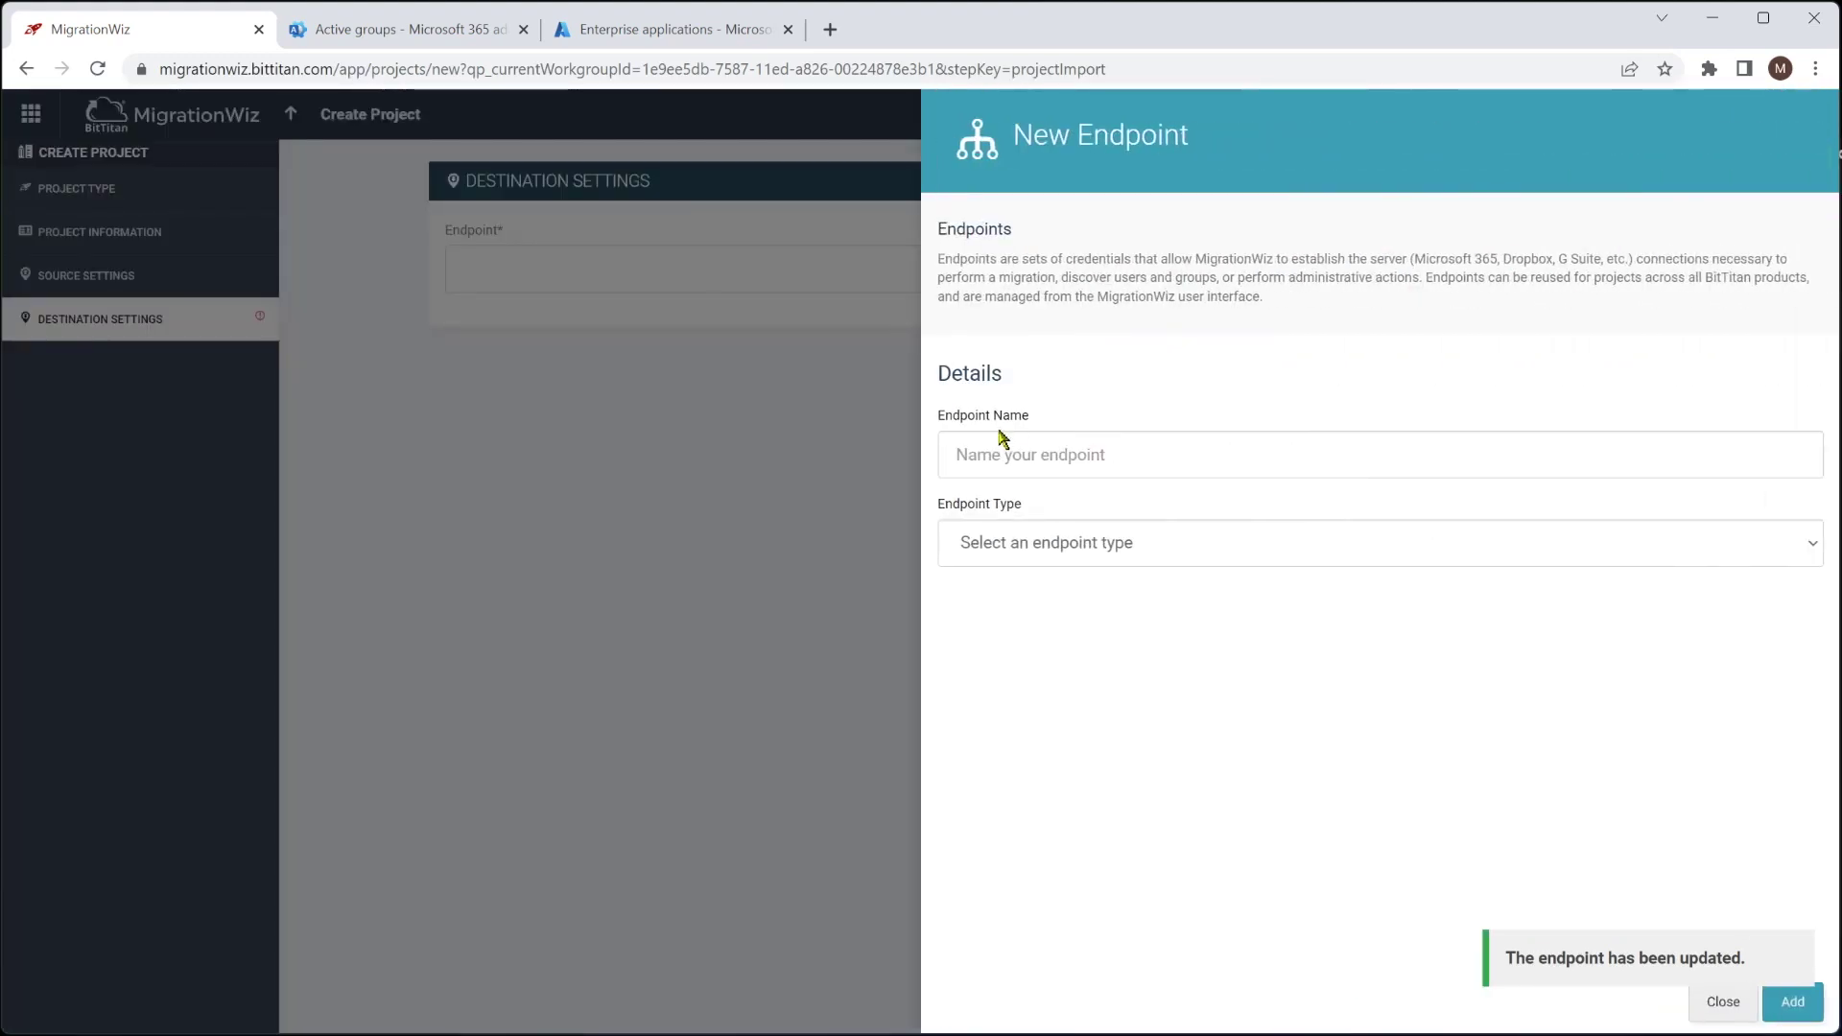
text(Planeium M365 Teams)
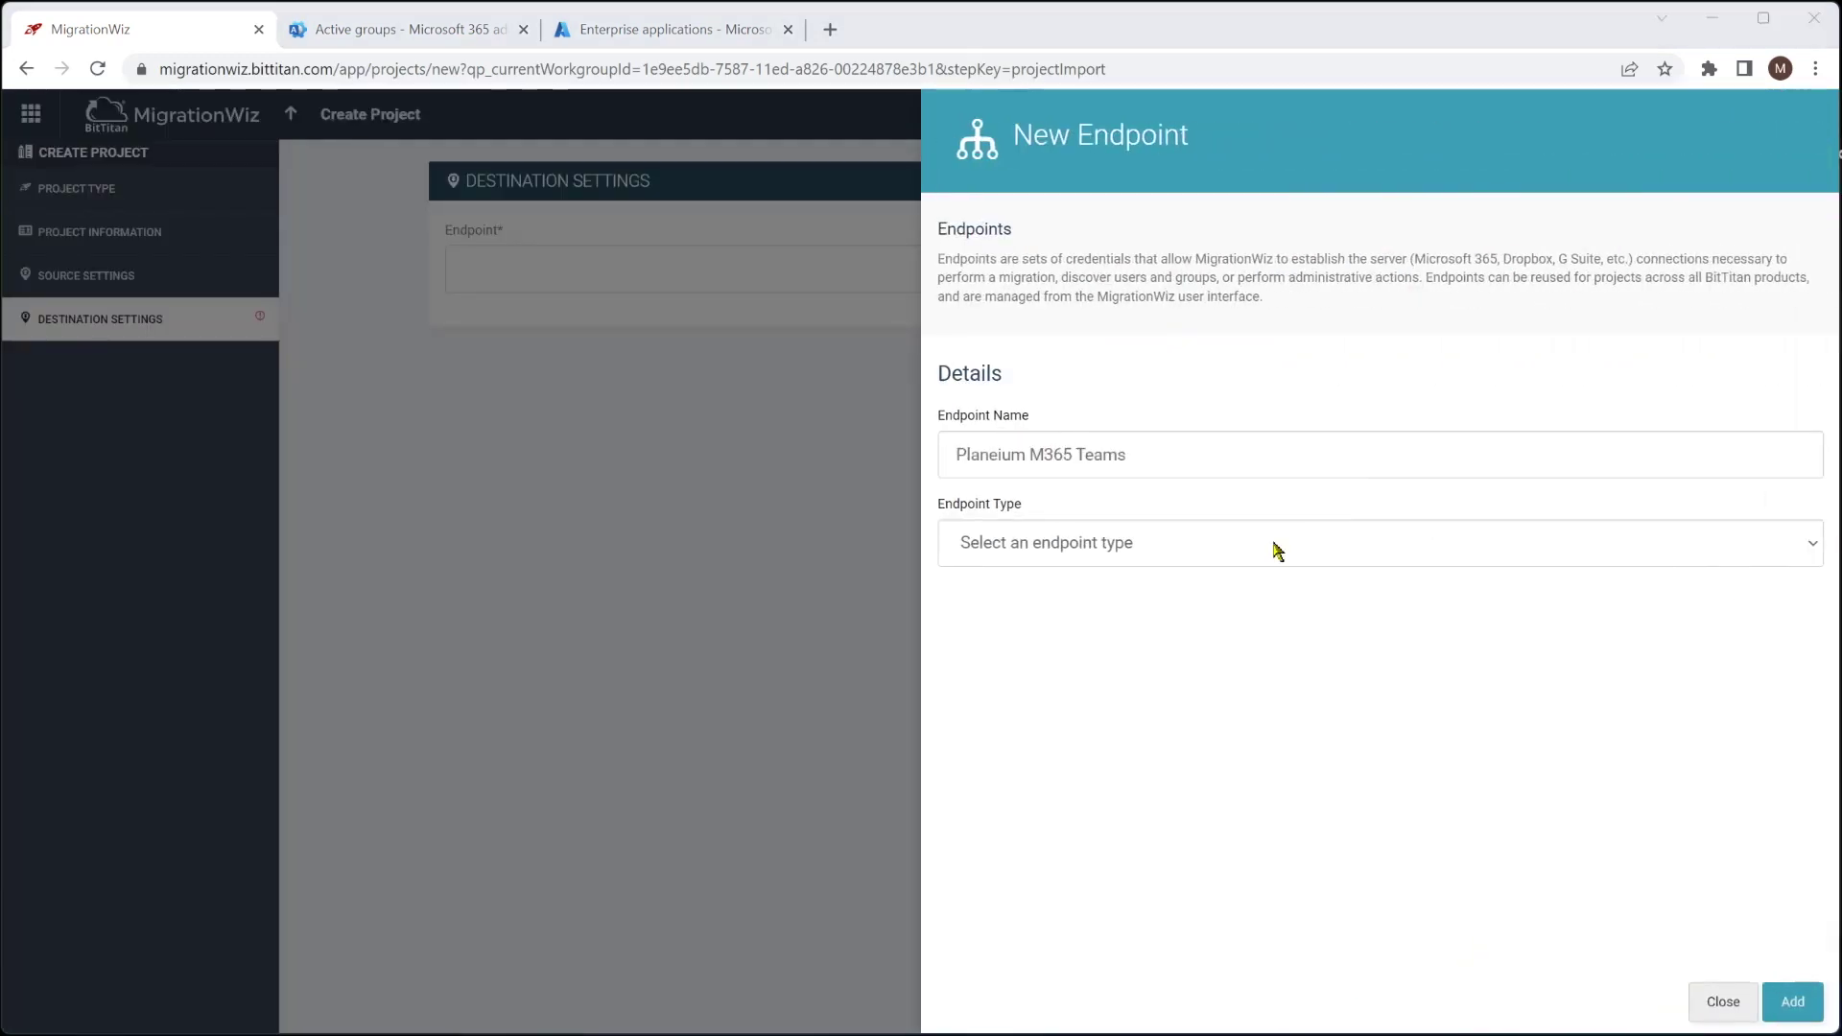
click(1039, 555)
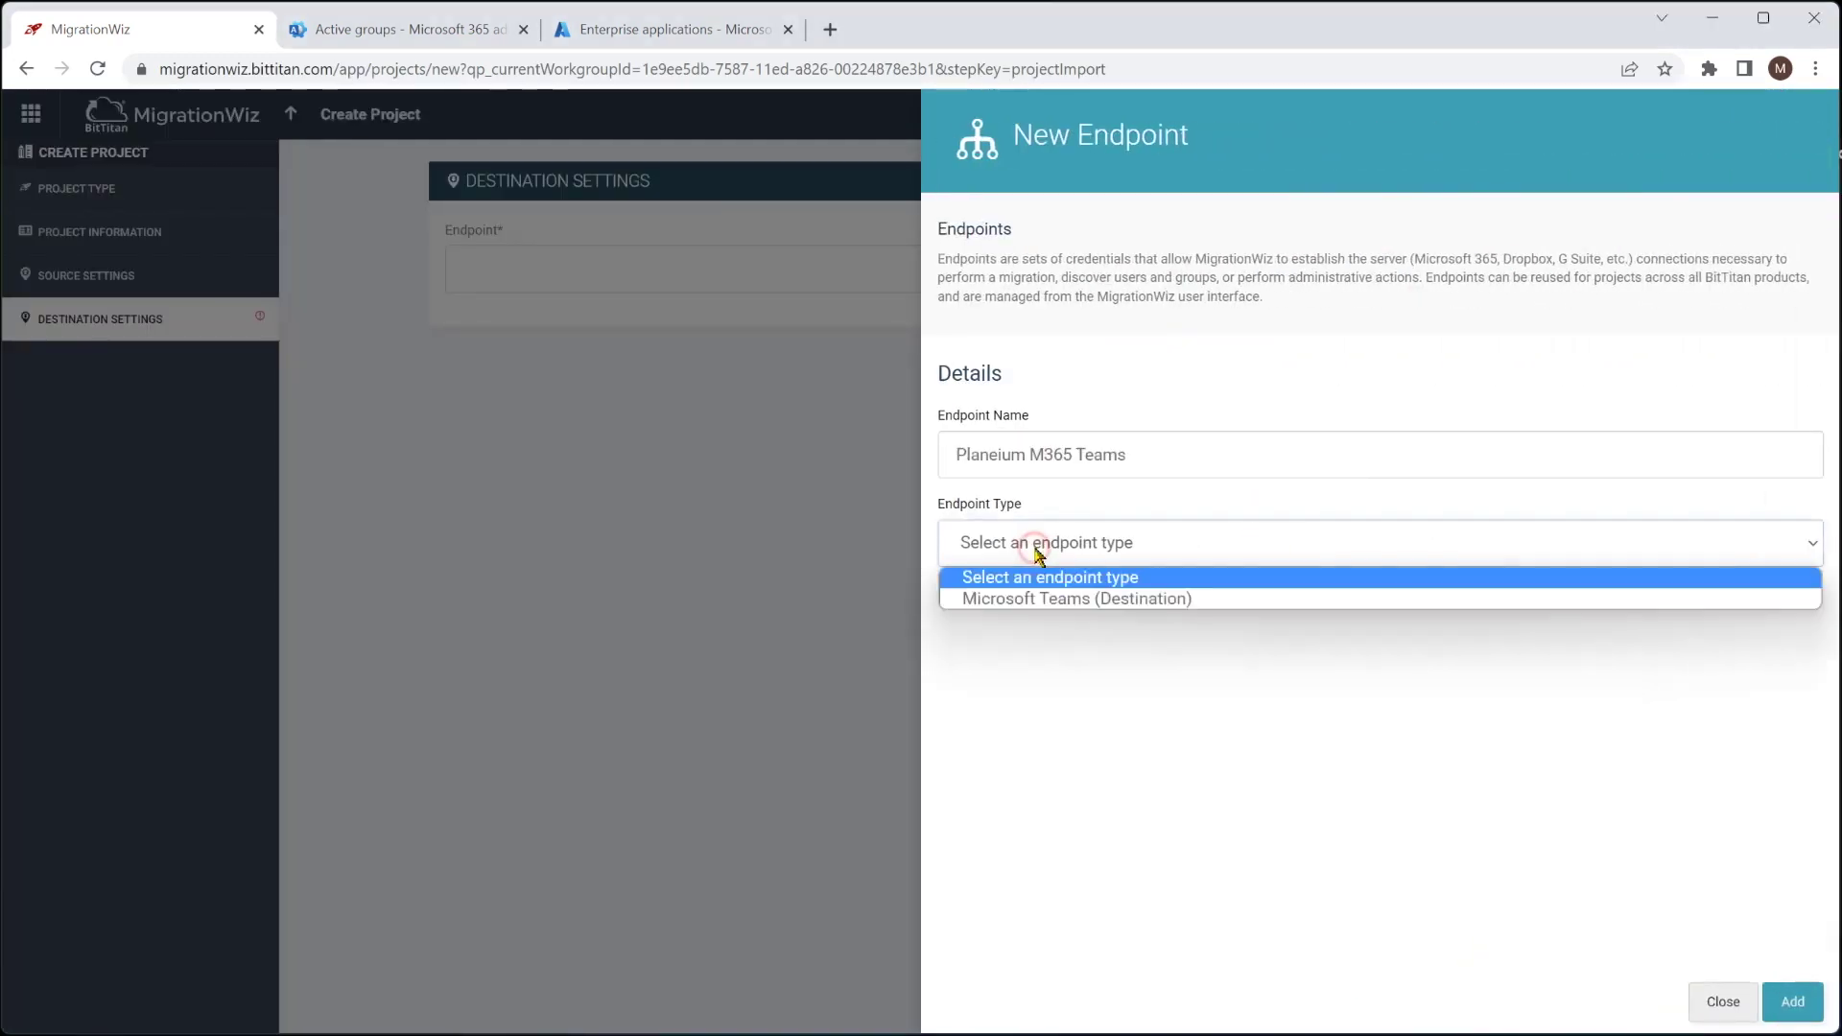
click(1059, 603)
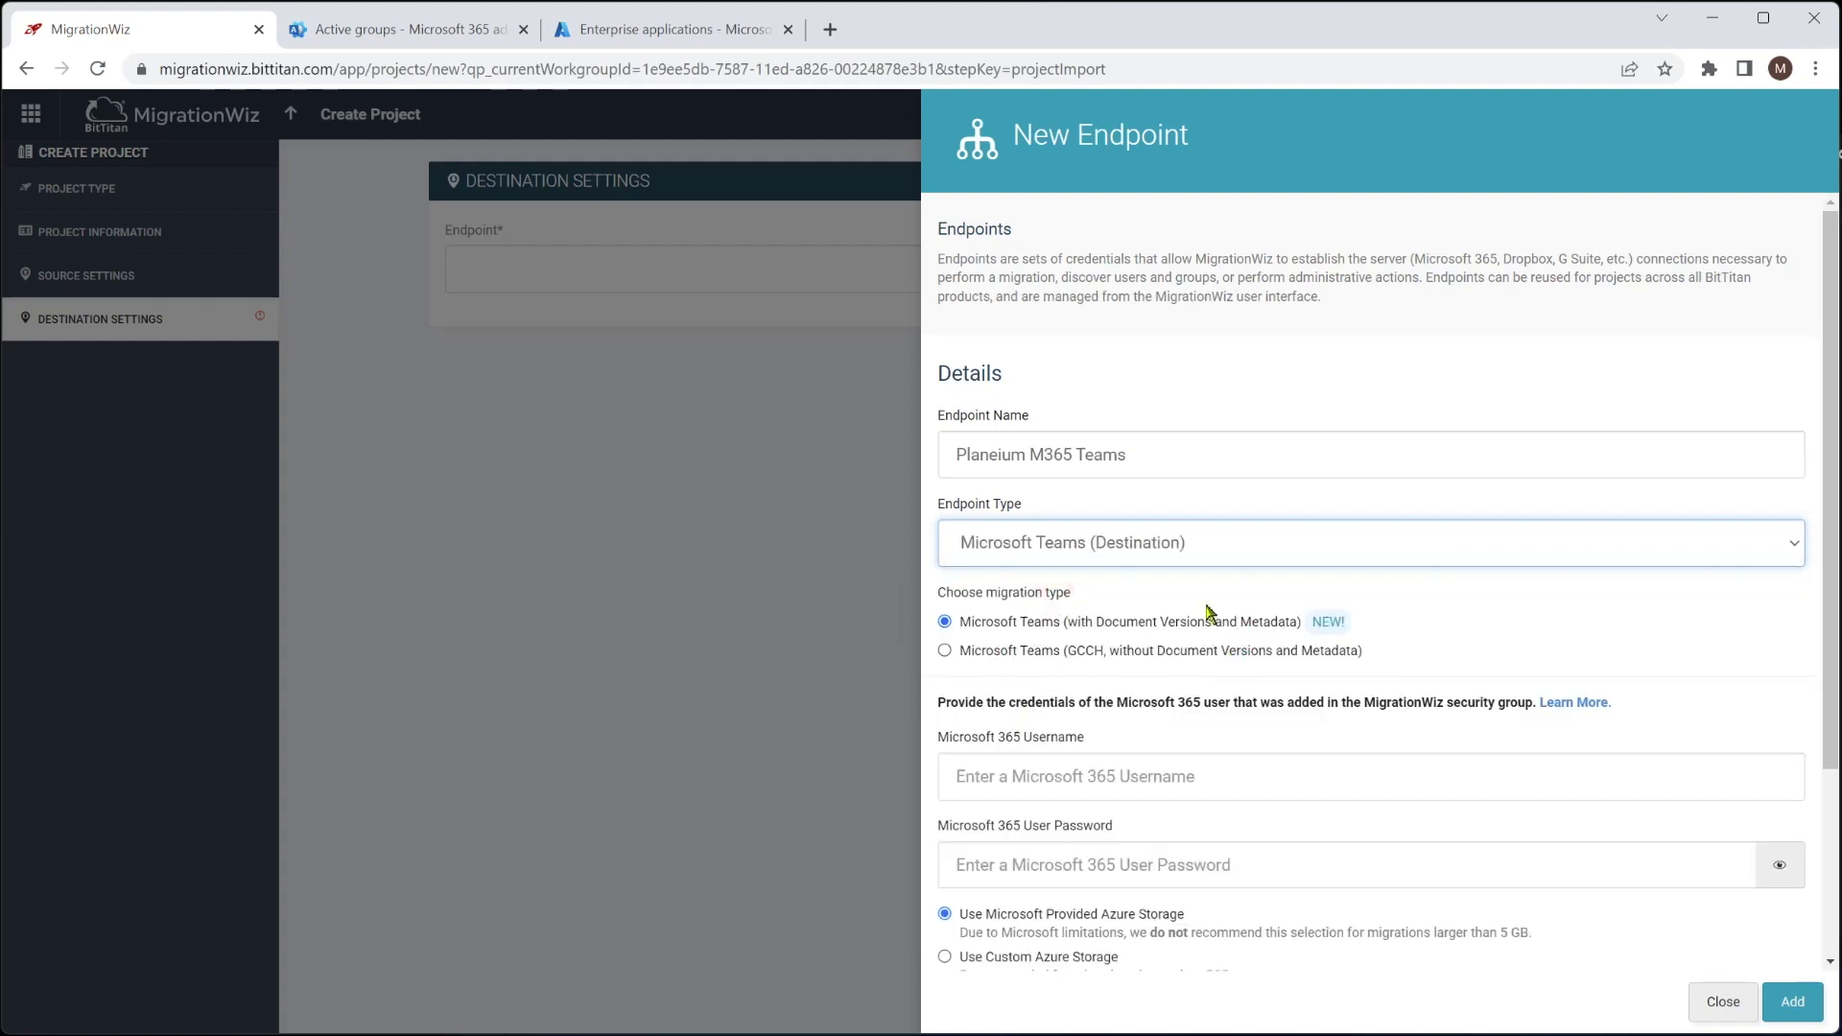
click(1059, 775)
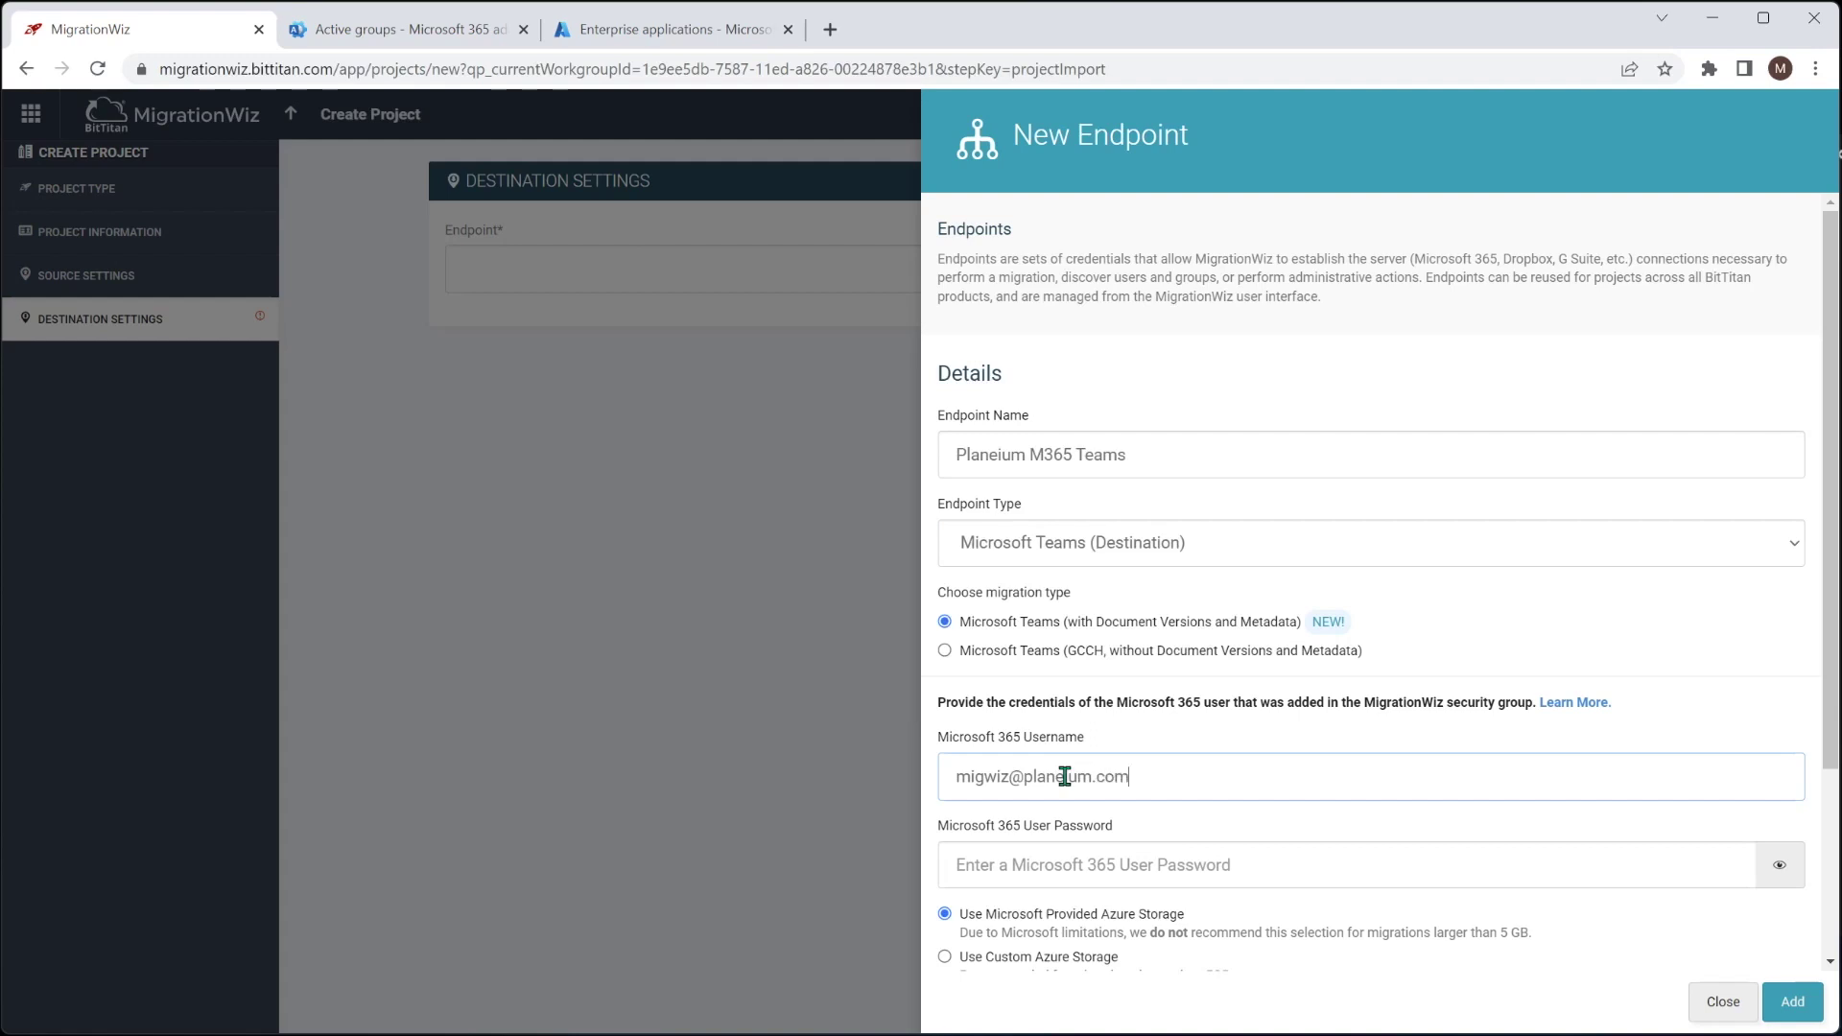
key(Tab)
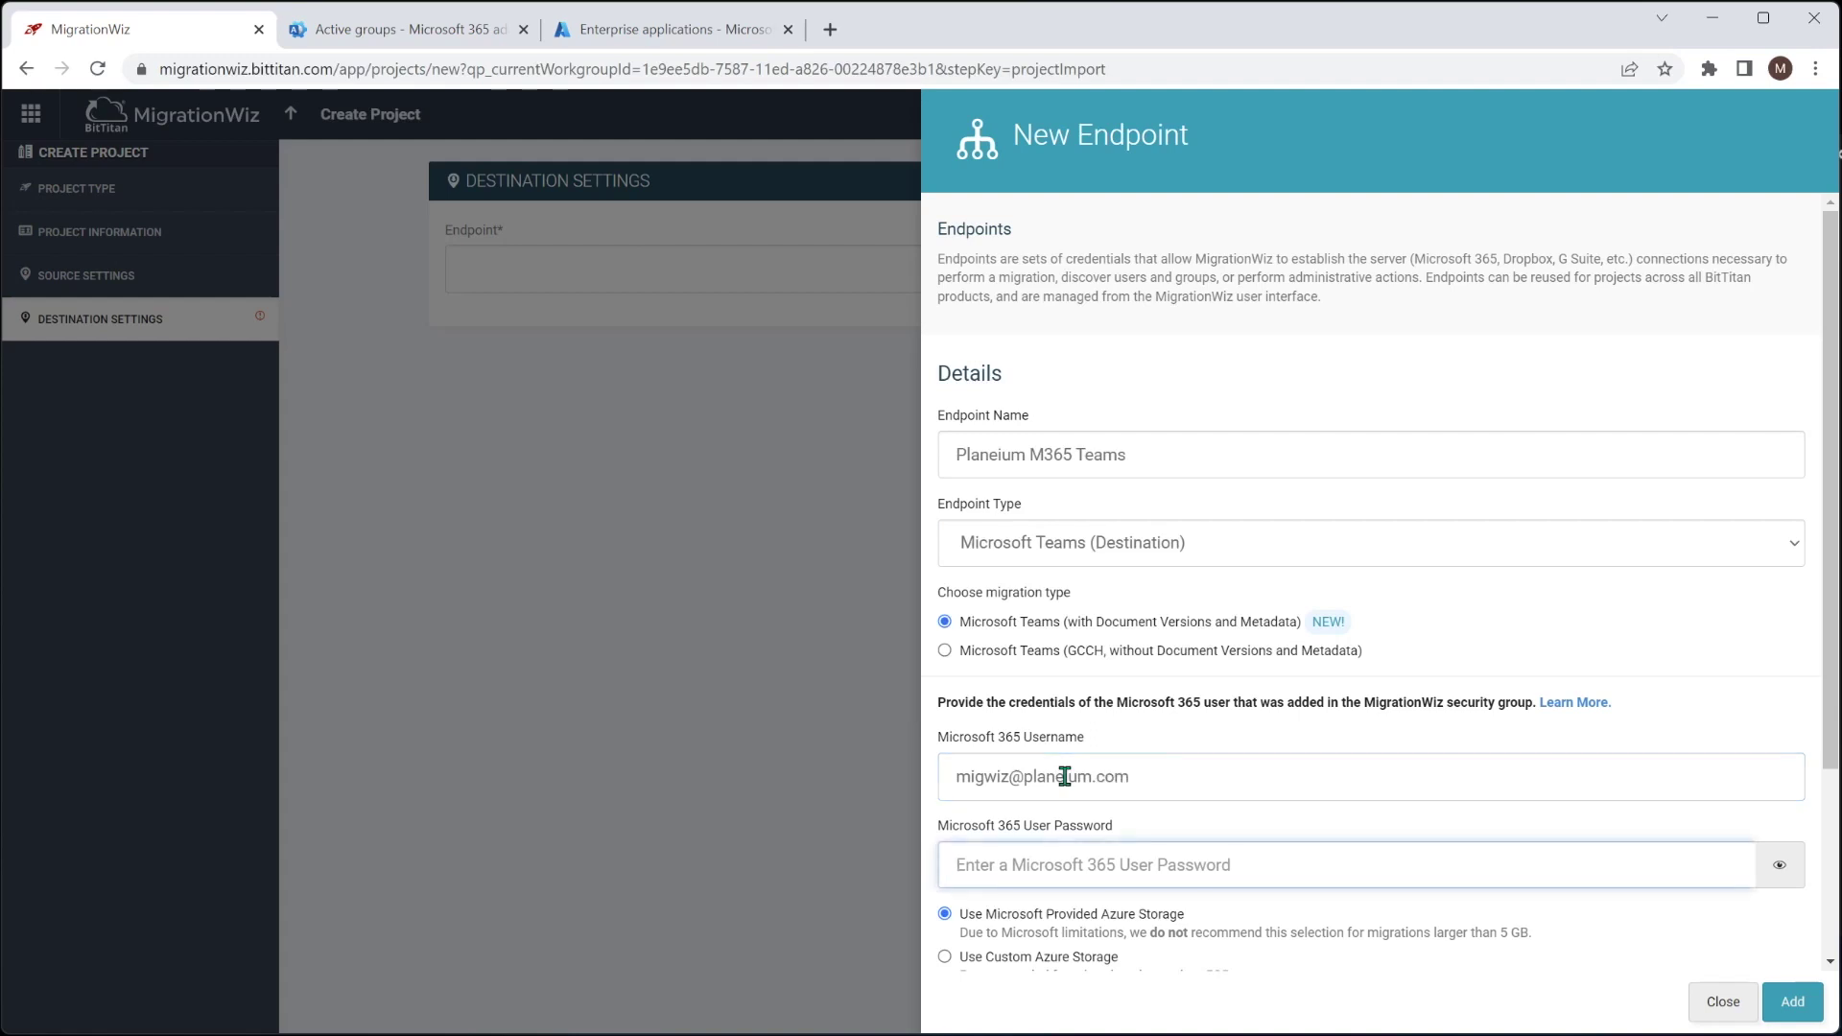
text(••)
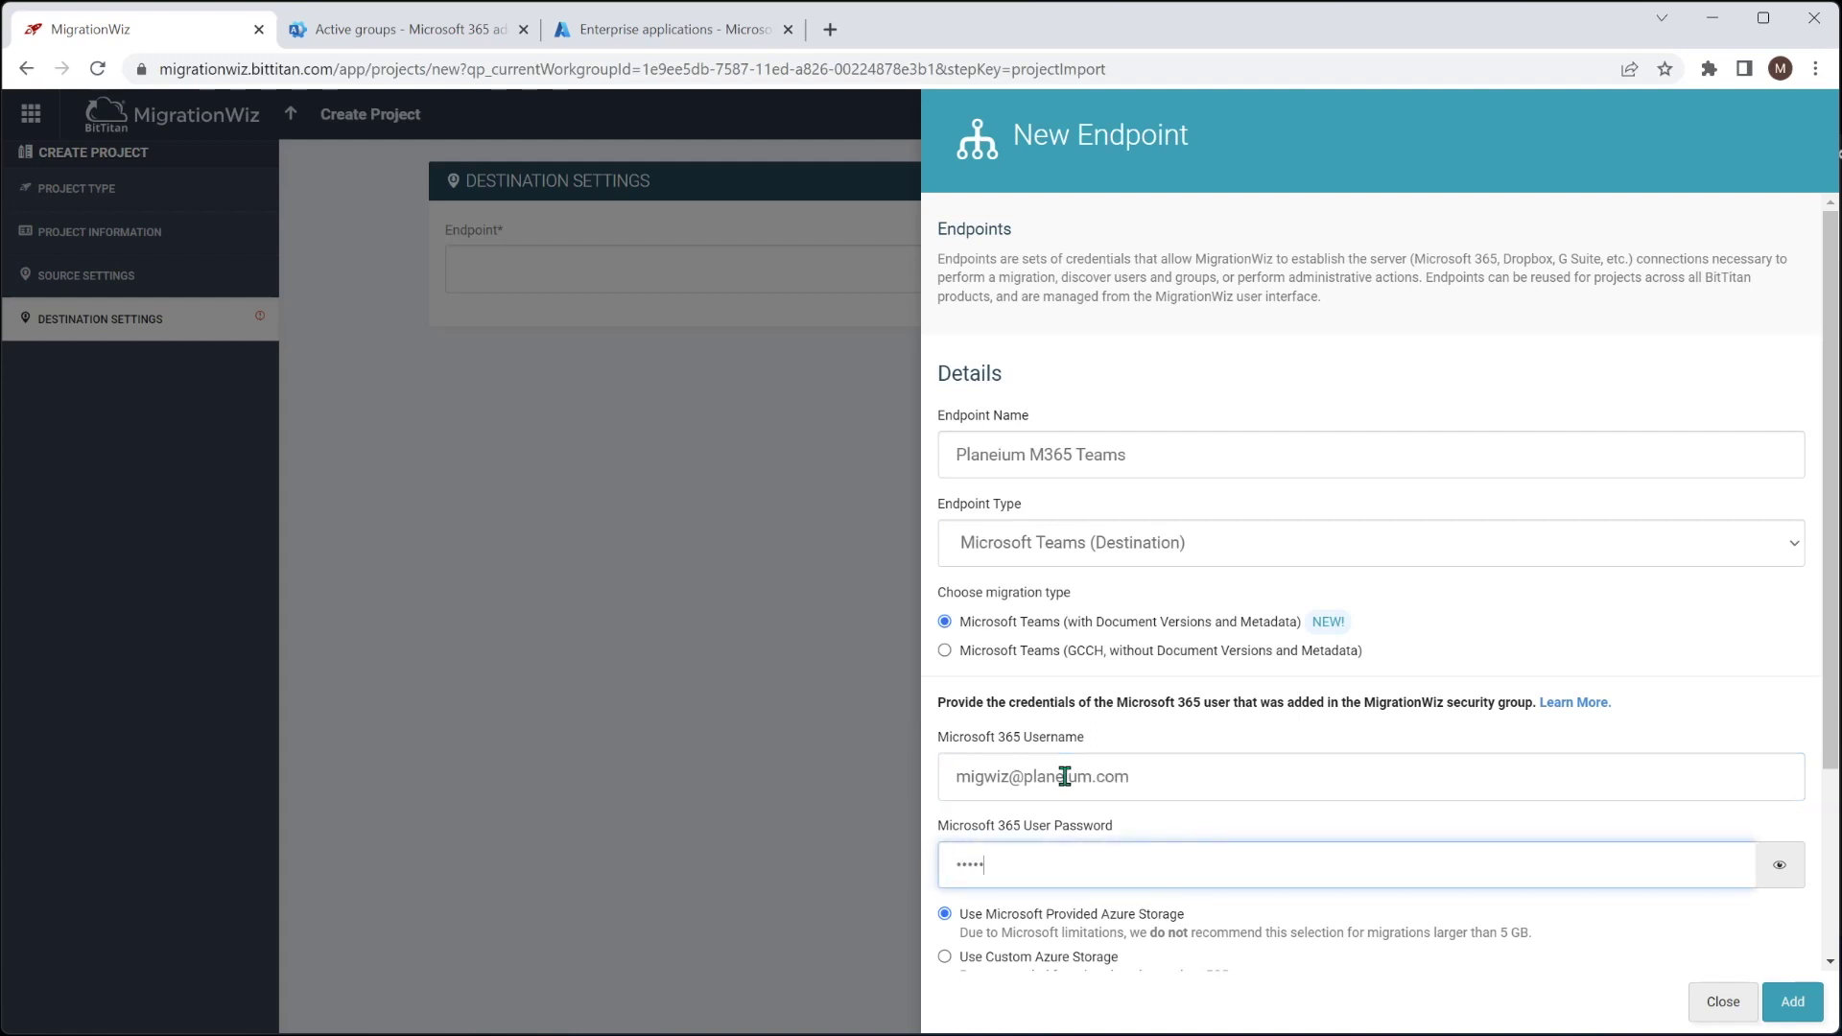
scroll(1065, 775, down, 1)
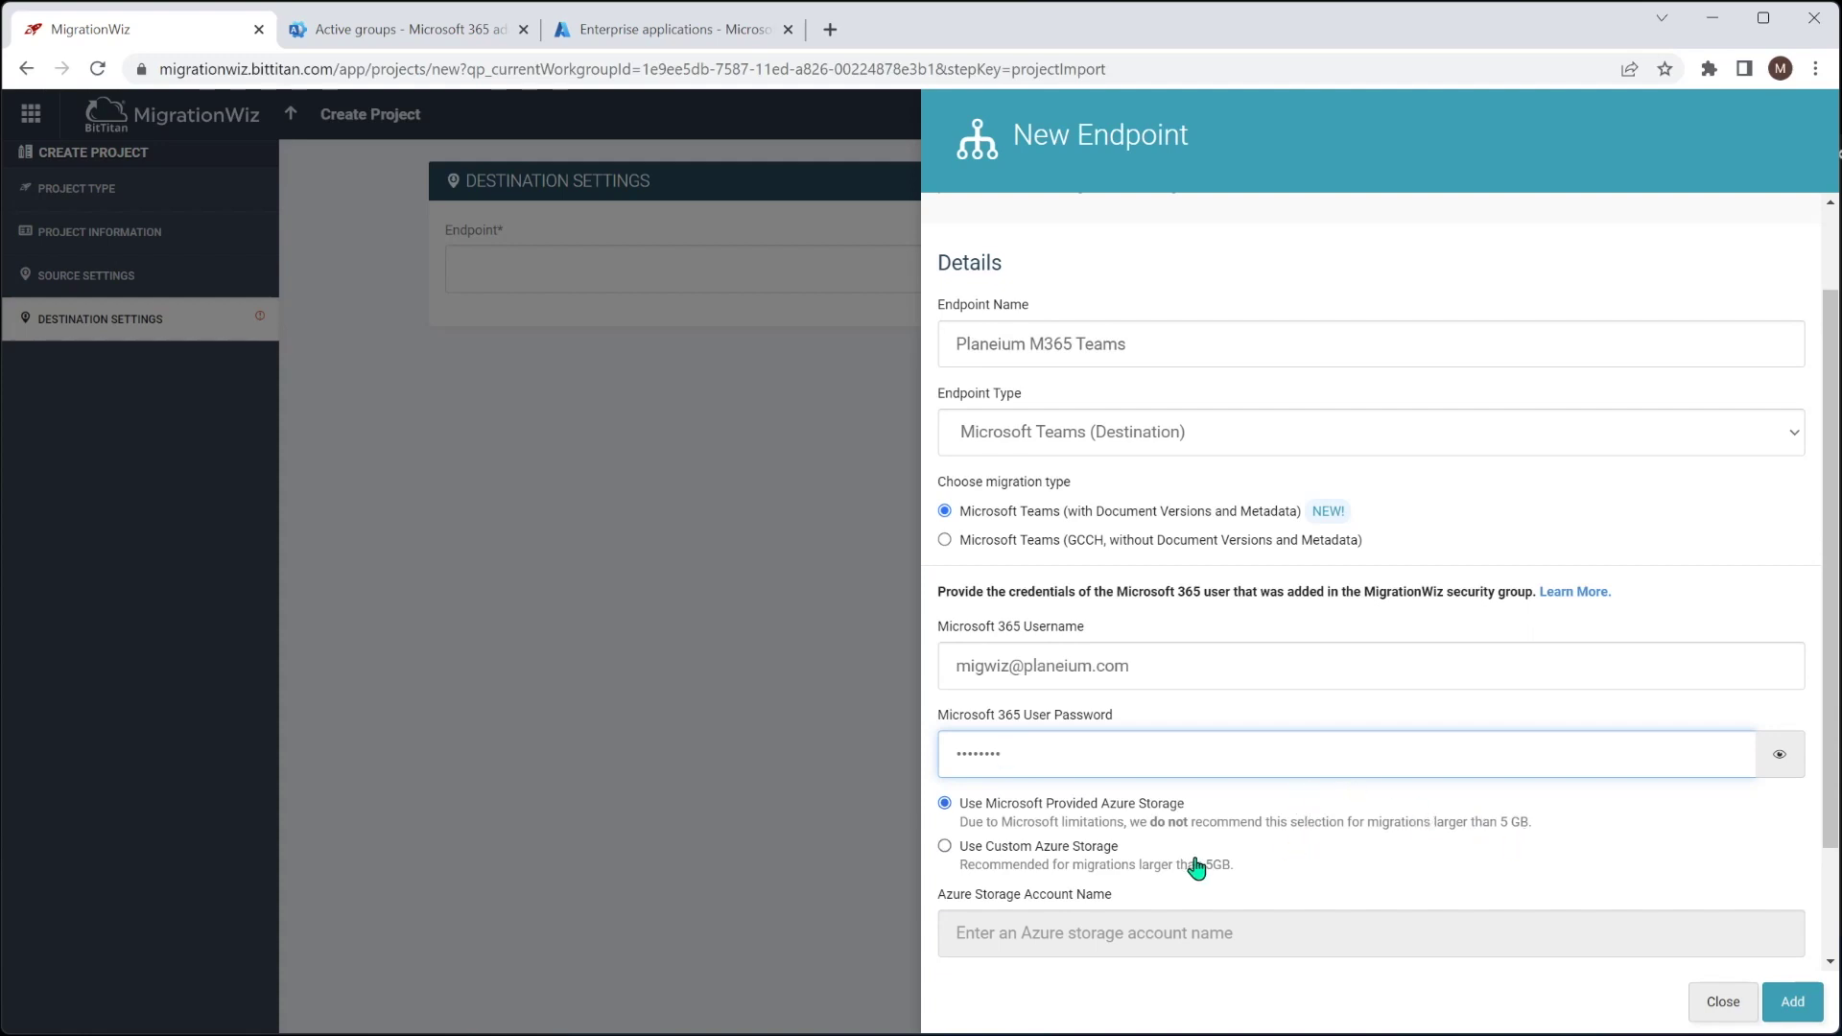
scroll(1103, 919, down, 2)
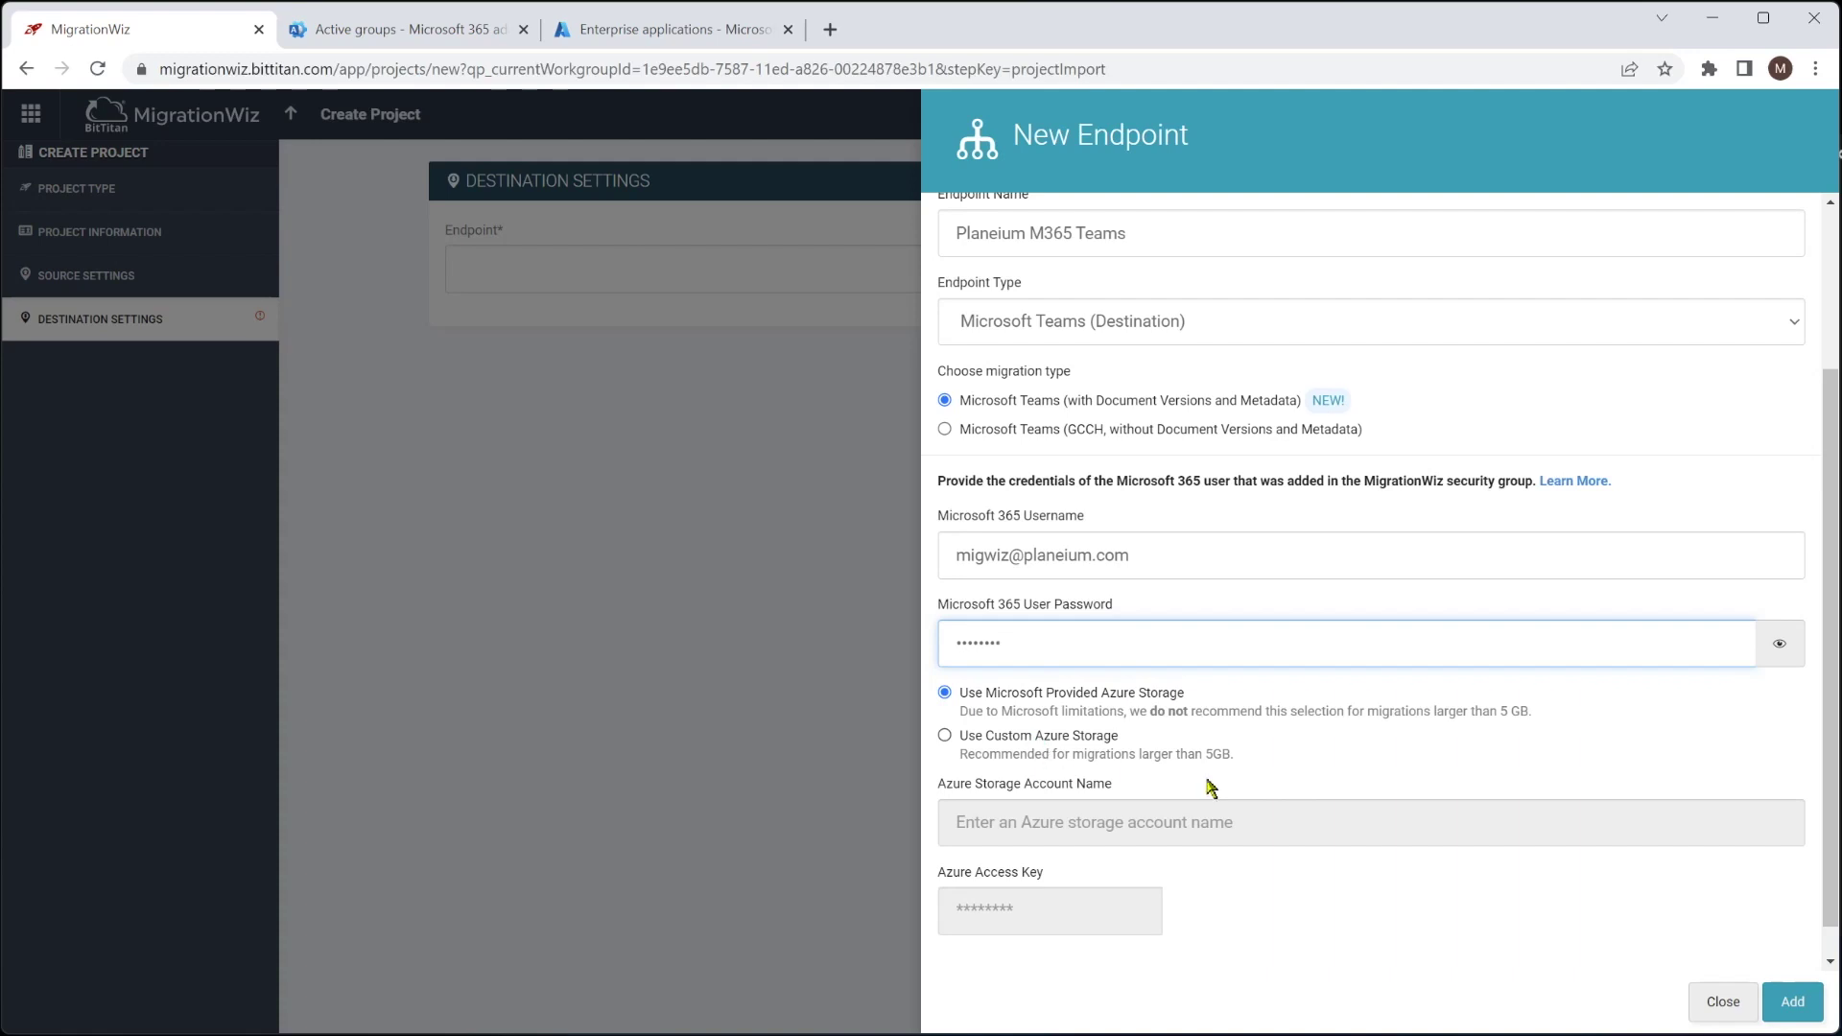
click(1794, 1004)
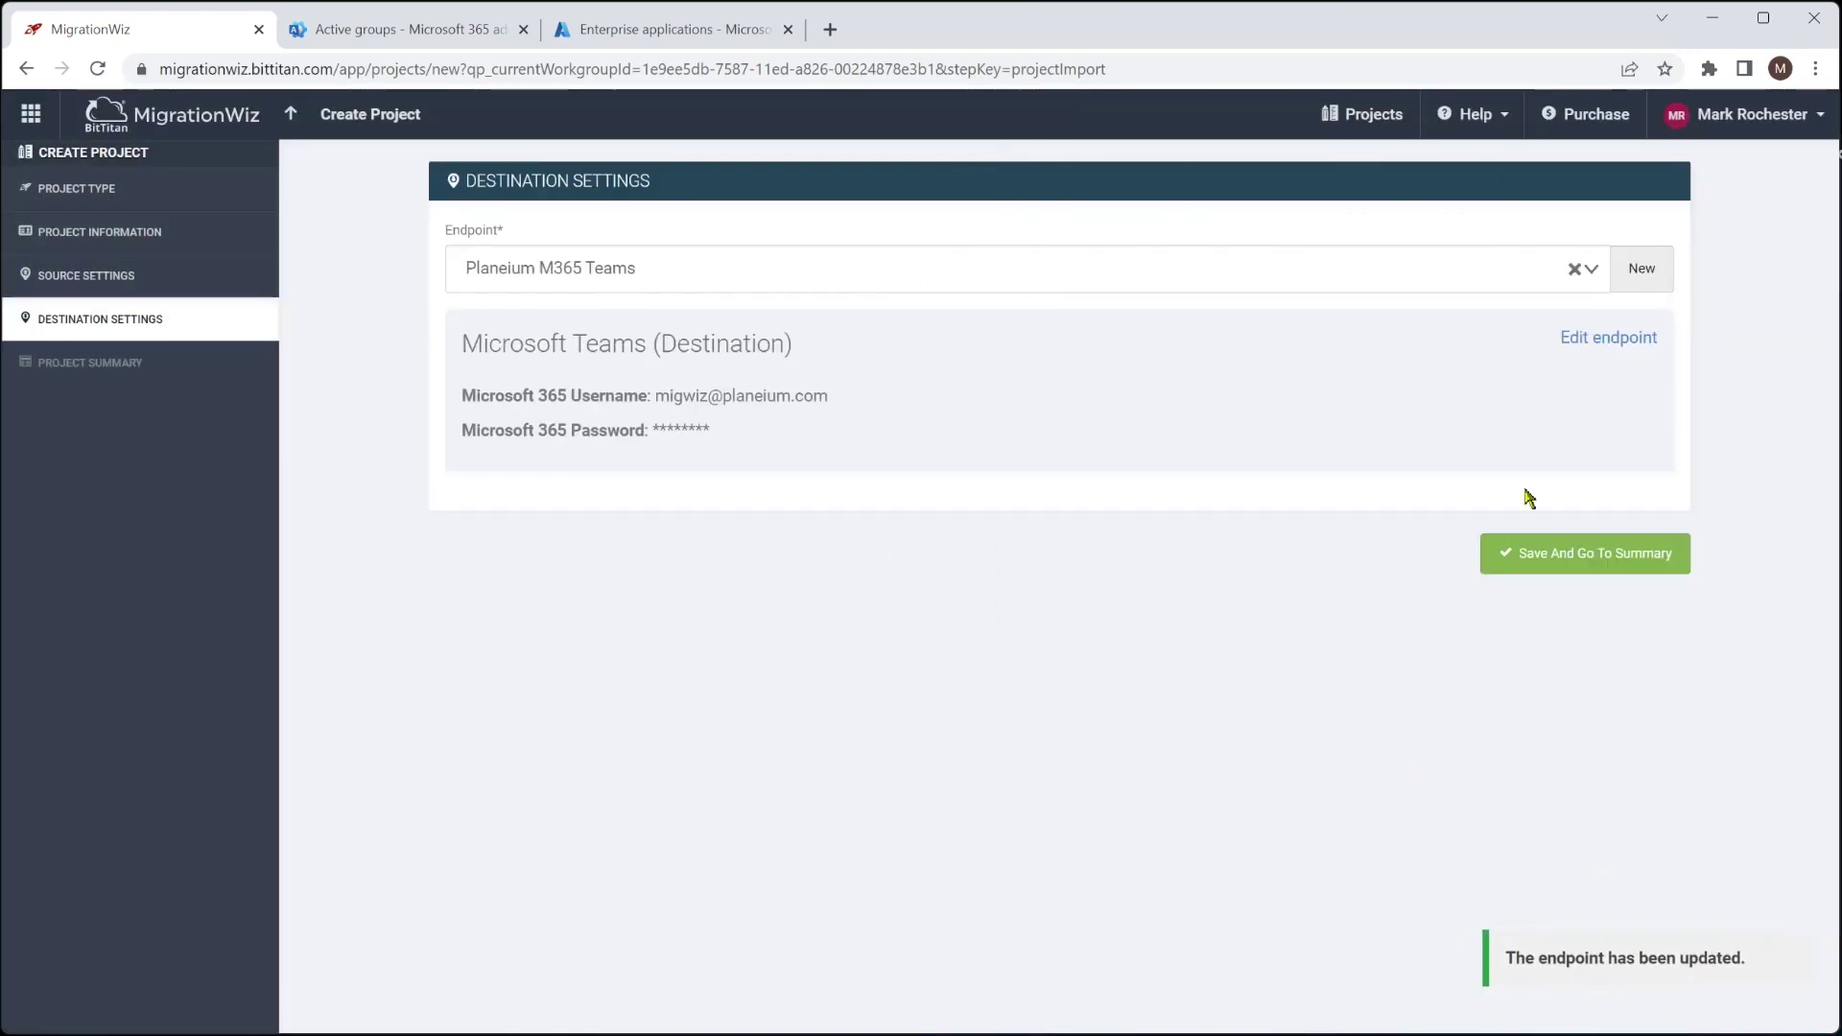
Save the Zeotrobe Teams project from its Project Summary page
click(1582, 564)
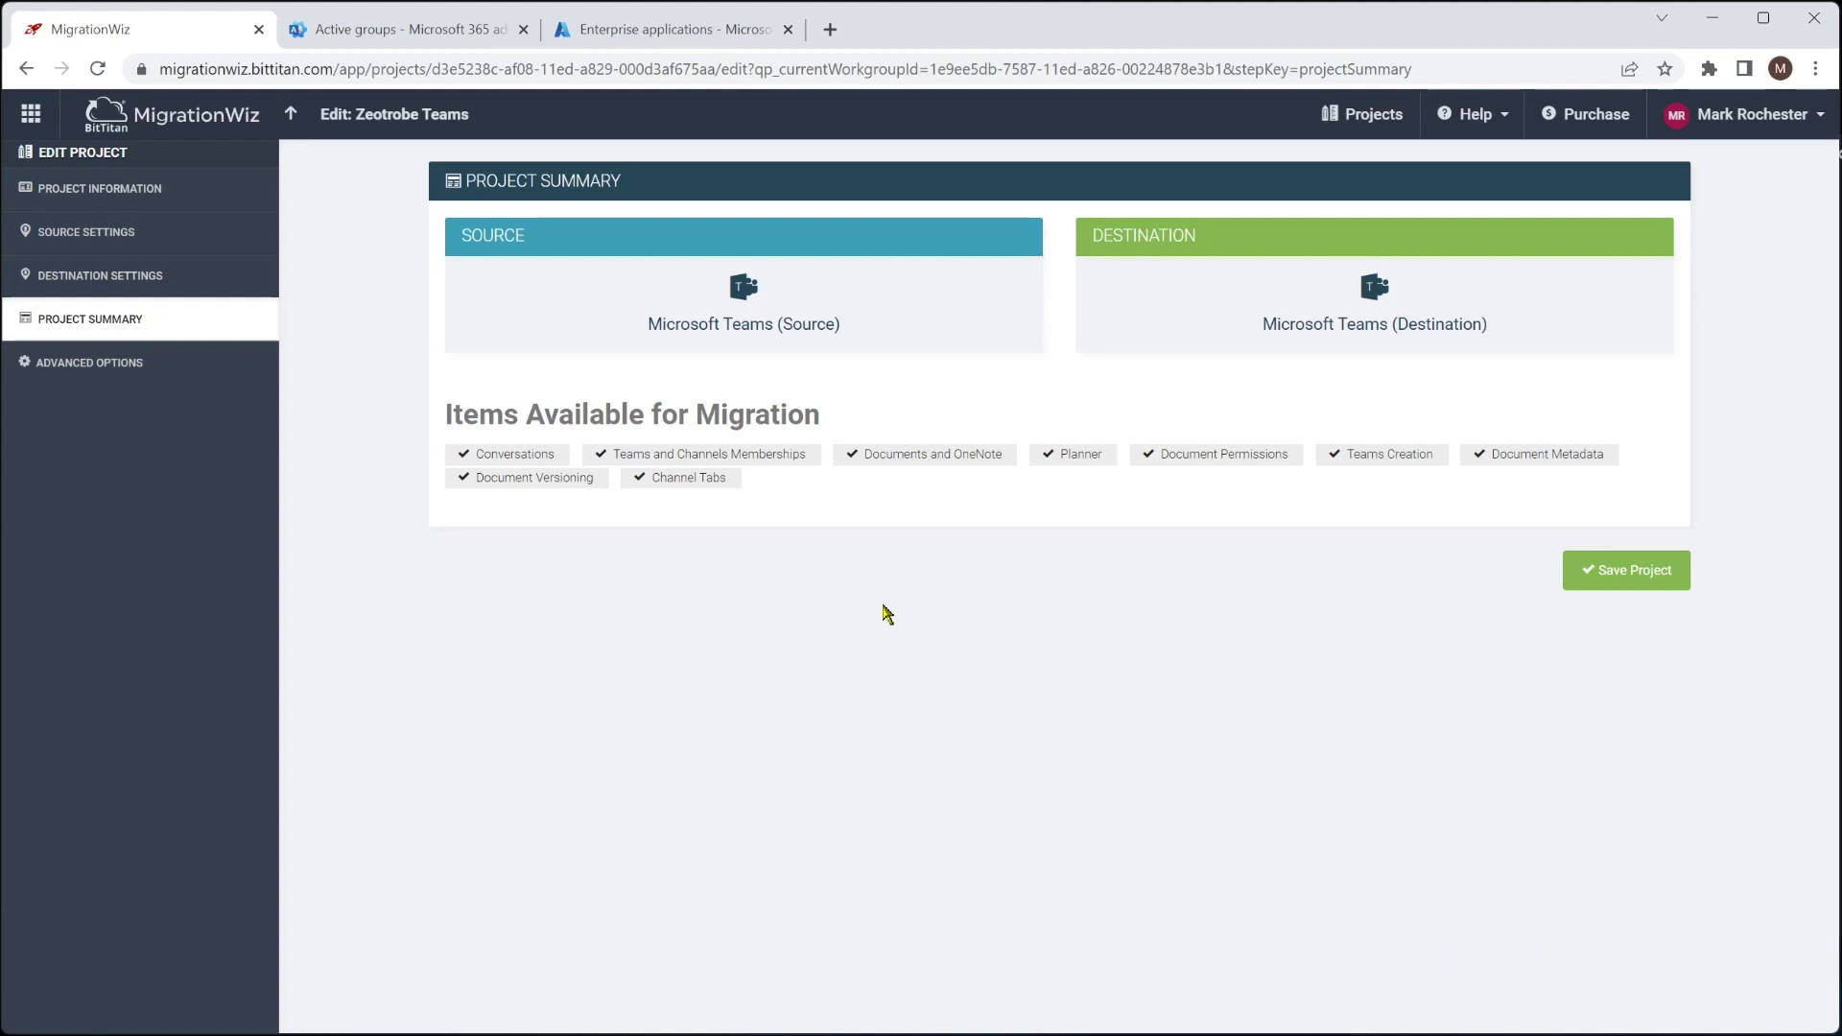
click(1630, 575)
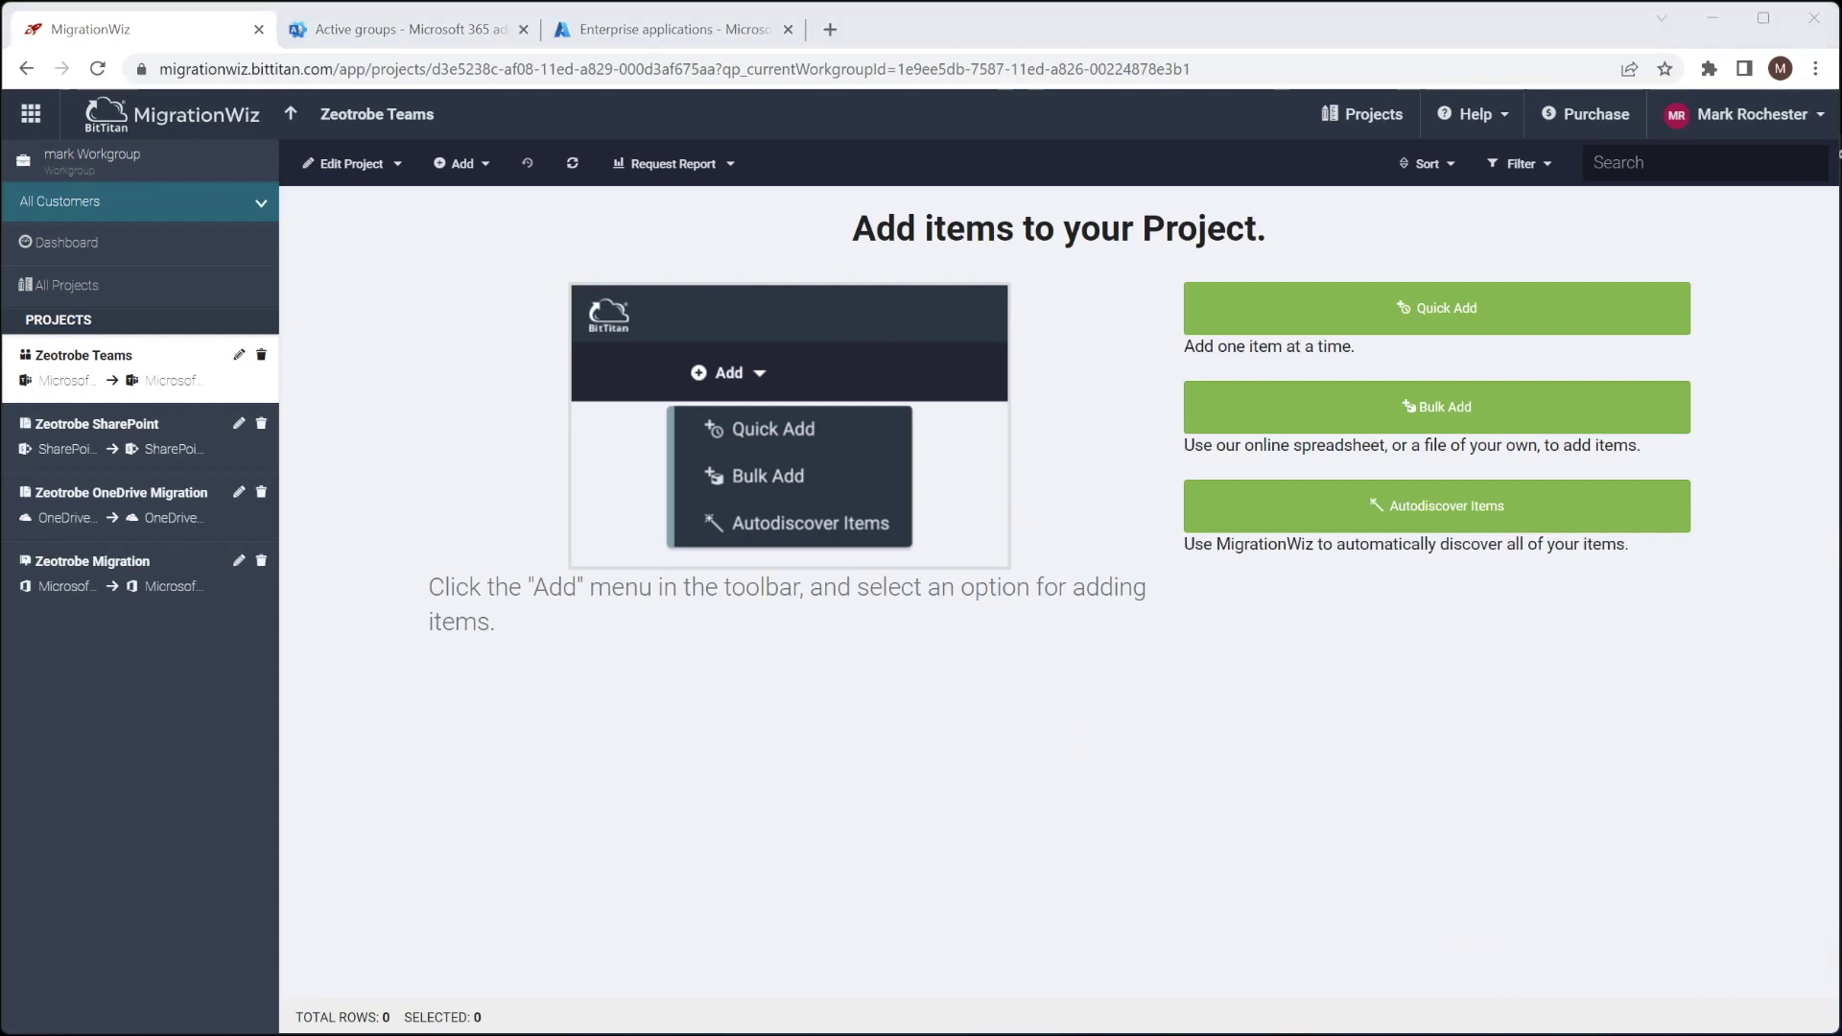
click(1325, 510)
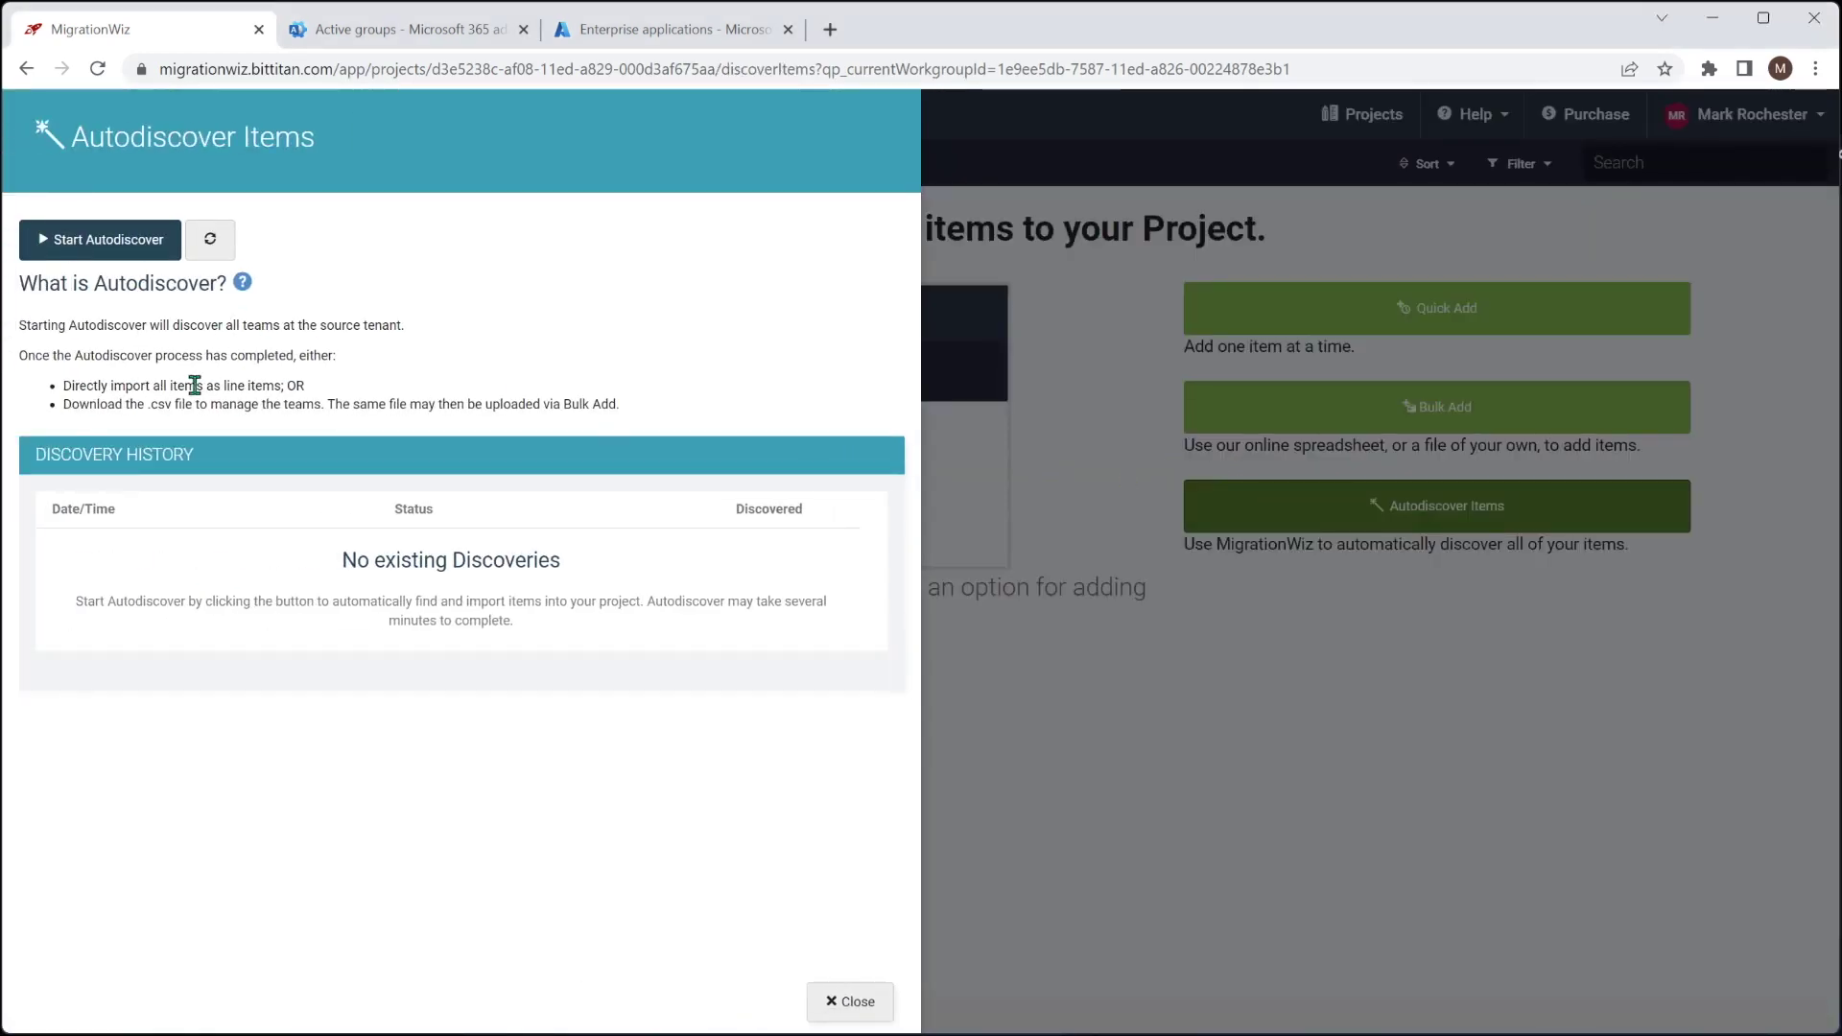
Run Autodiscover and import the discovered Distribution team as a project item
click(76, 240)
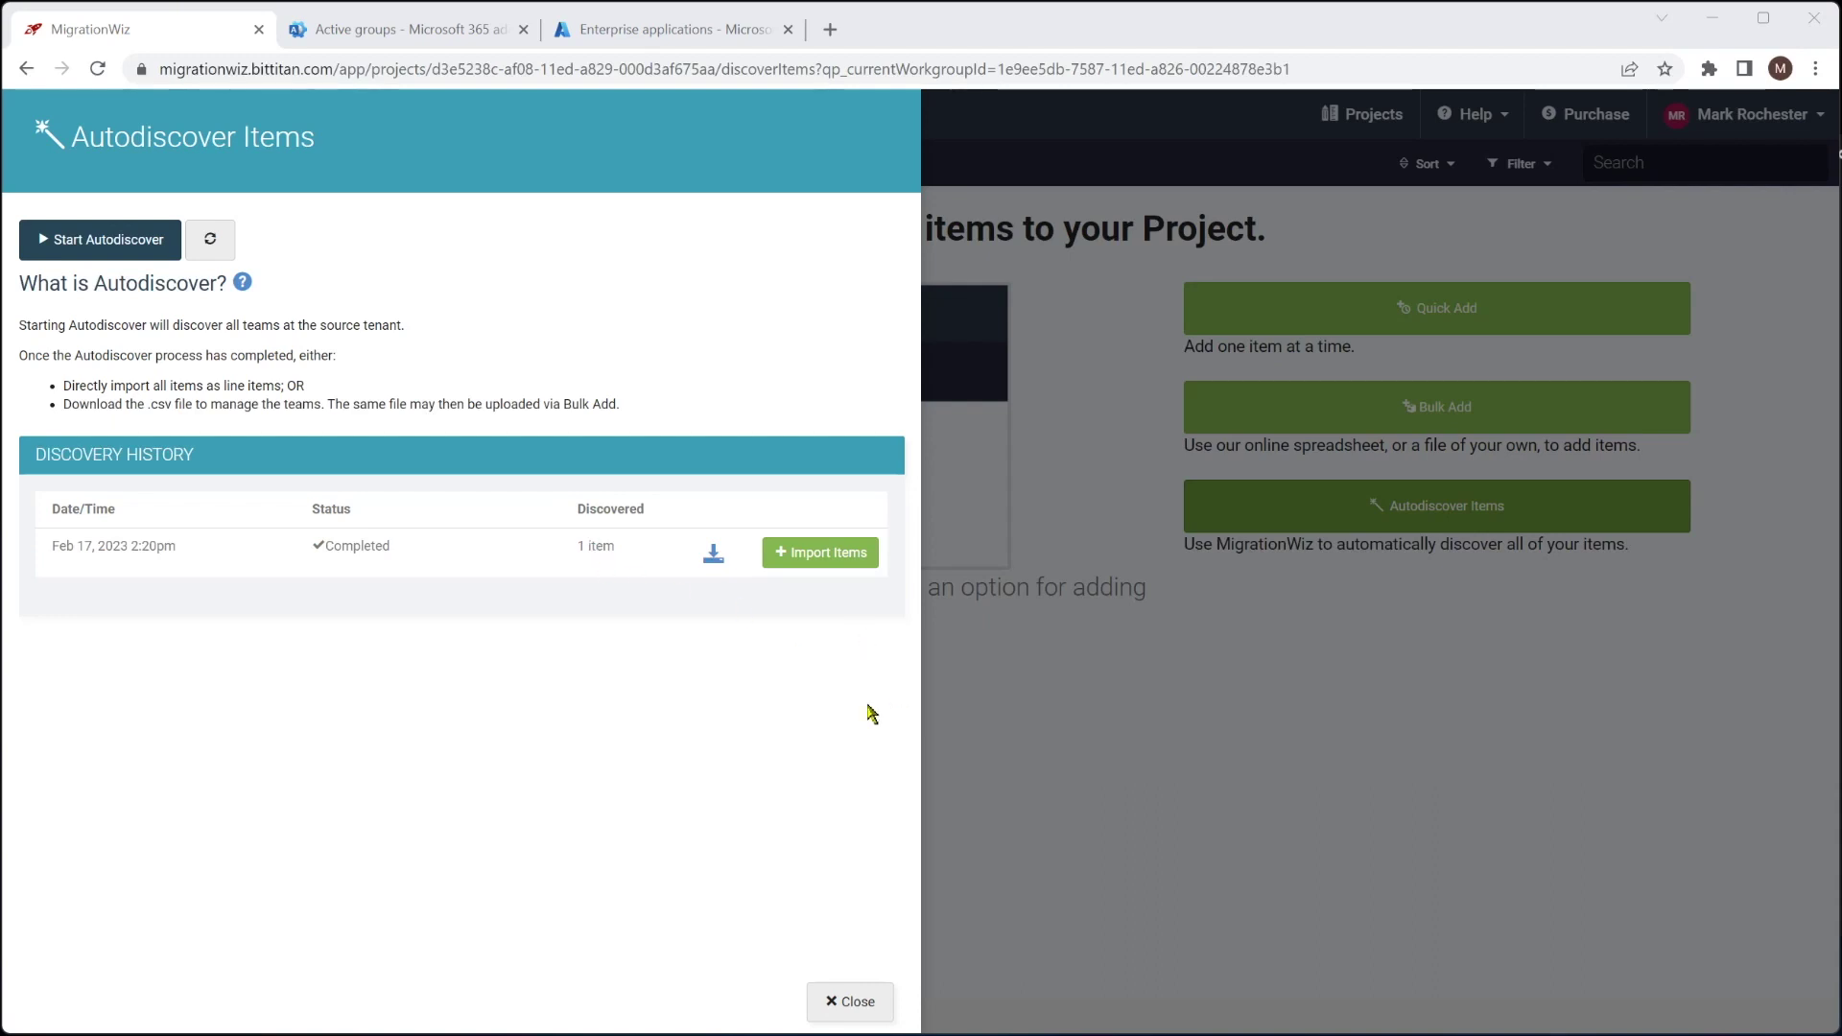
click(827, 556)
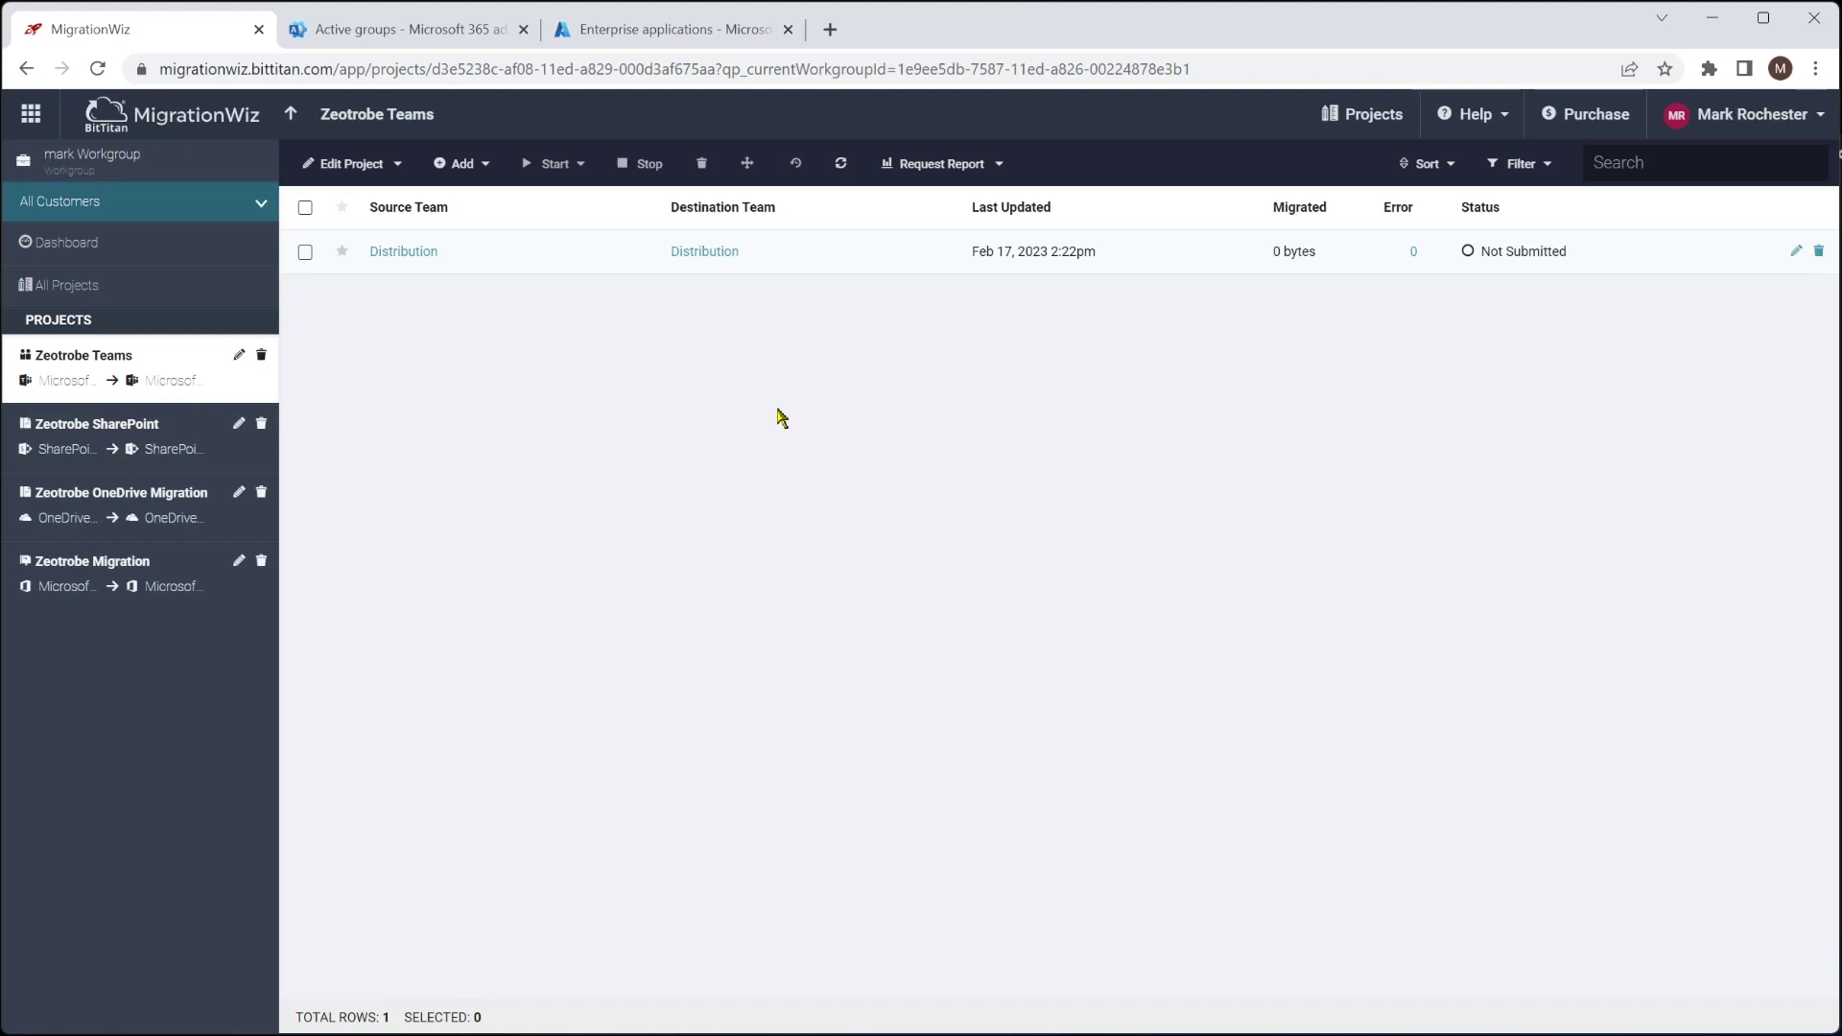
click(306, 254)
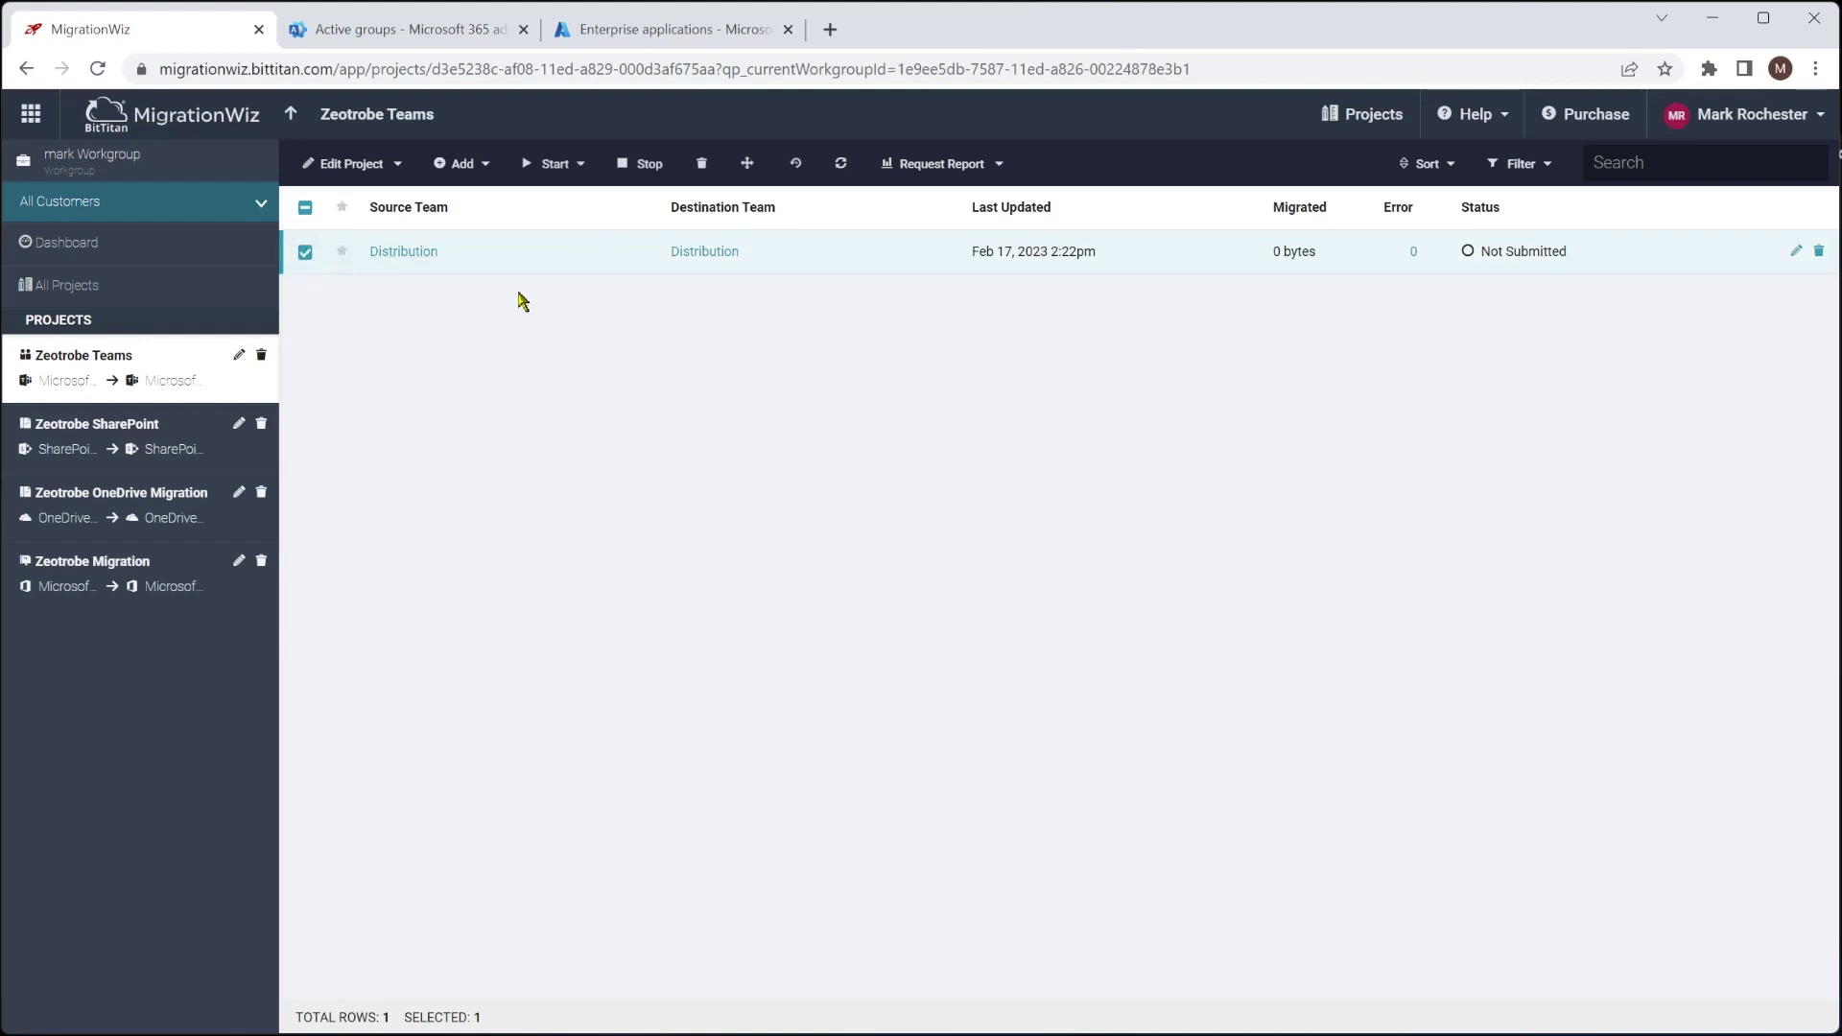
Run a credentials-only verification on the Distribution item until it completes, then open the item for editing
click(561, 164)
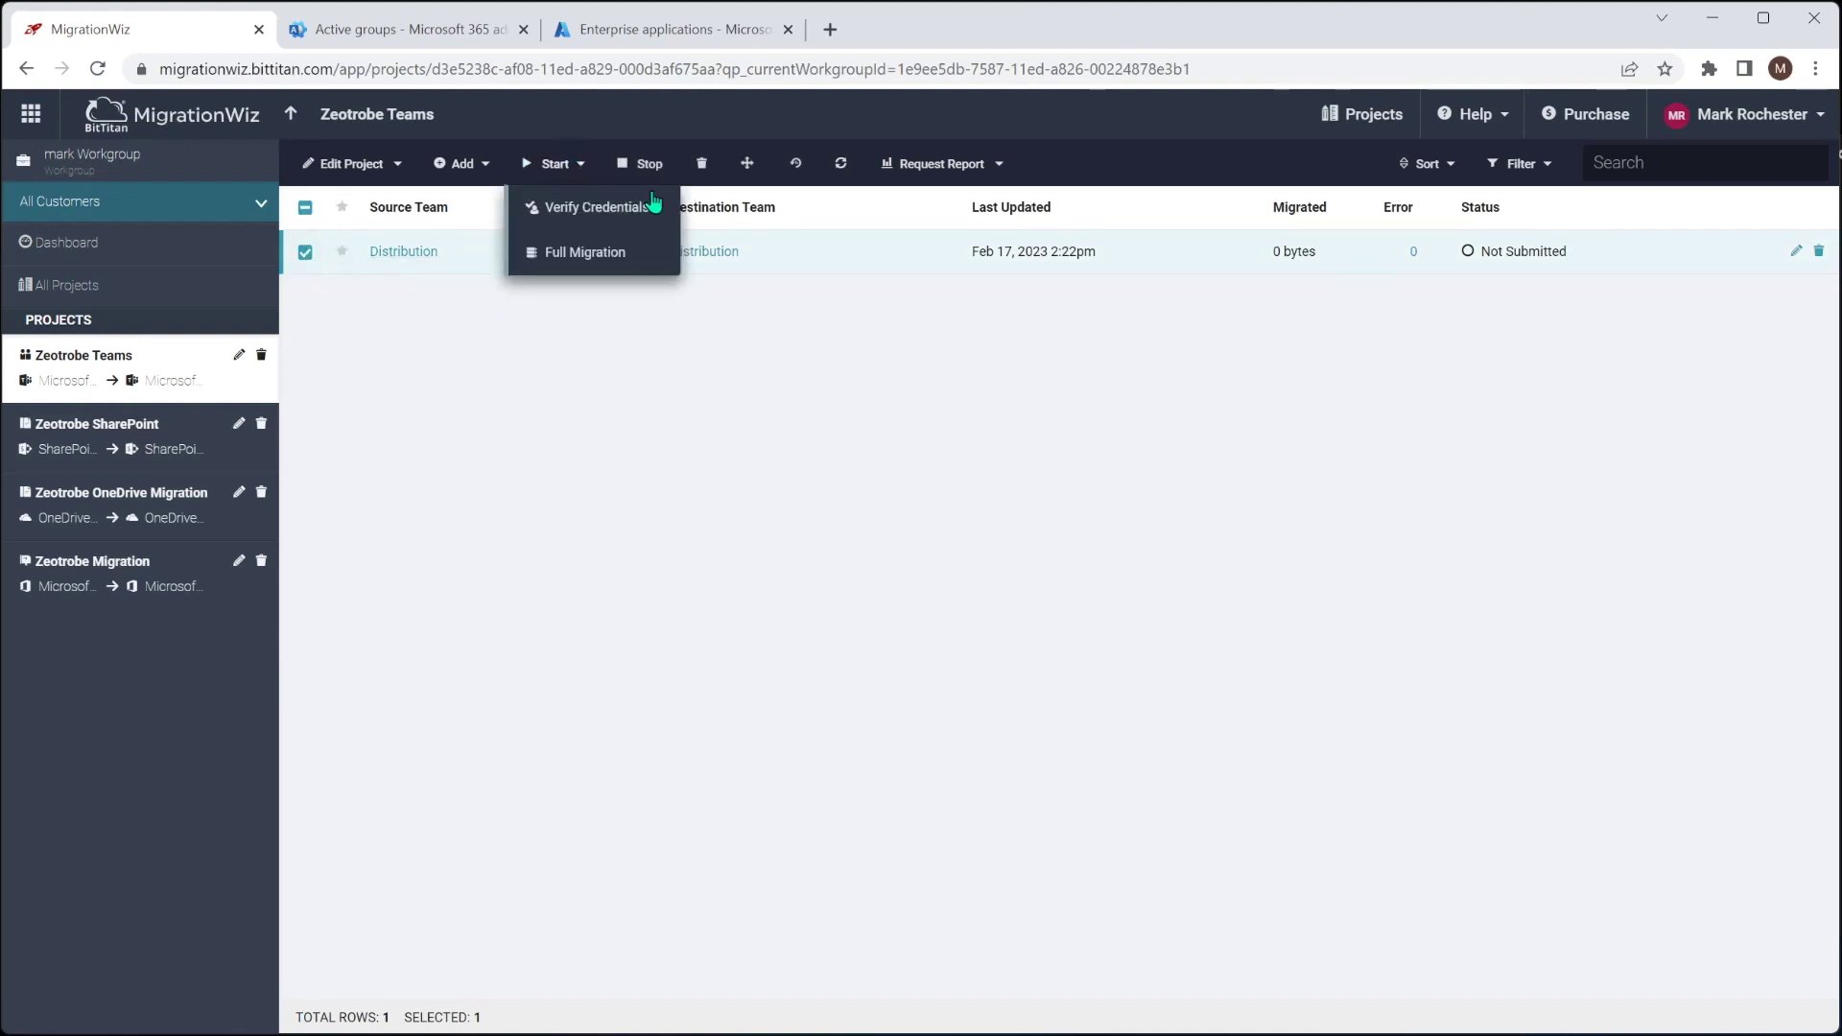
click(586, 208)
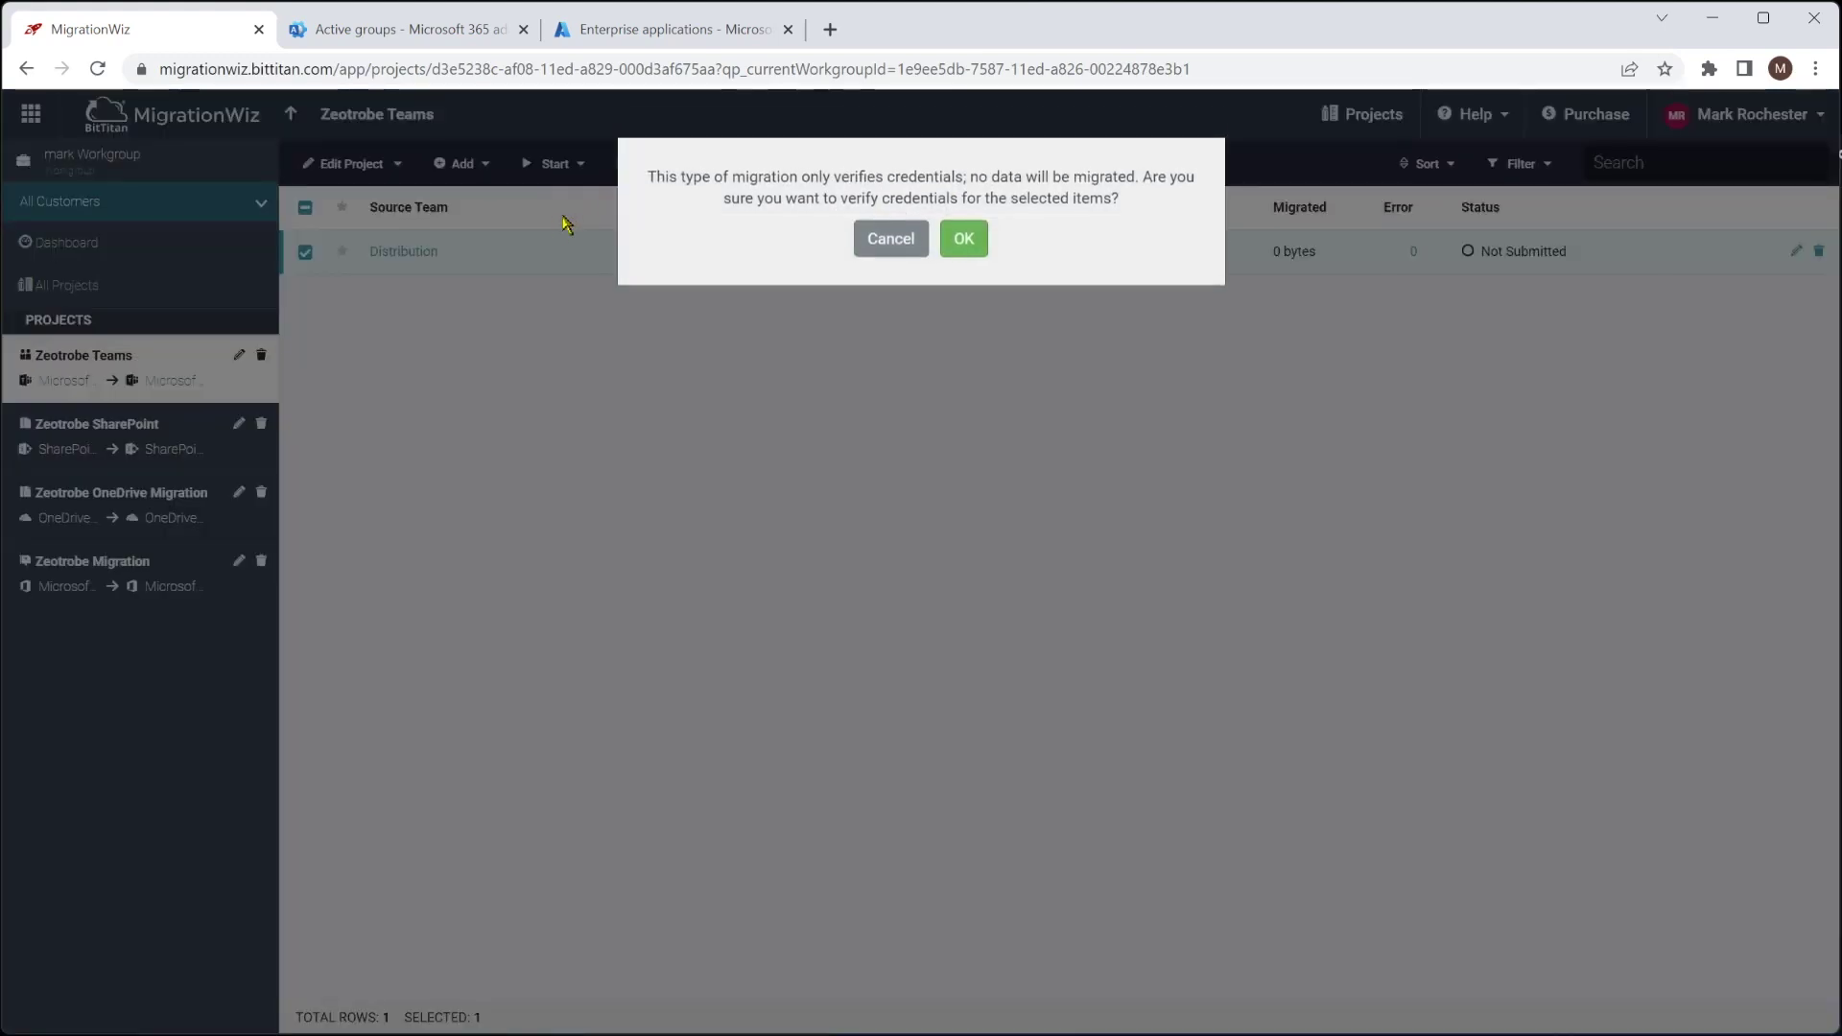
click(960, 229)
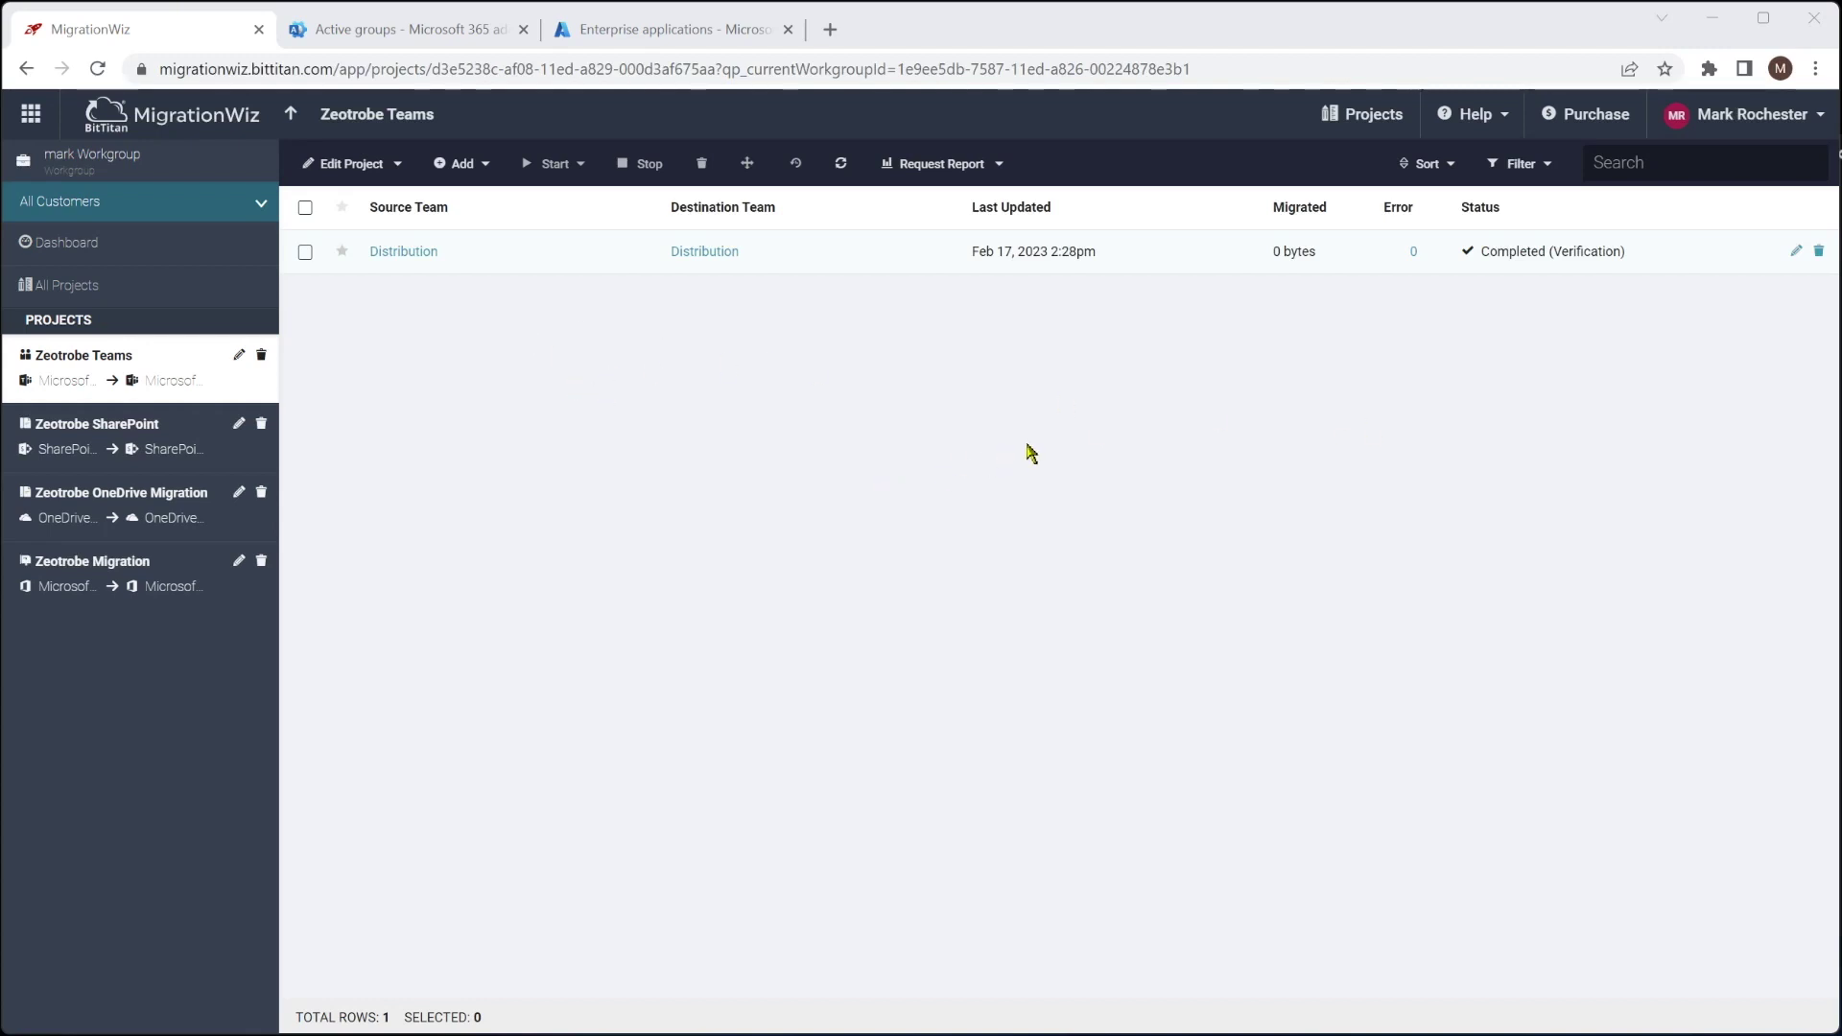
click(1796, 254)
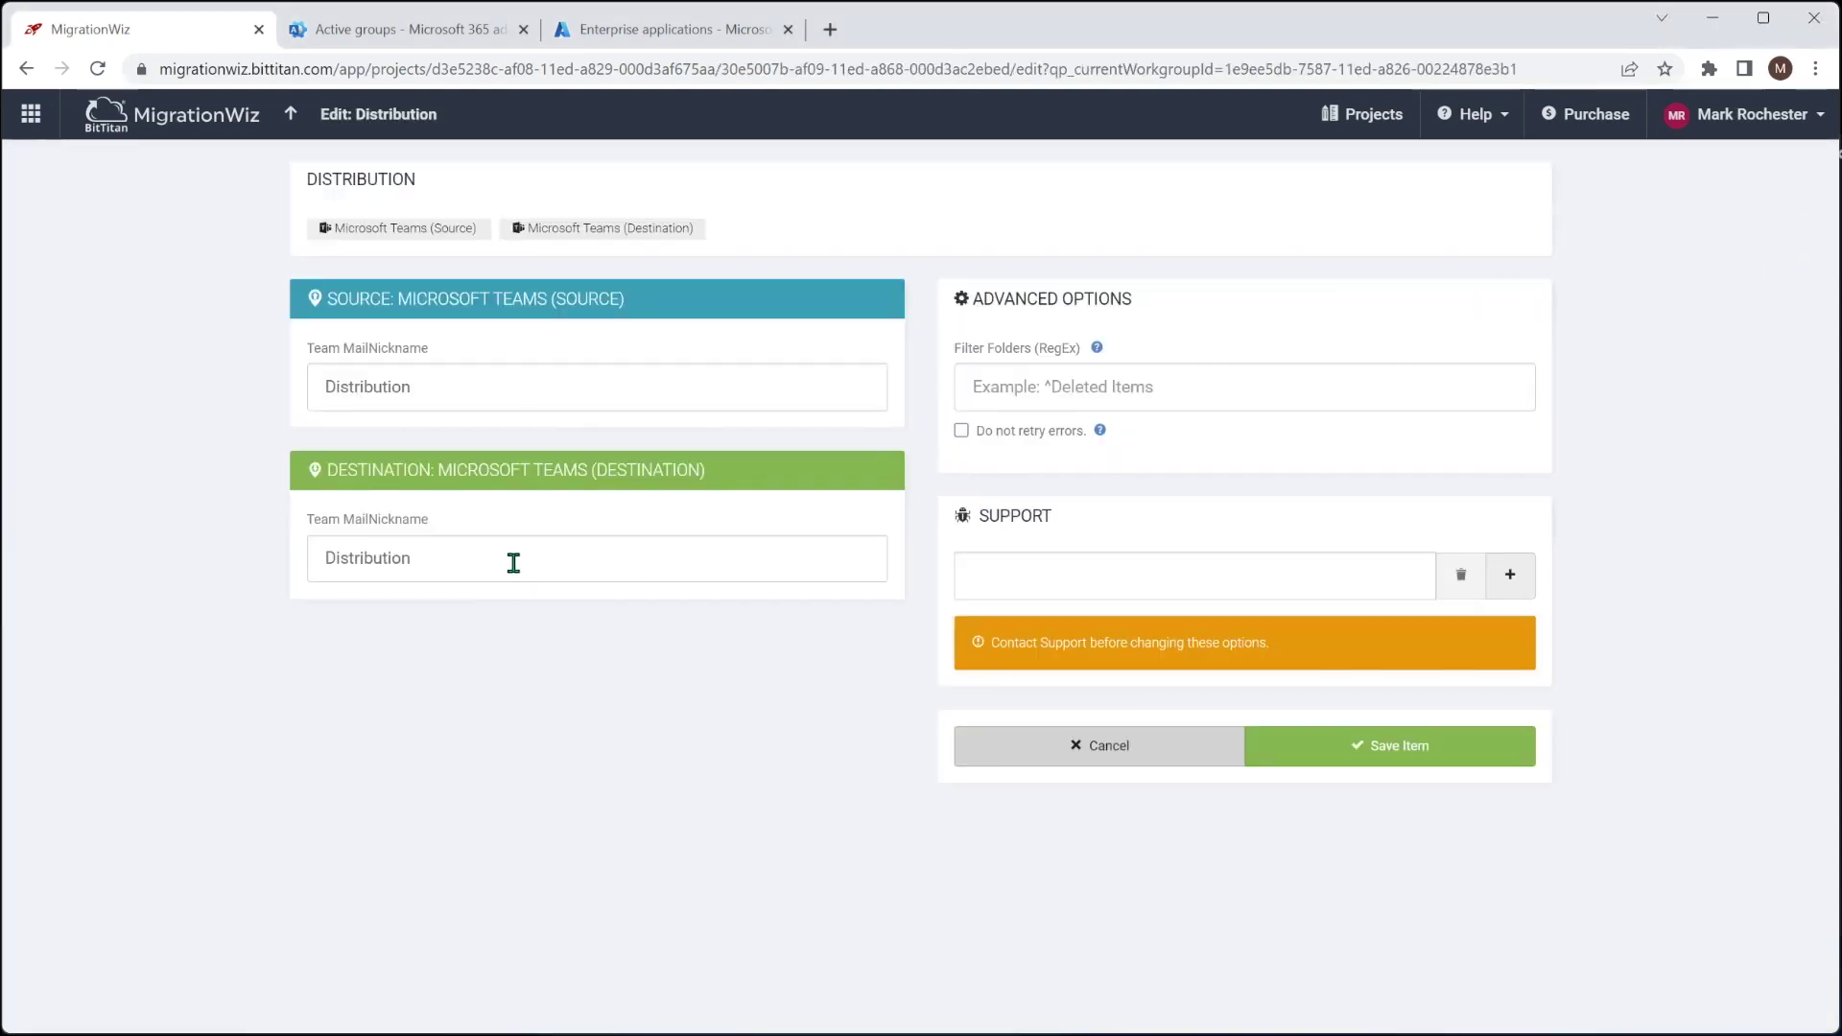
Change the destination Team MailNickname to DistributionTeam and save the item
click(514, 562)
text(Team)
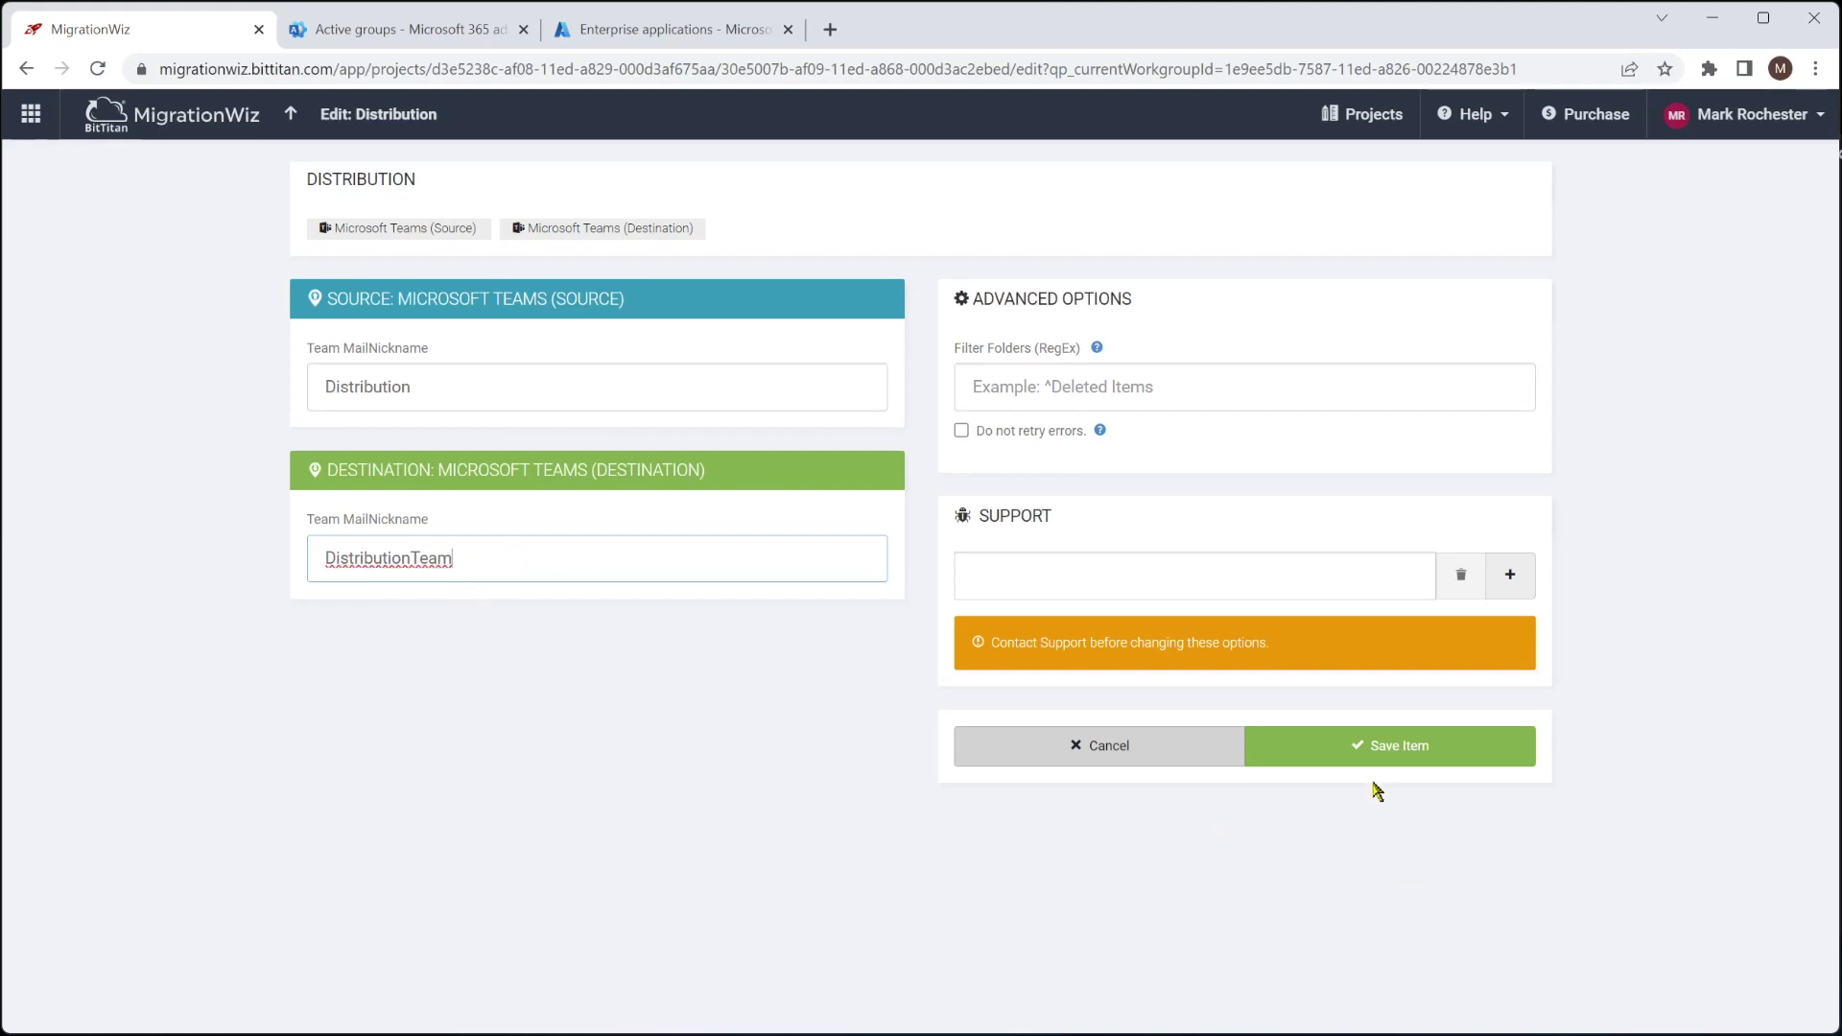
click(1382, 747)
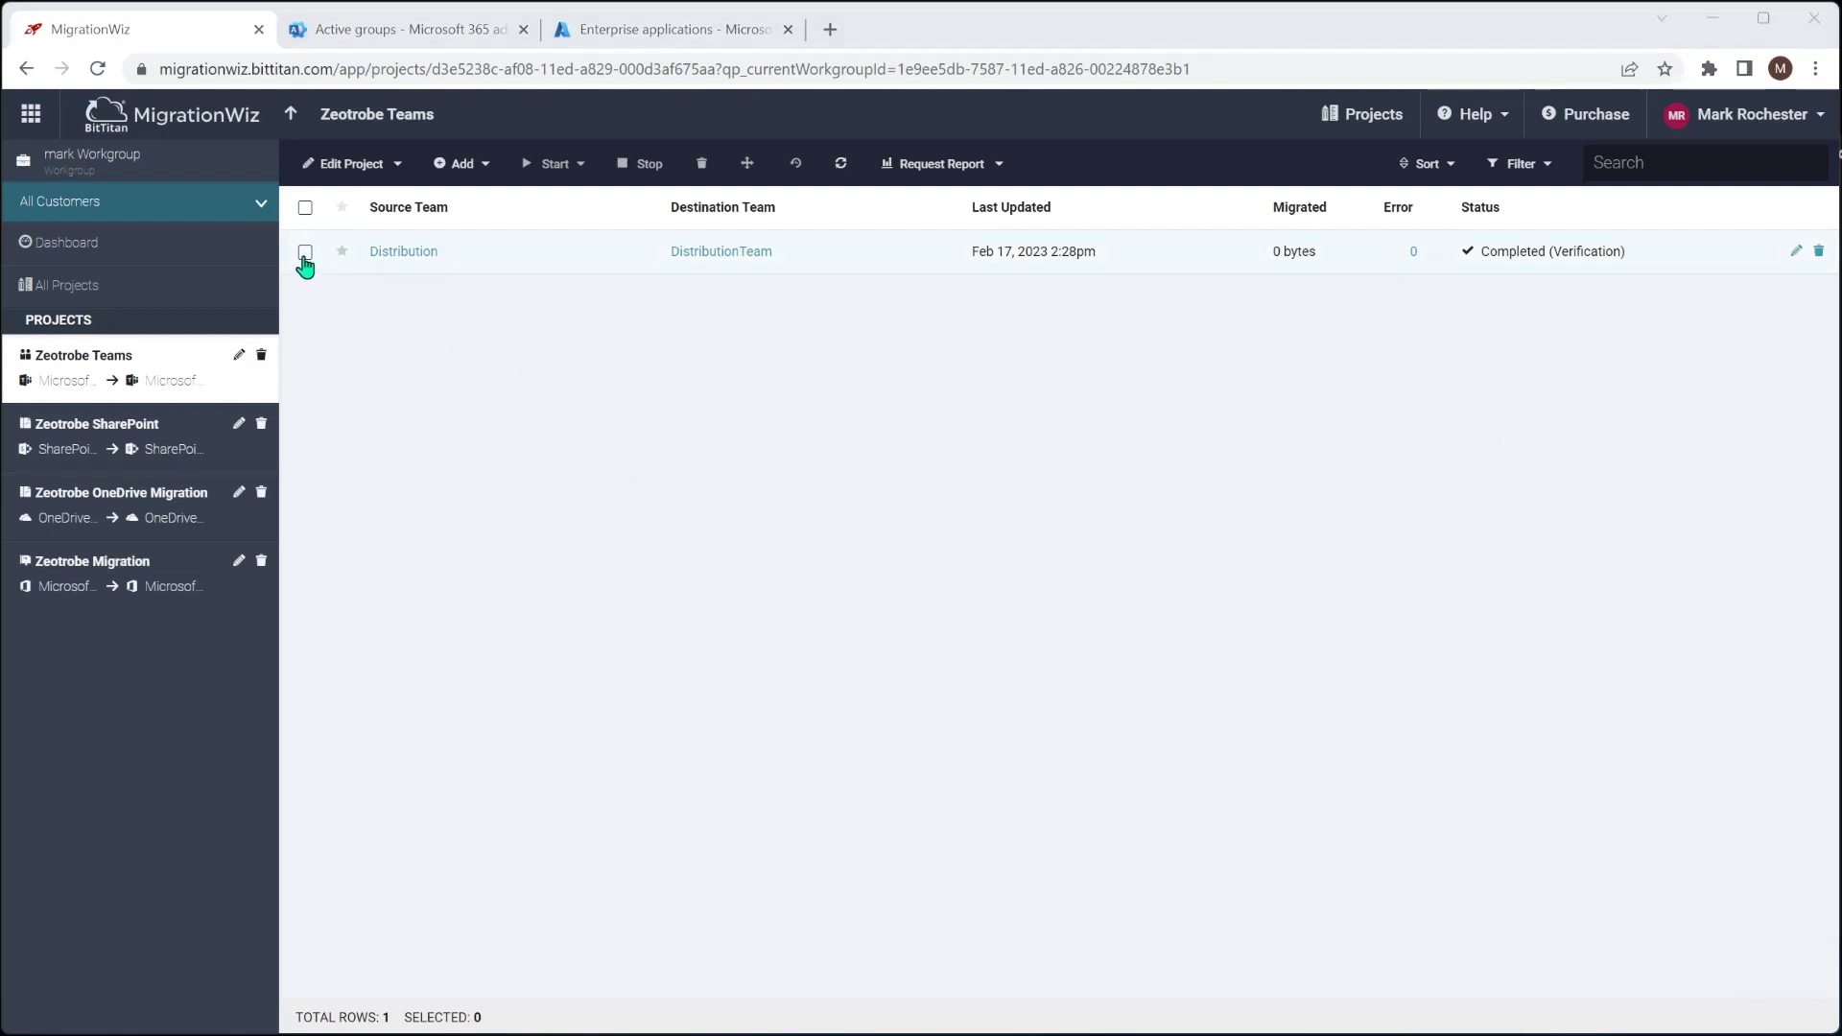
click(305, 253)
Submit a full migration of Setting up Teams > Teams Creation for the Distribution item
click(557, 165)
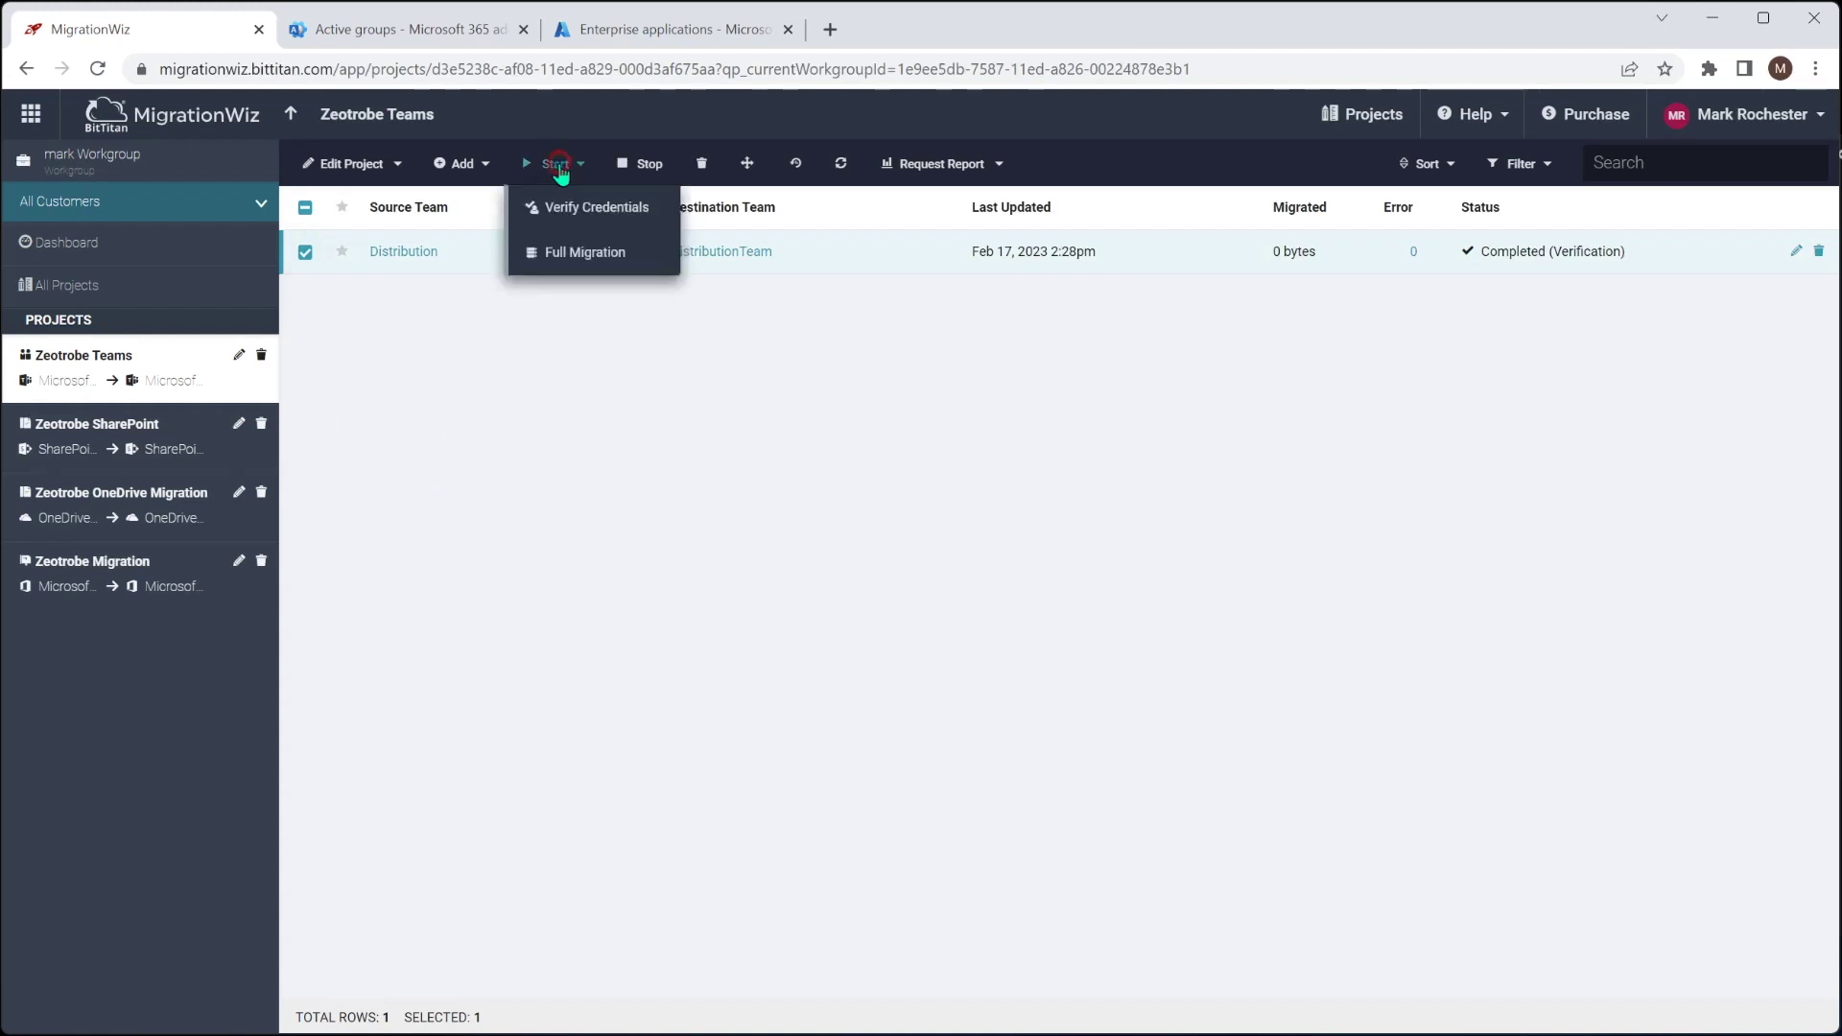
click(587, 253)
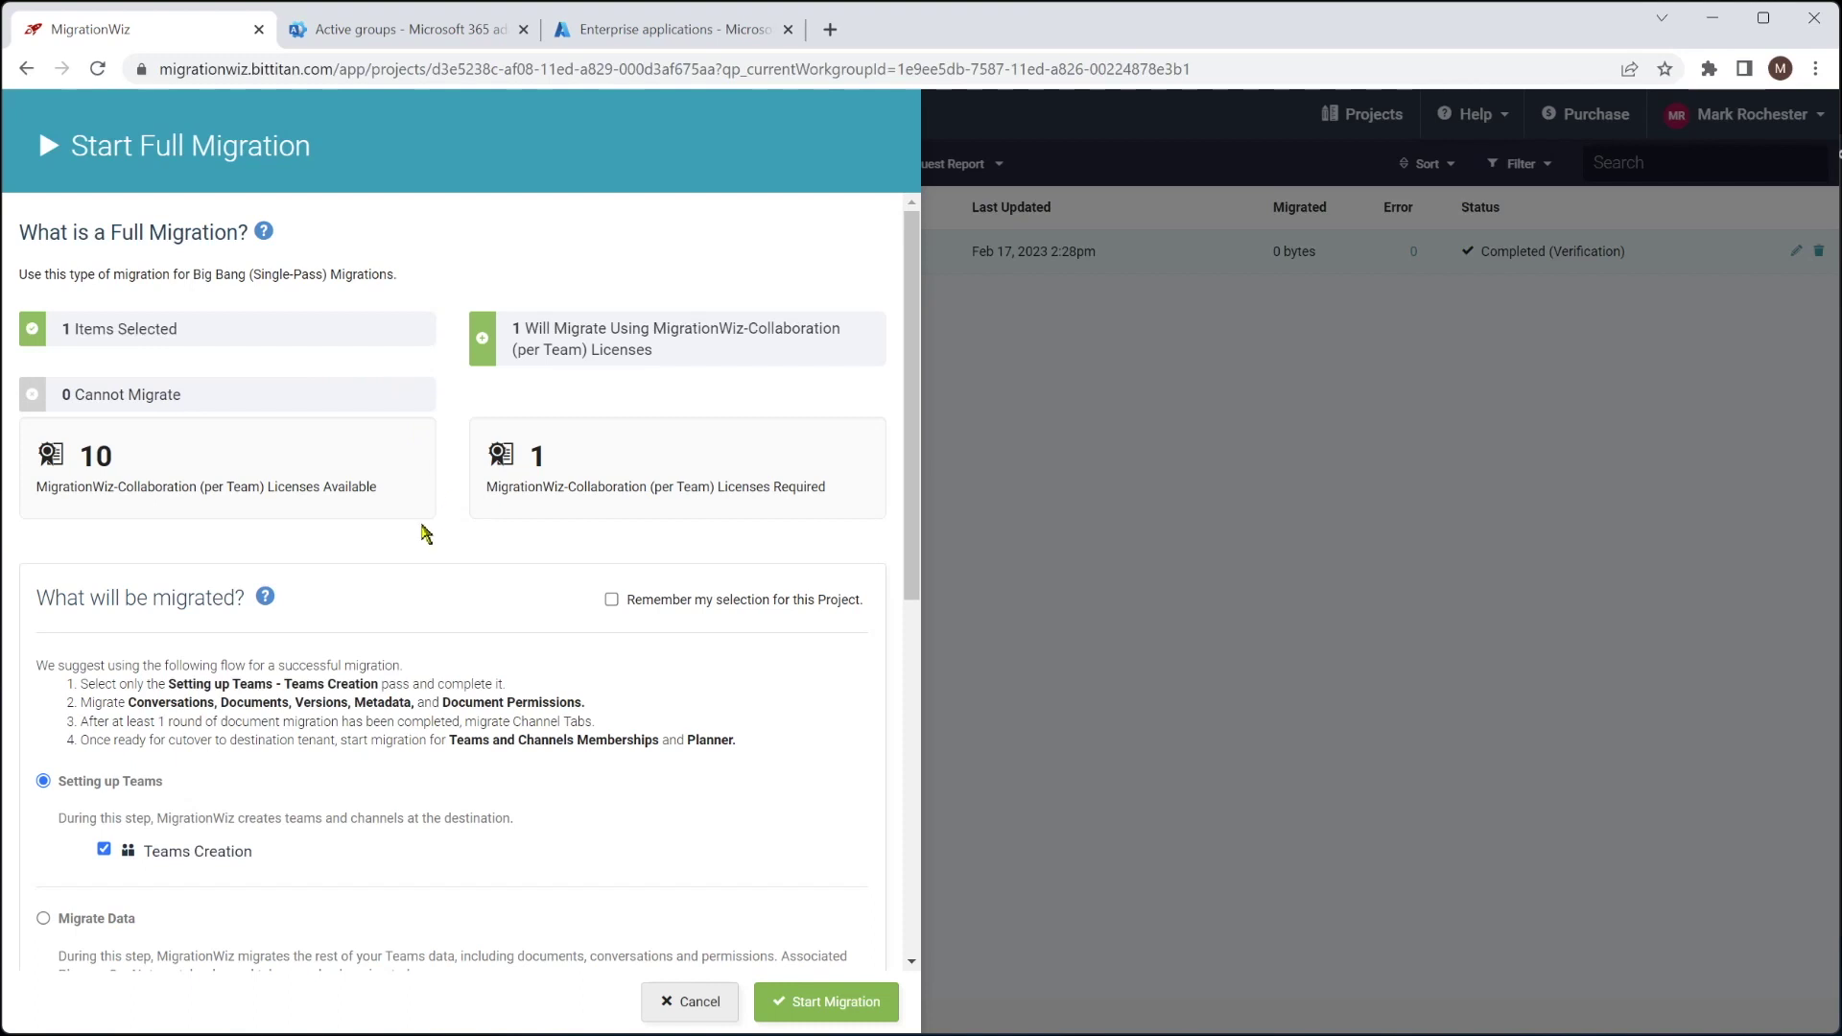
scroll(425, 542, down, 1)
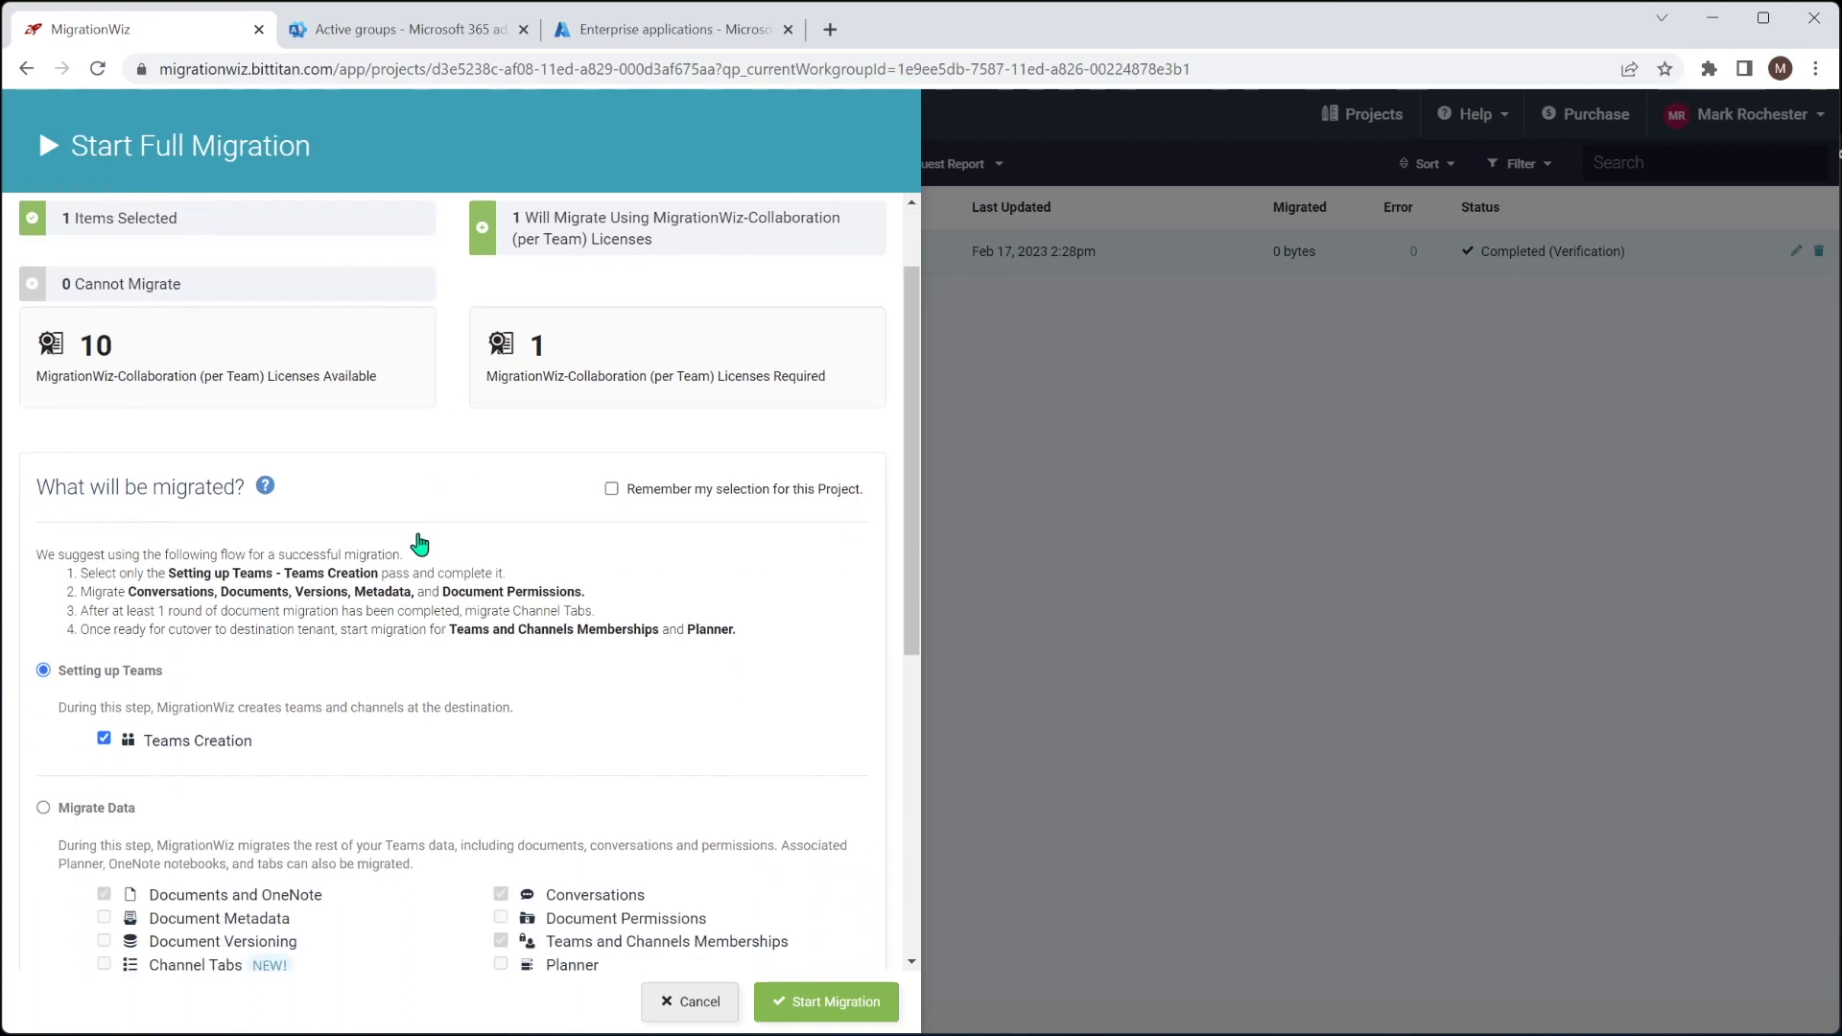
scroll(425, 543, down, 2)
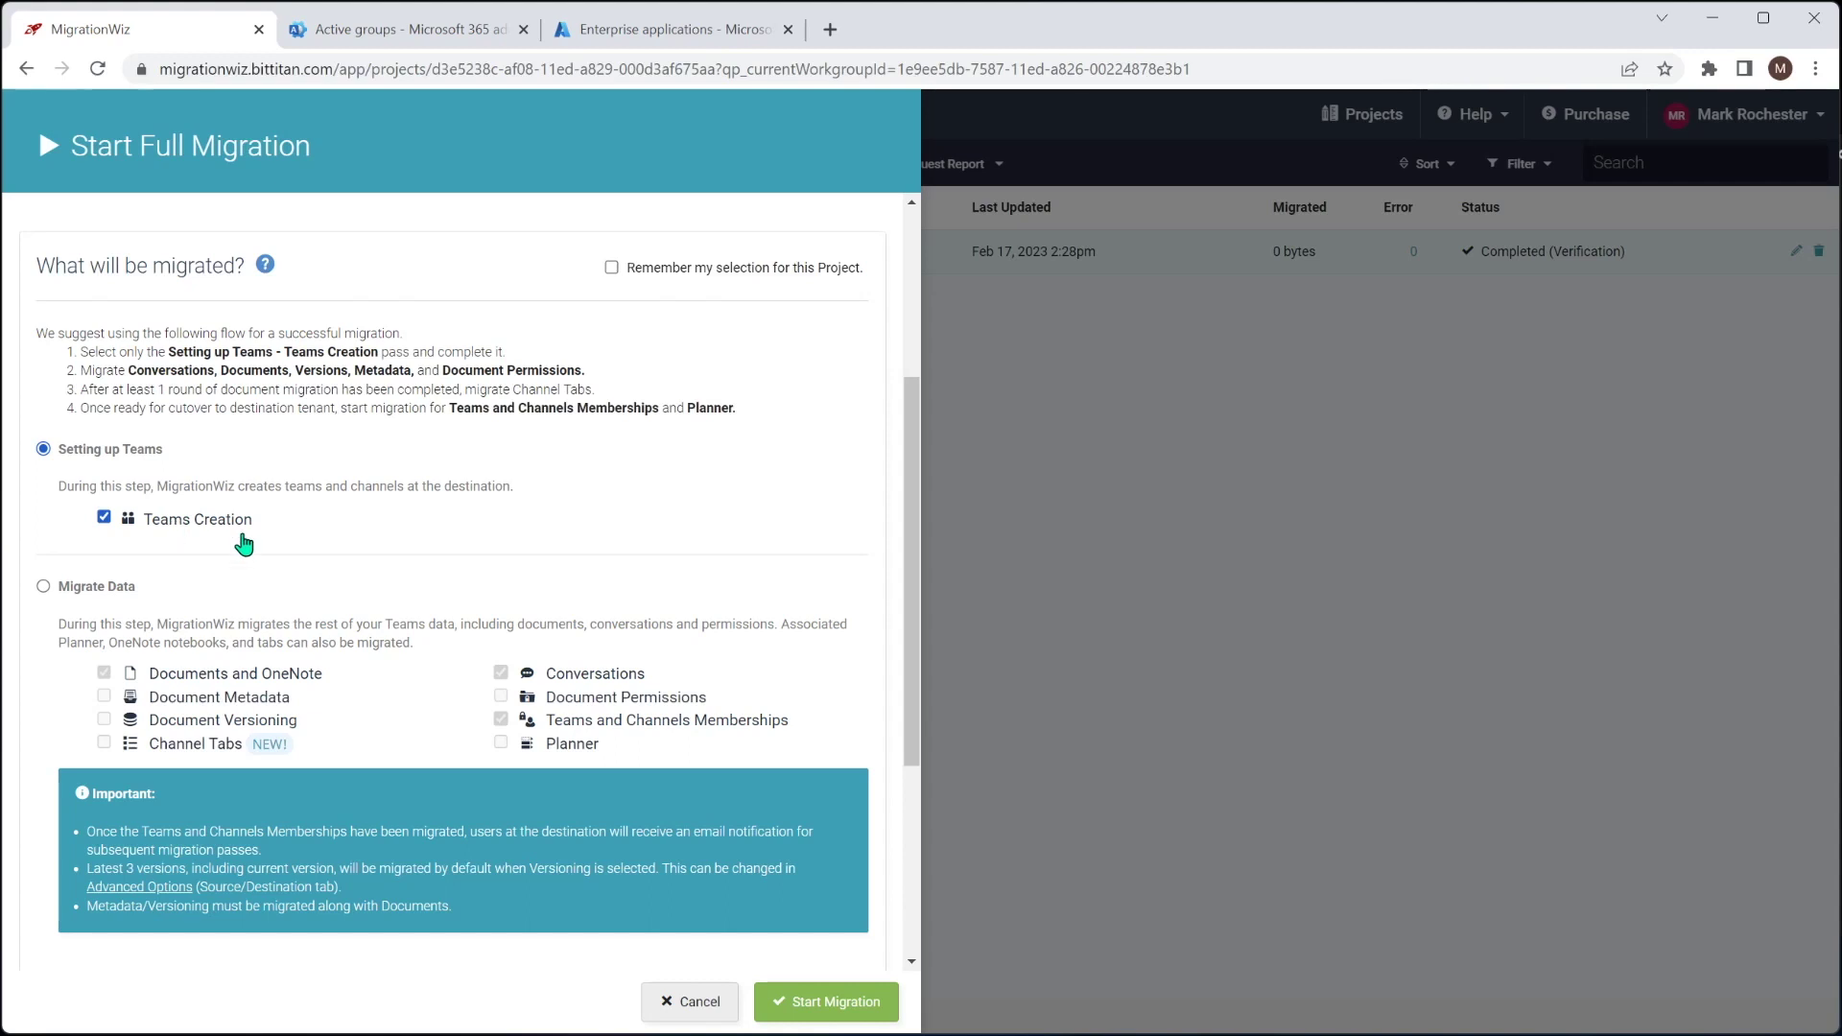
click(854, 1007)
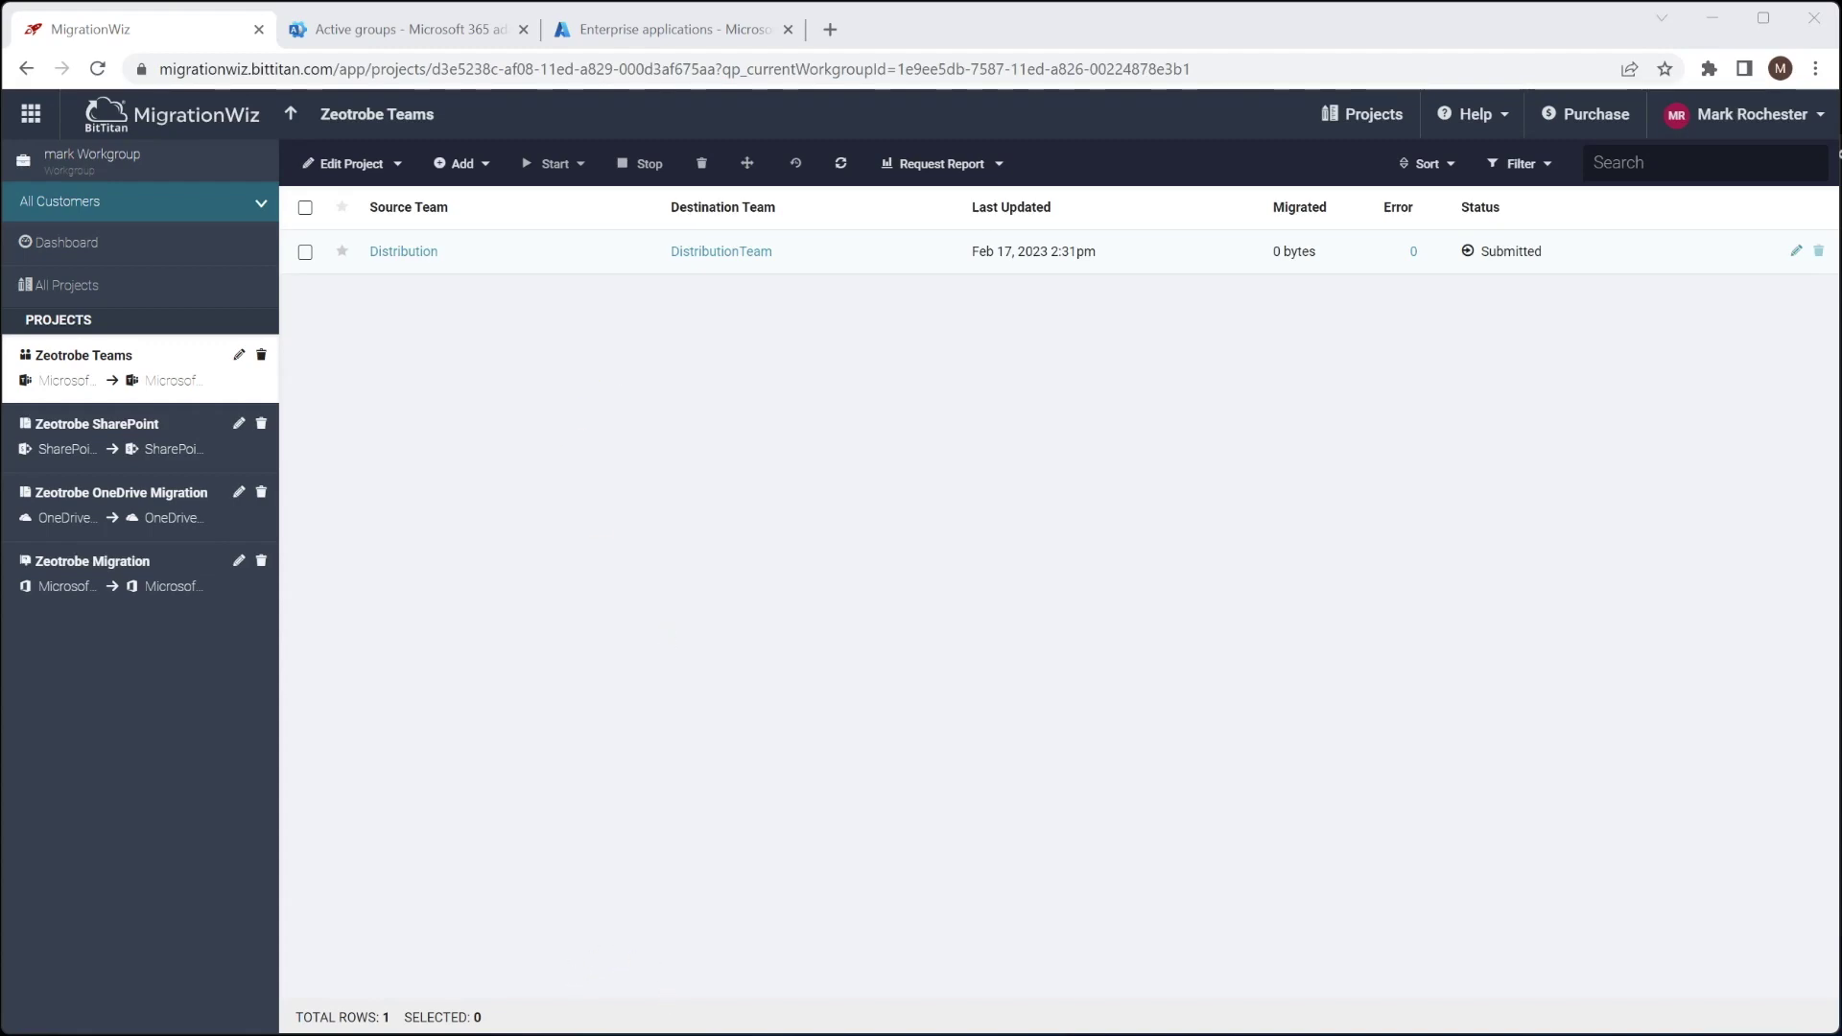
key(alt+Tab)
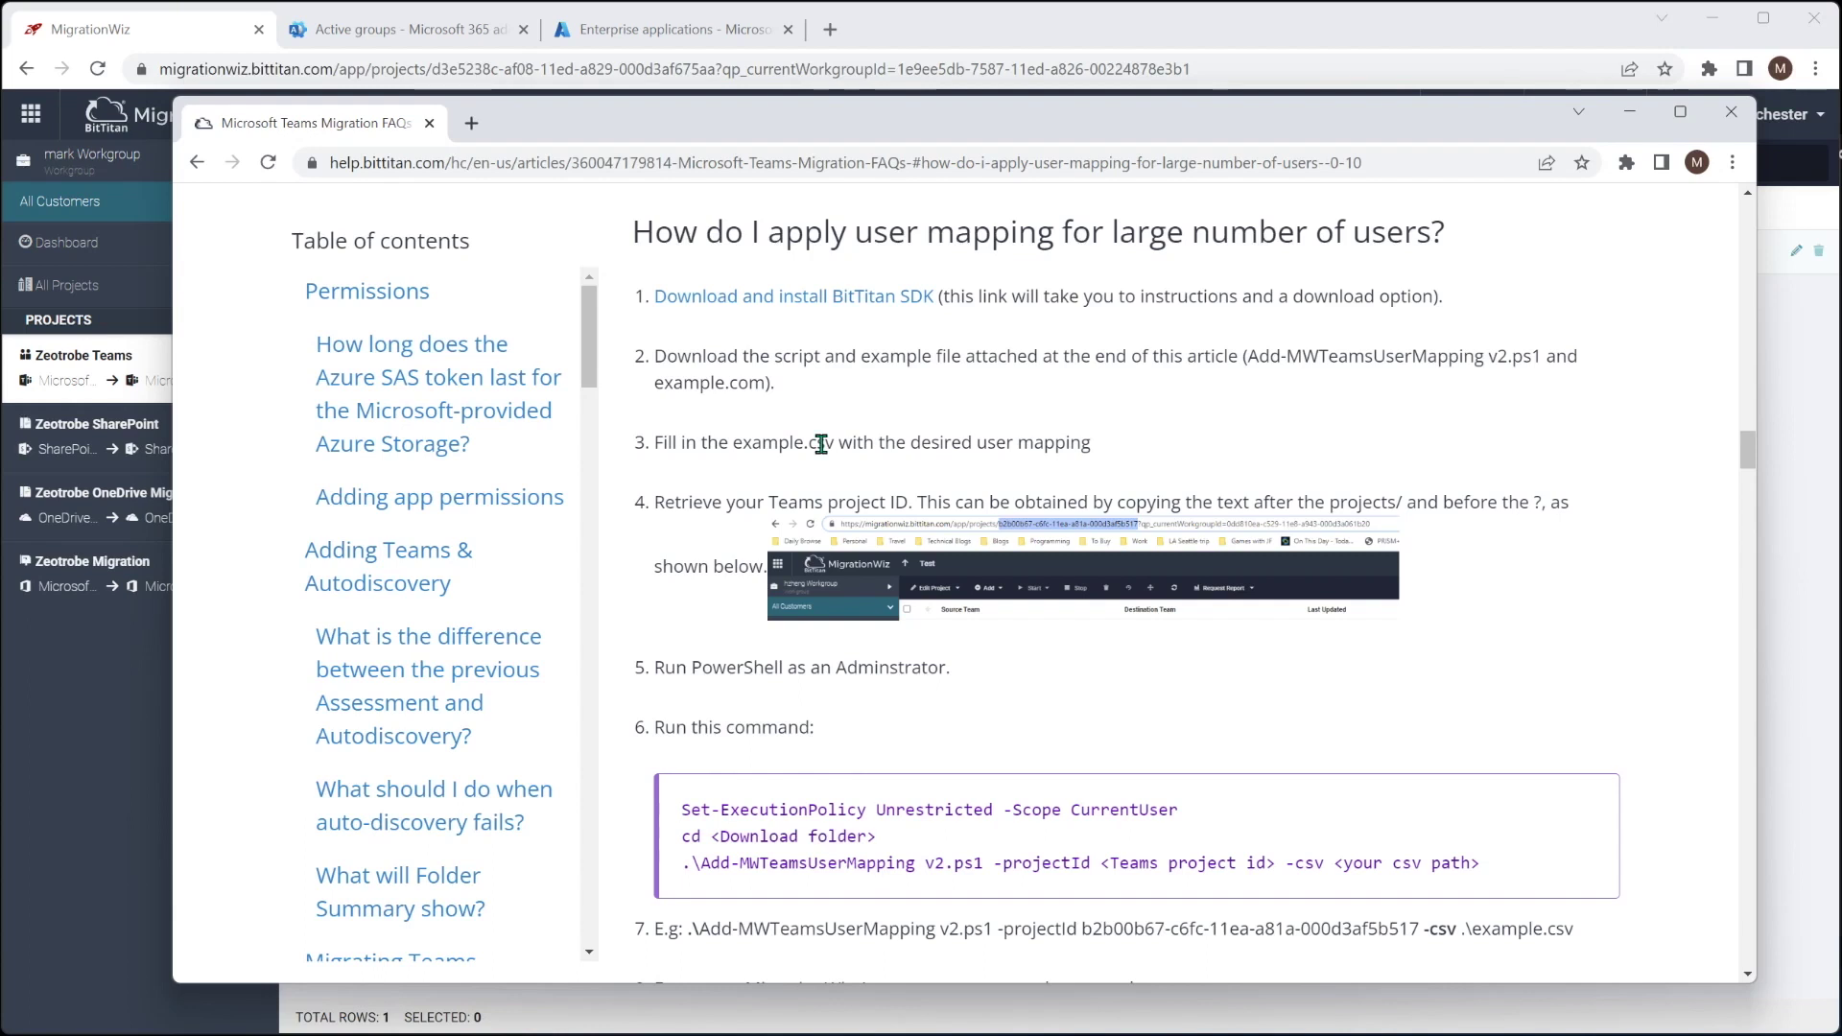
scroll(821, 451, down, 2)
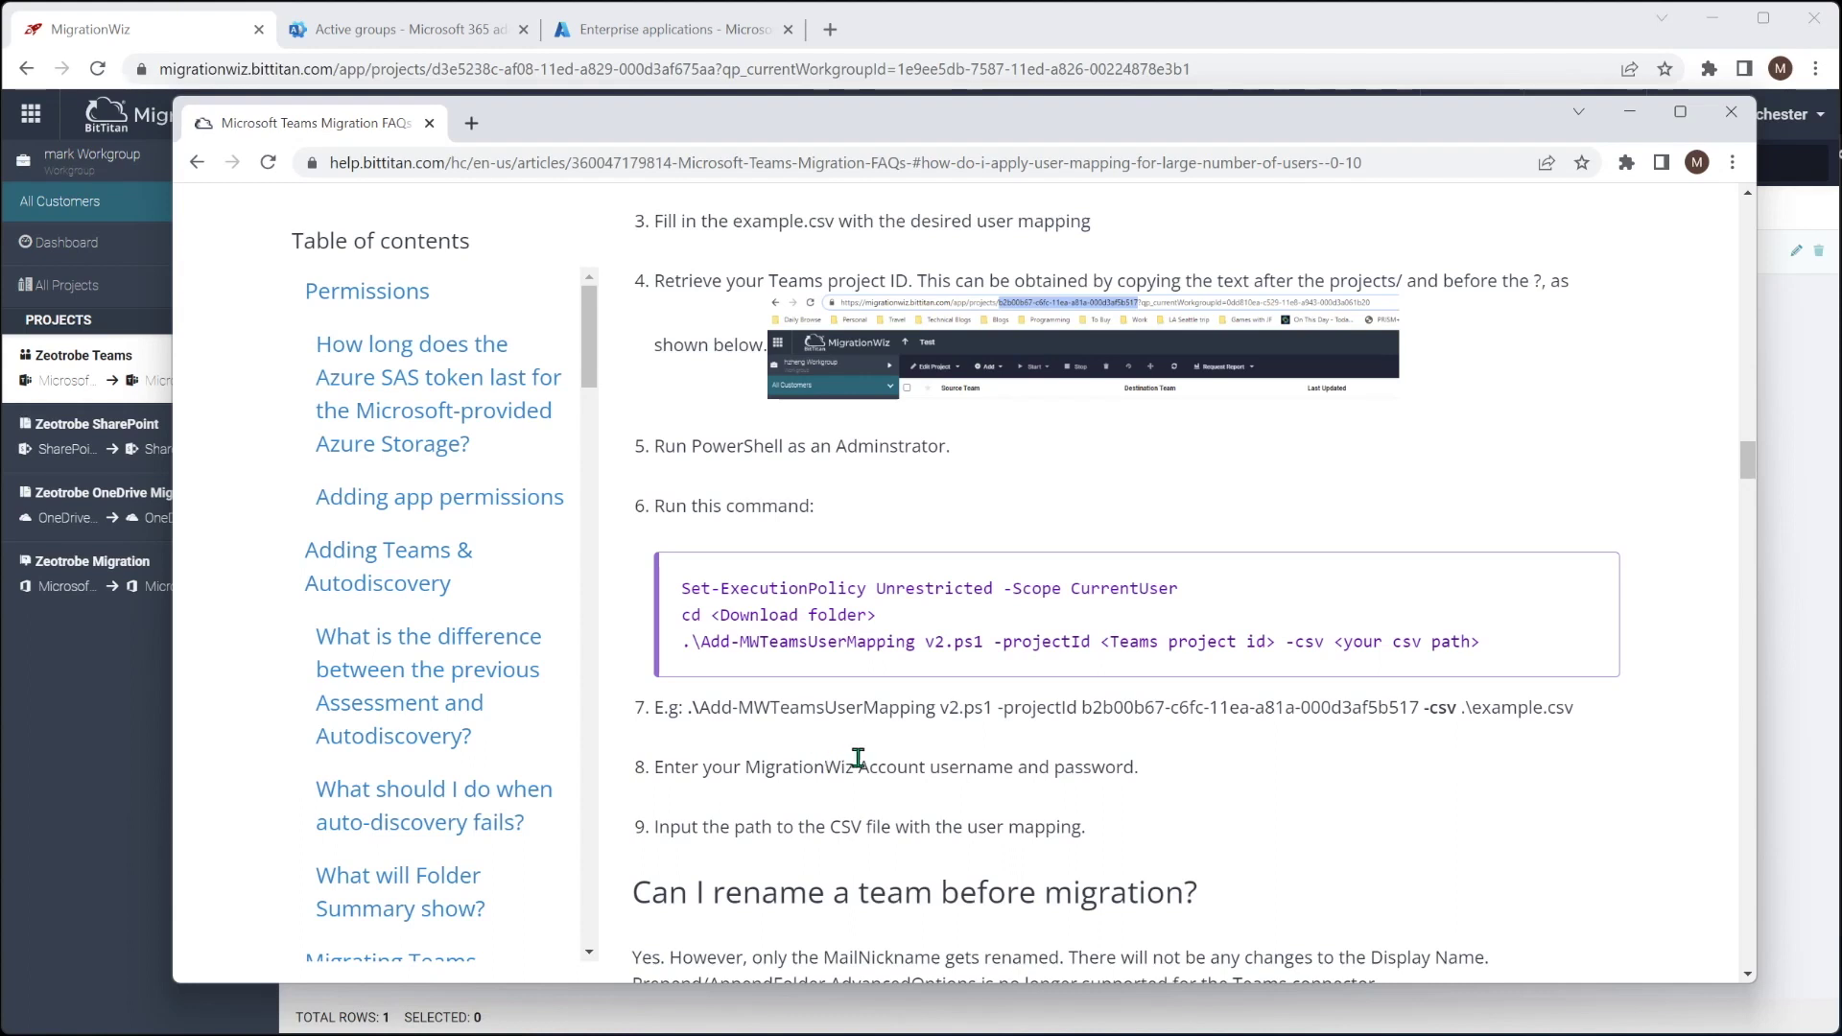
key(alt+Tab)
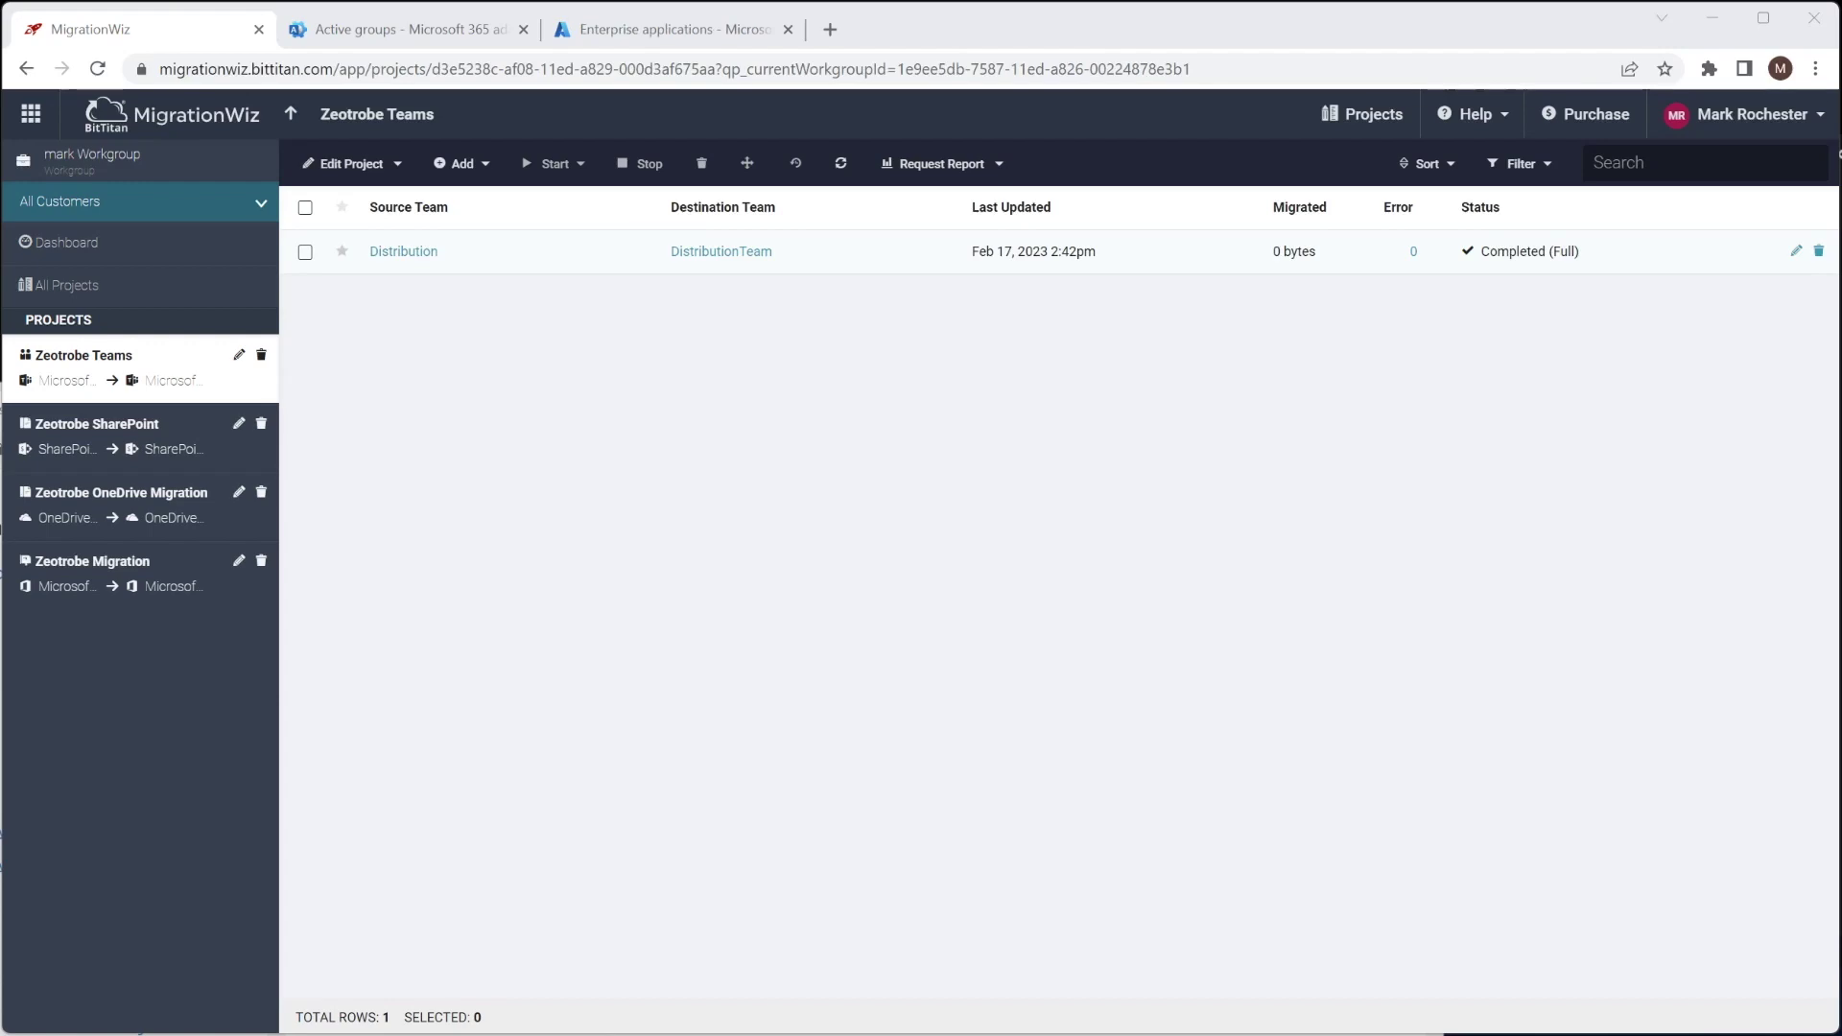
key(alt+Tab)
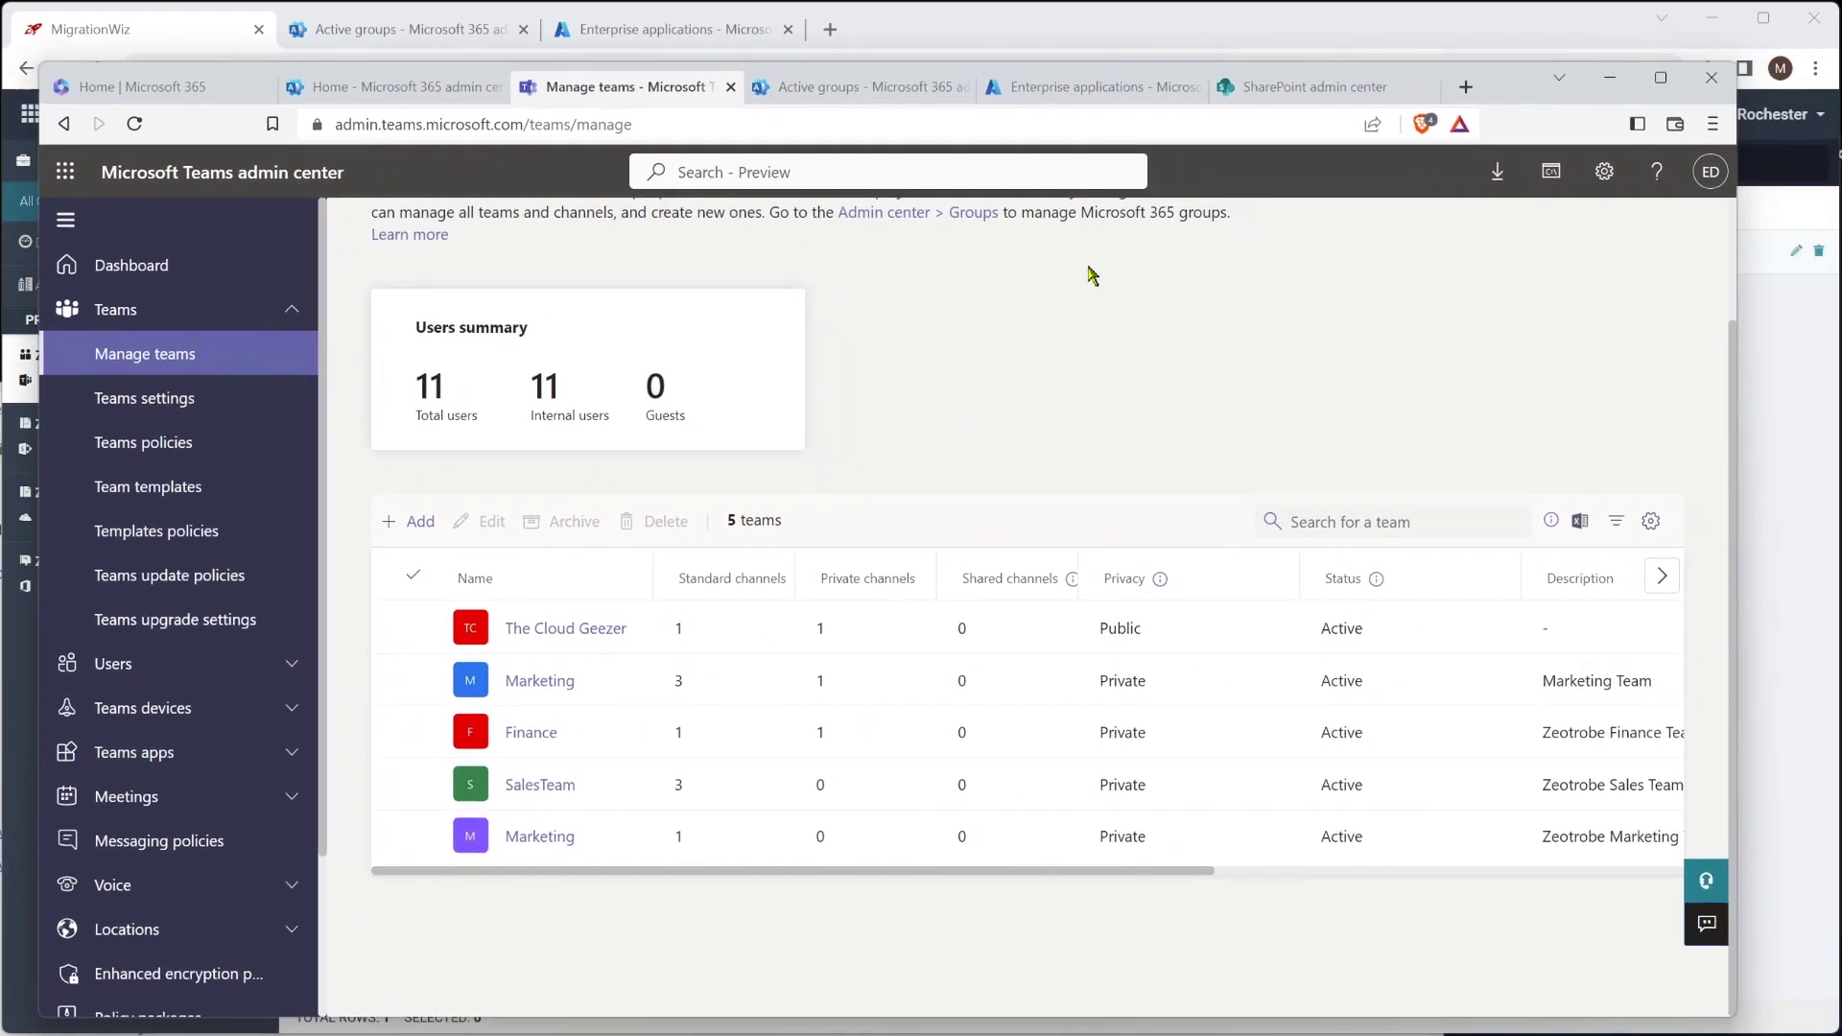
Reload the Manage teams list and open the Distribution team's details for editing
click(733, 125)
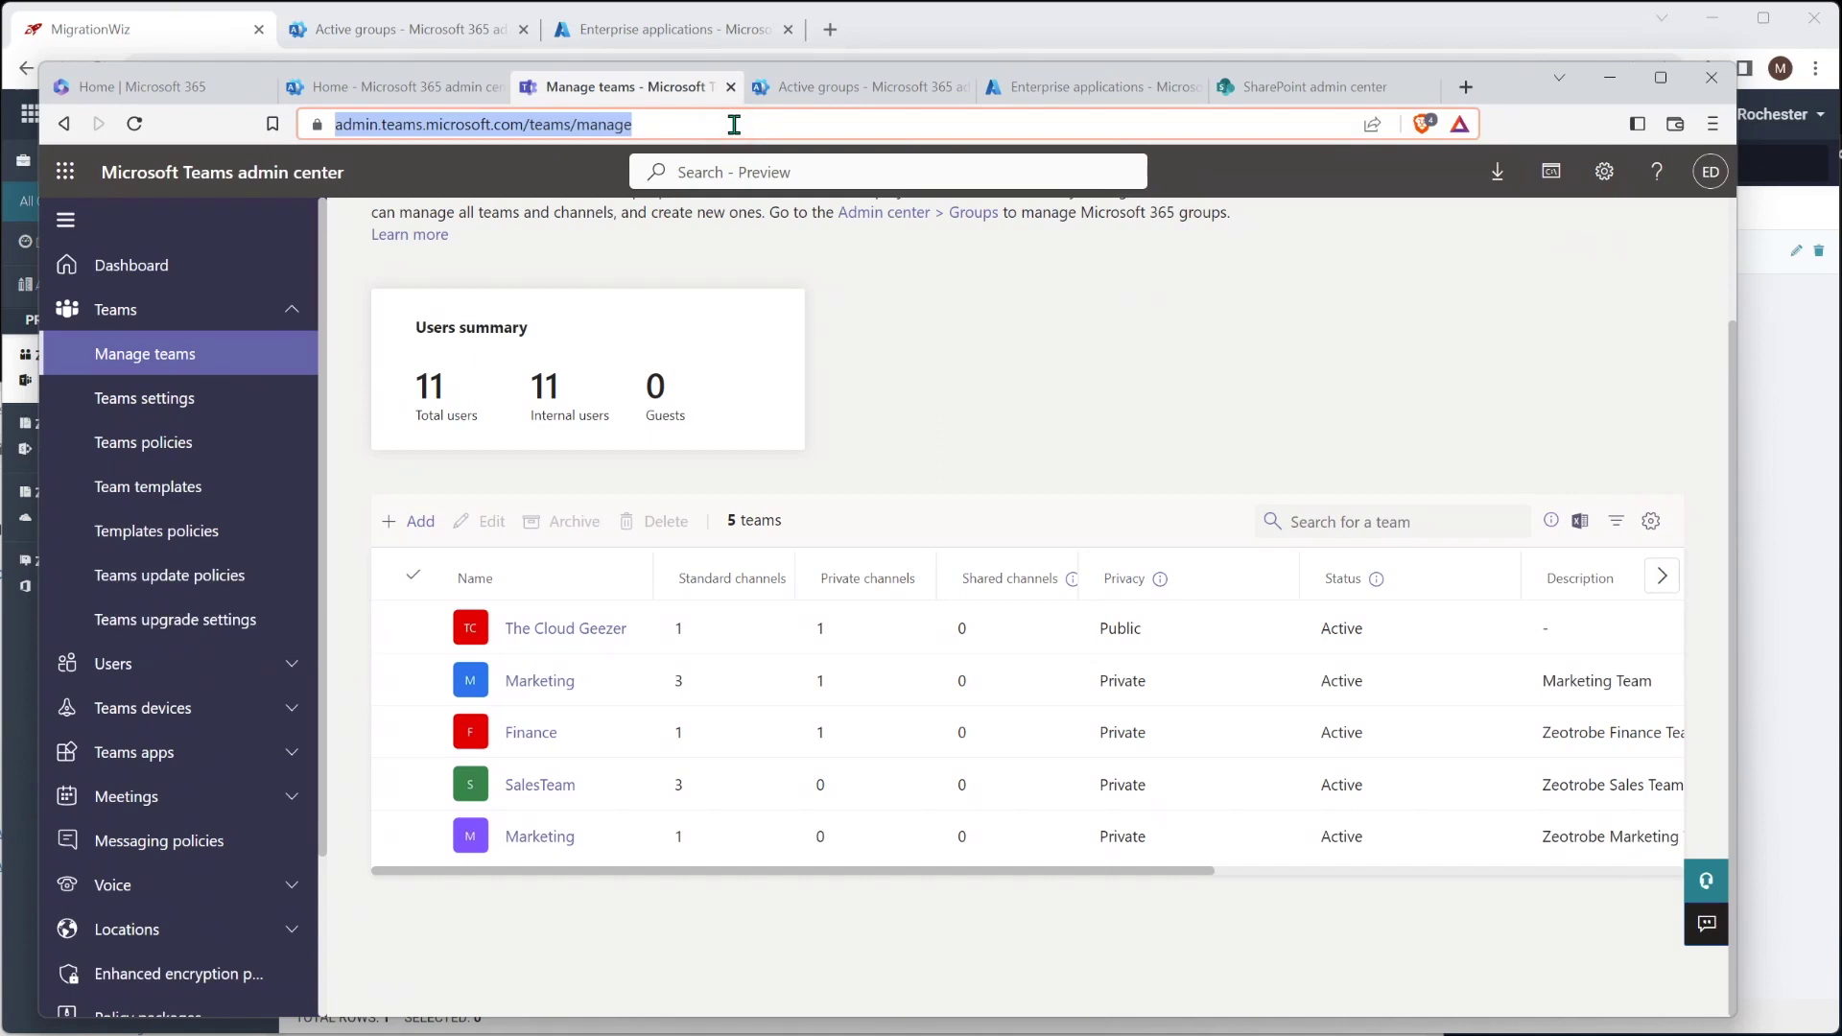
key(Return)
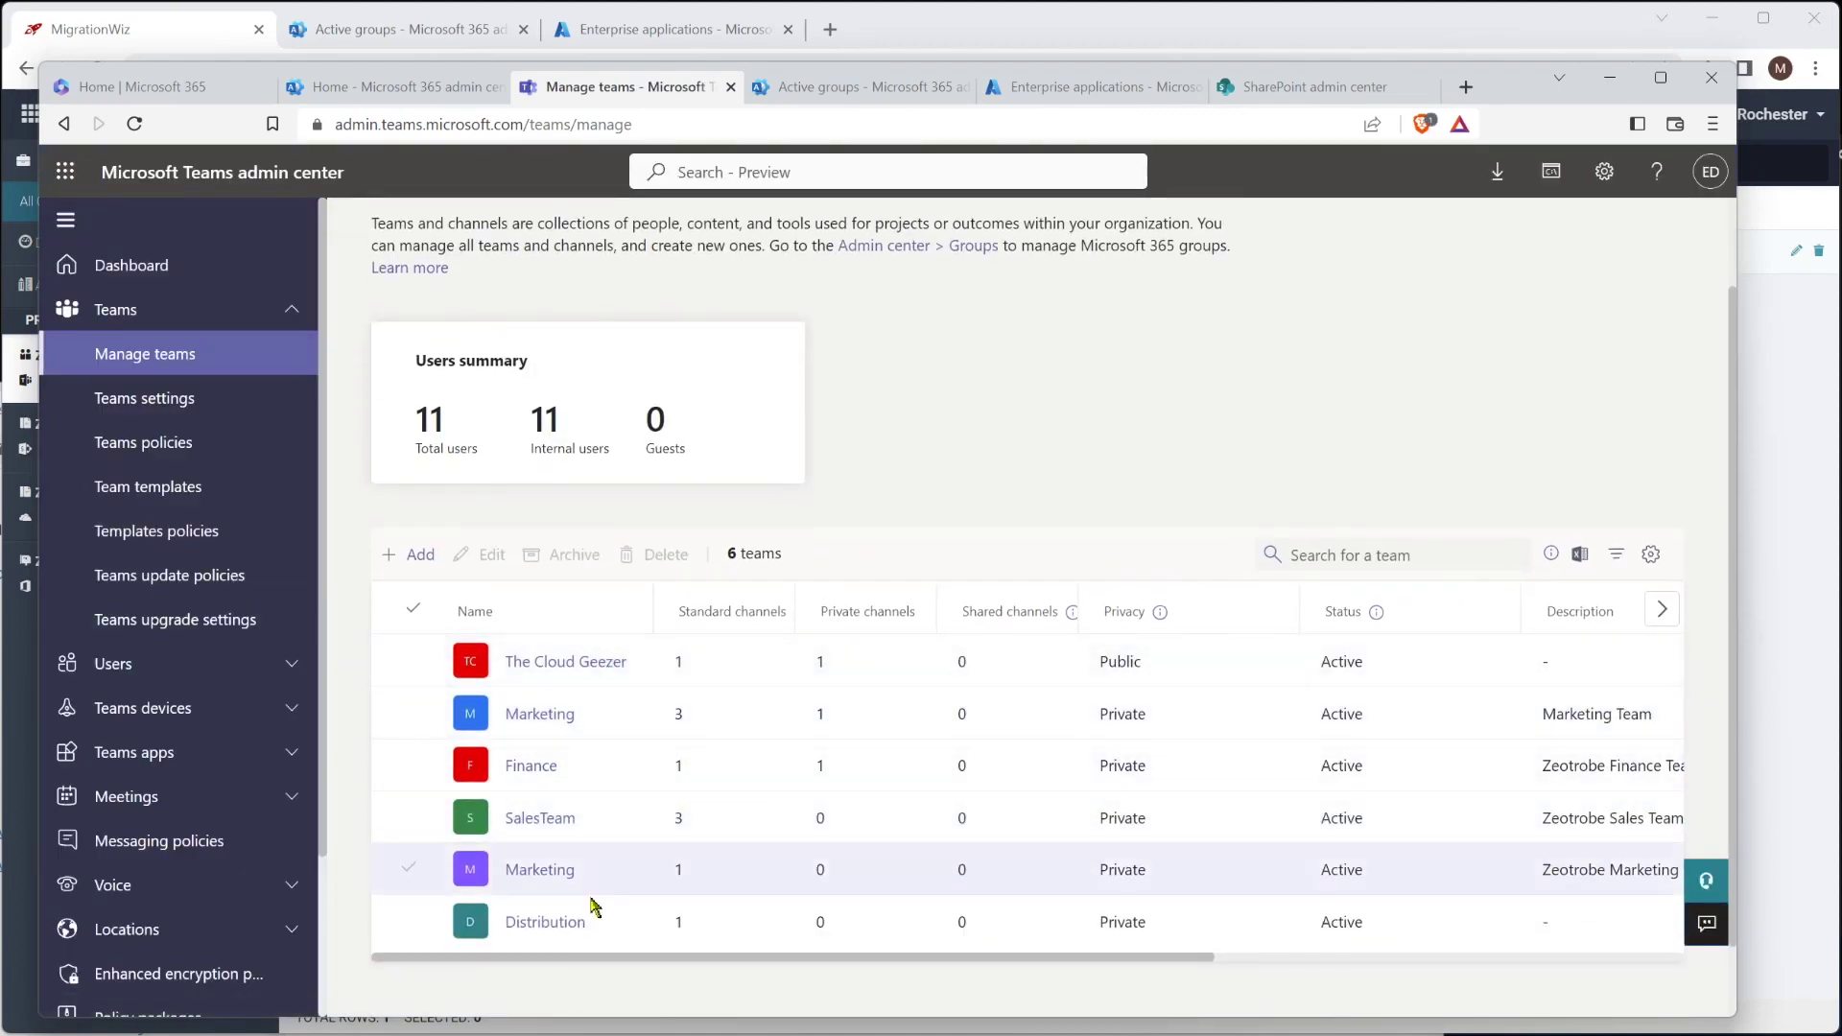
click(543, 922)
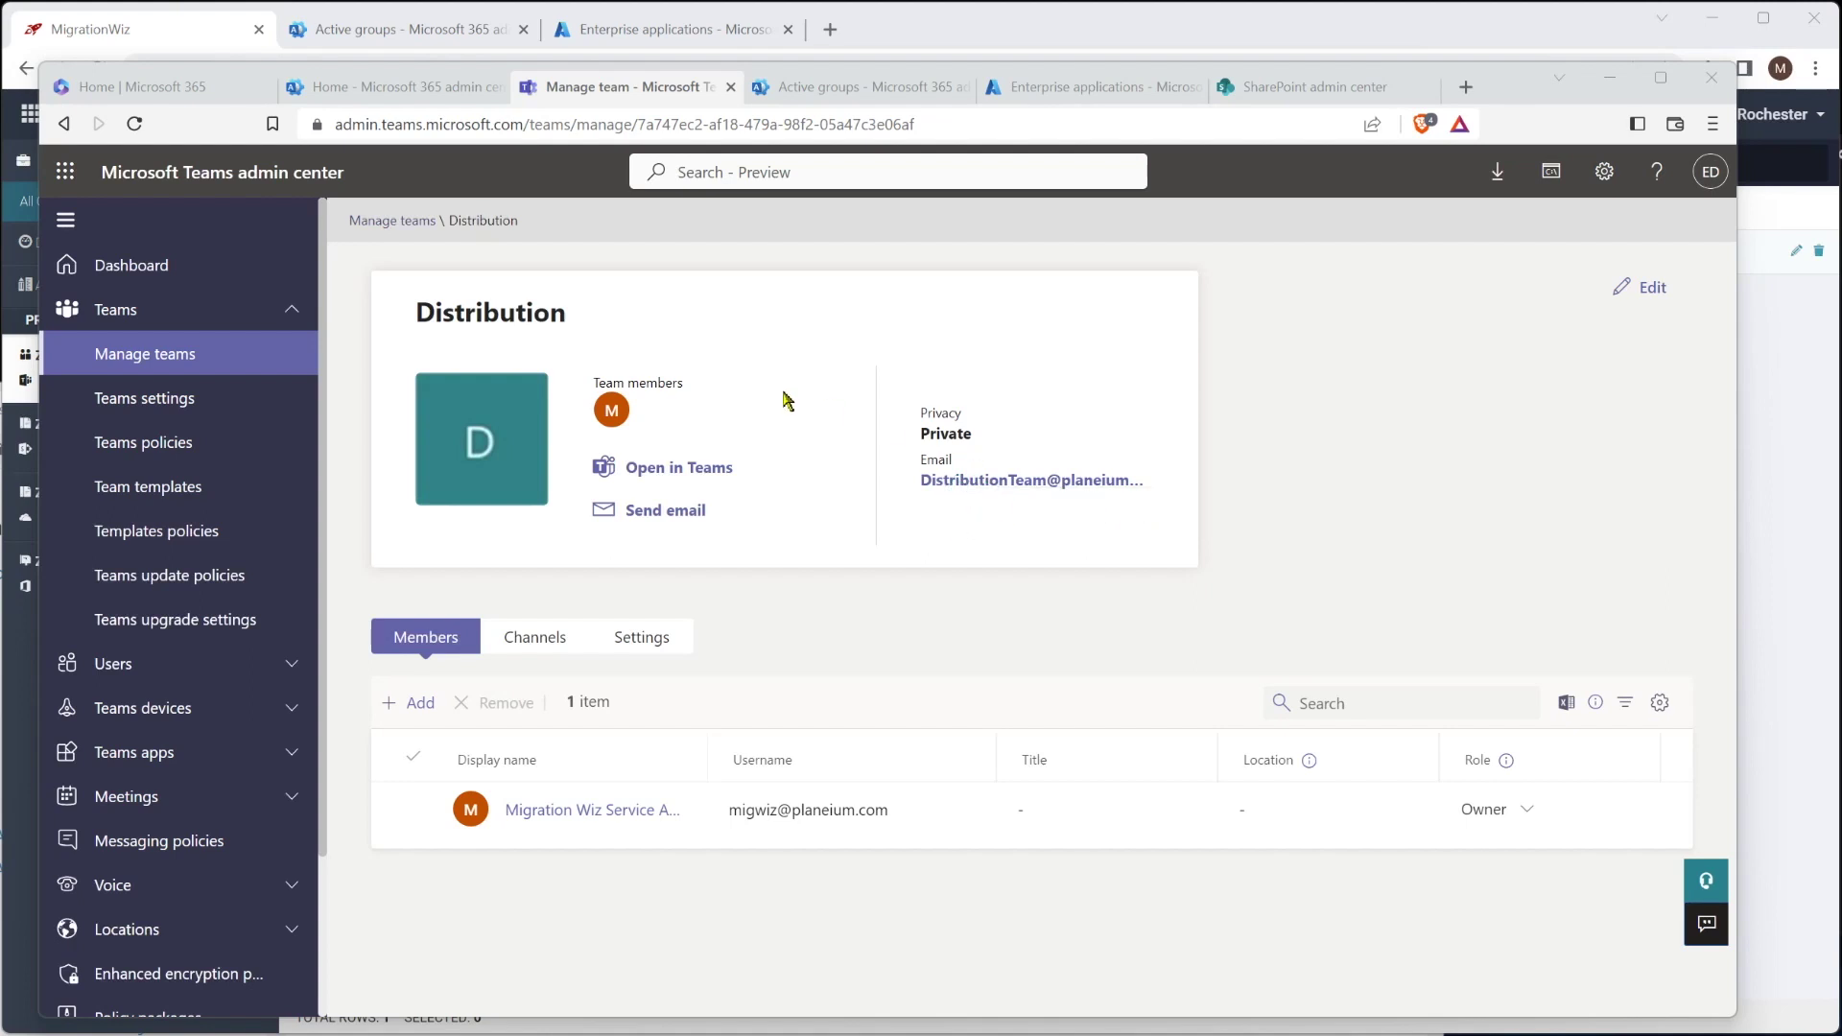
click(1642, 287)
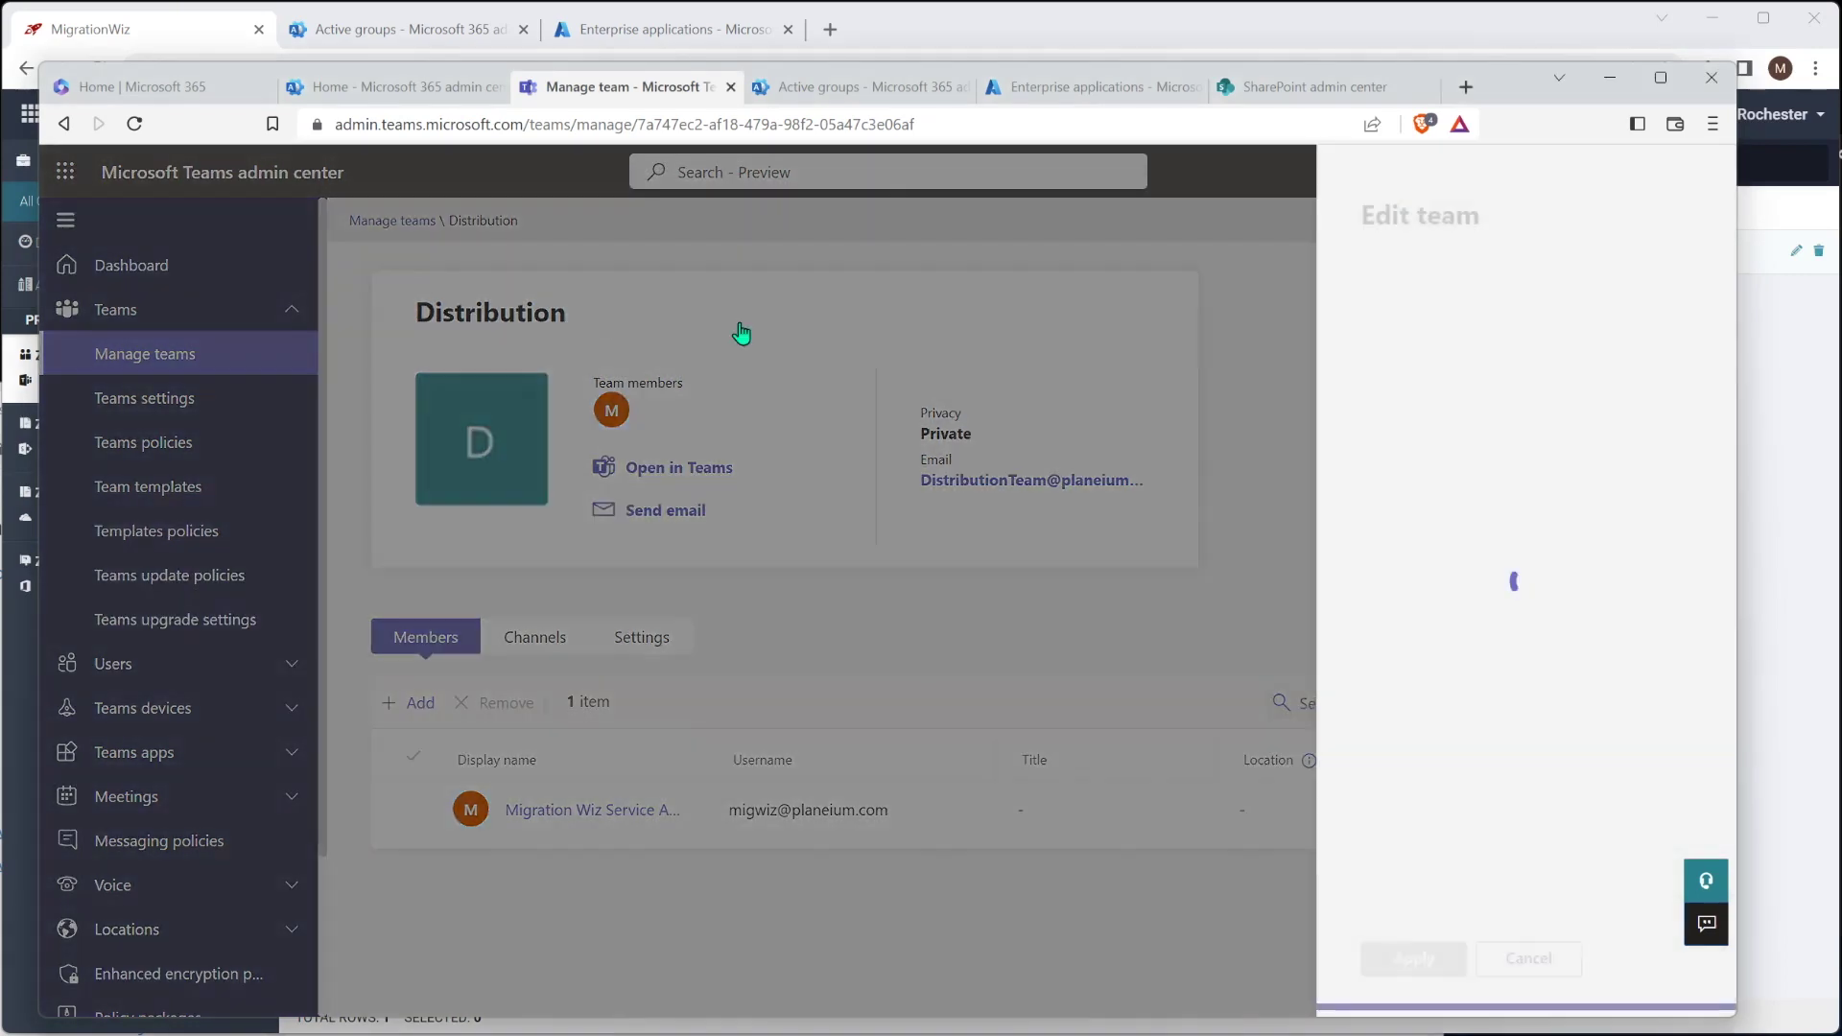
Rename the team to 'Distribution Team', apply it, and minimize the admin center
text(Team)
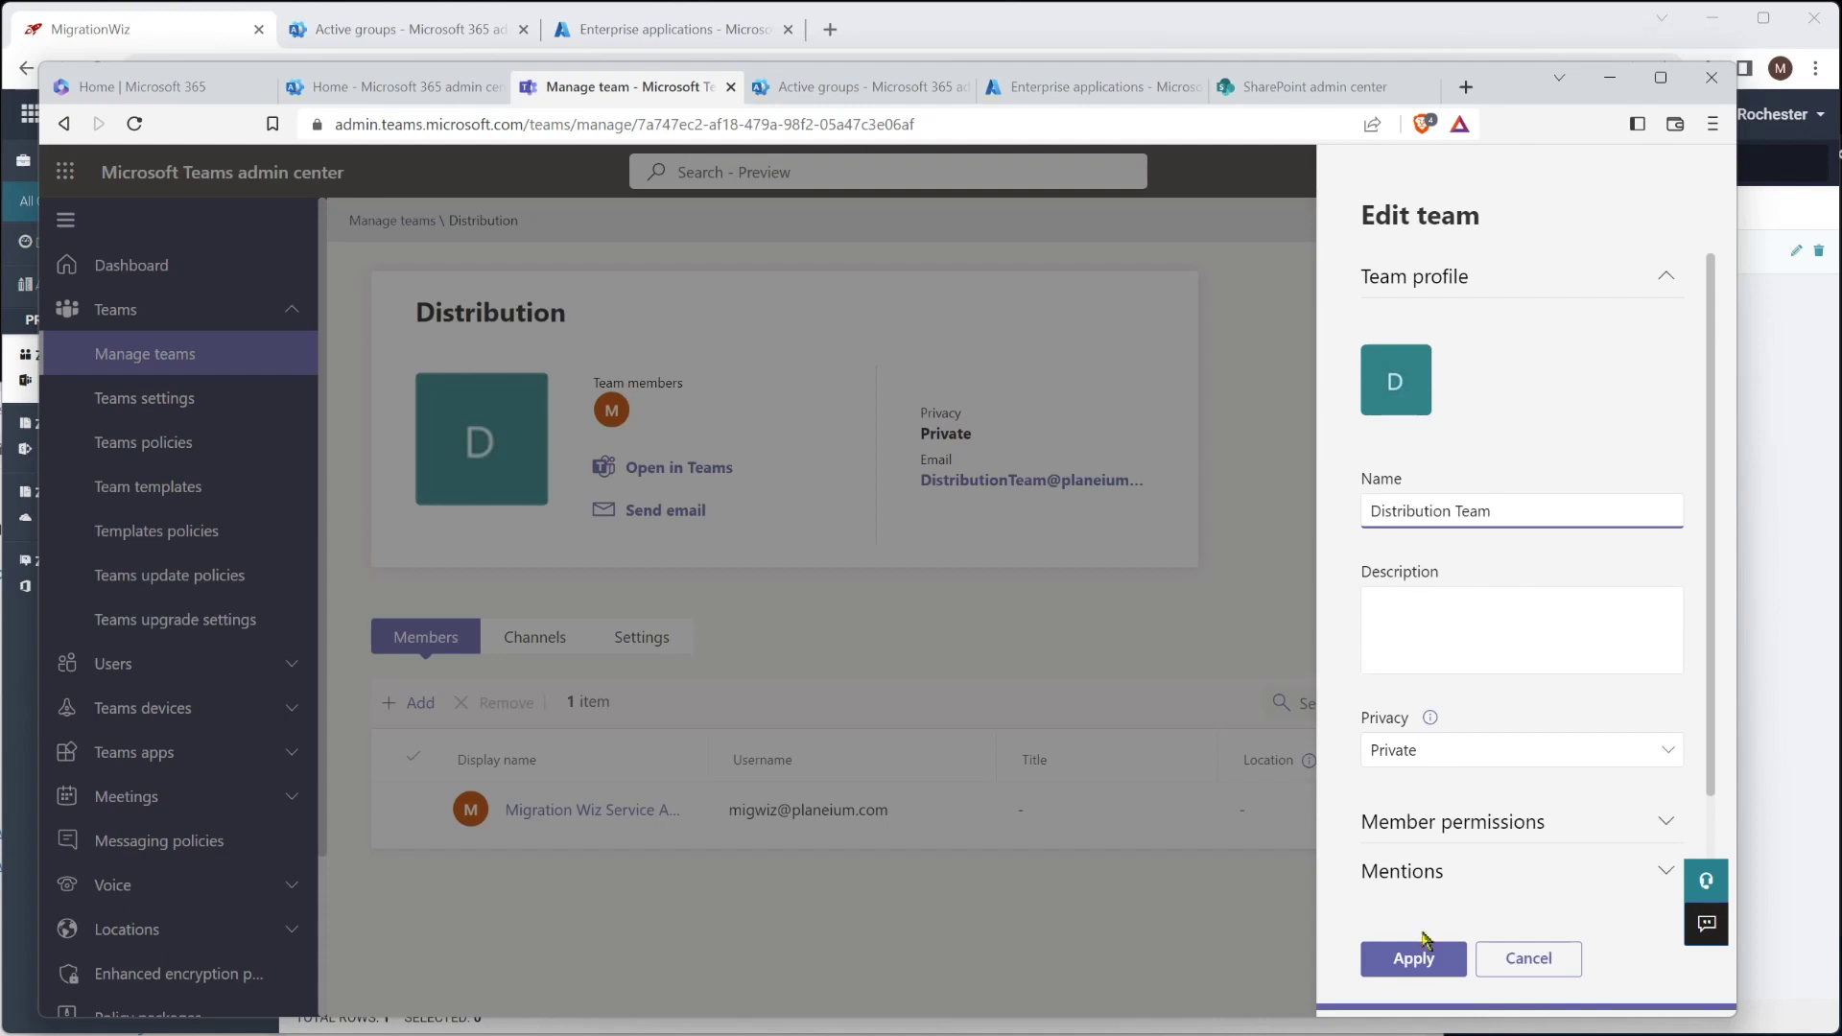
click(1415, 962)
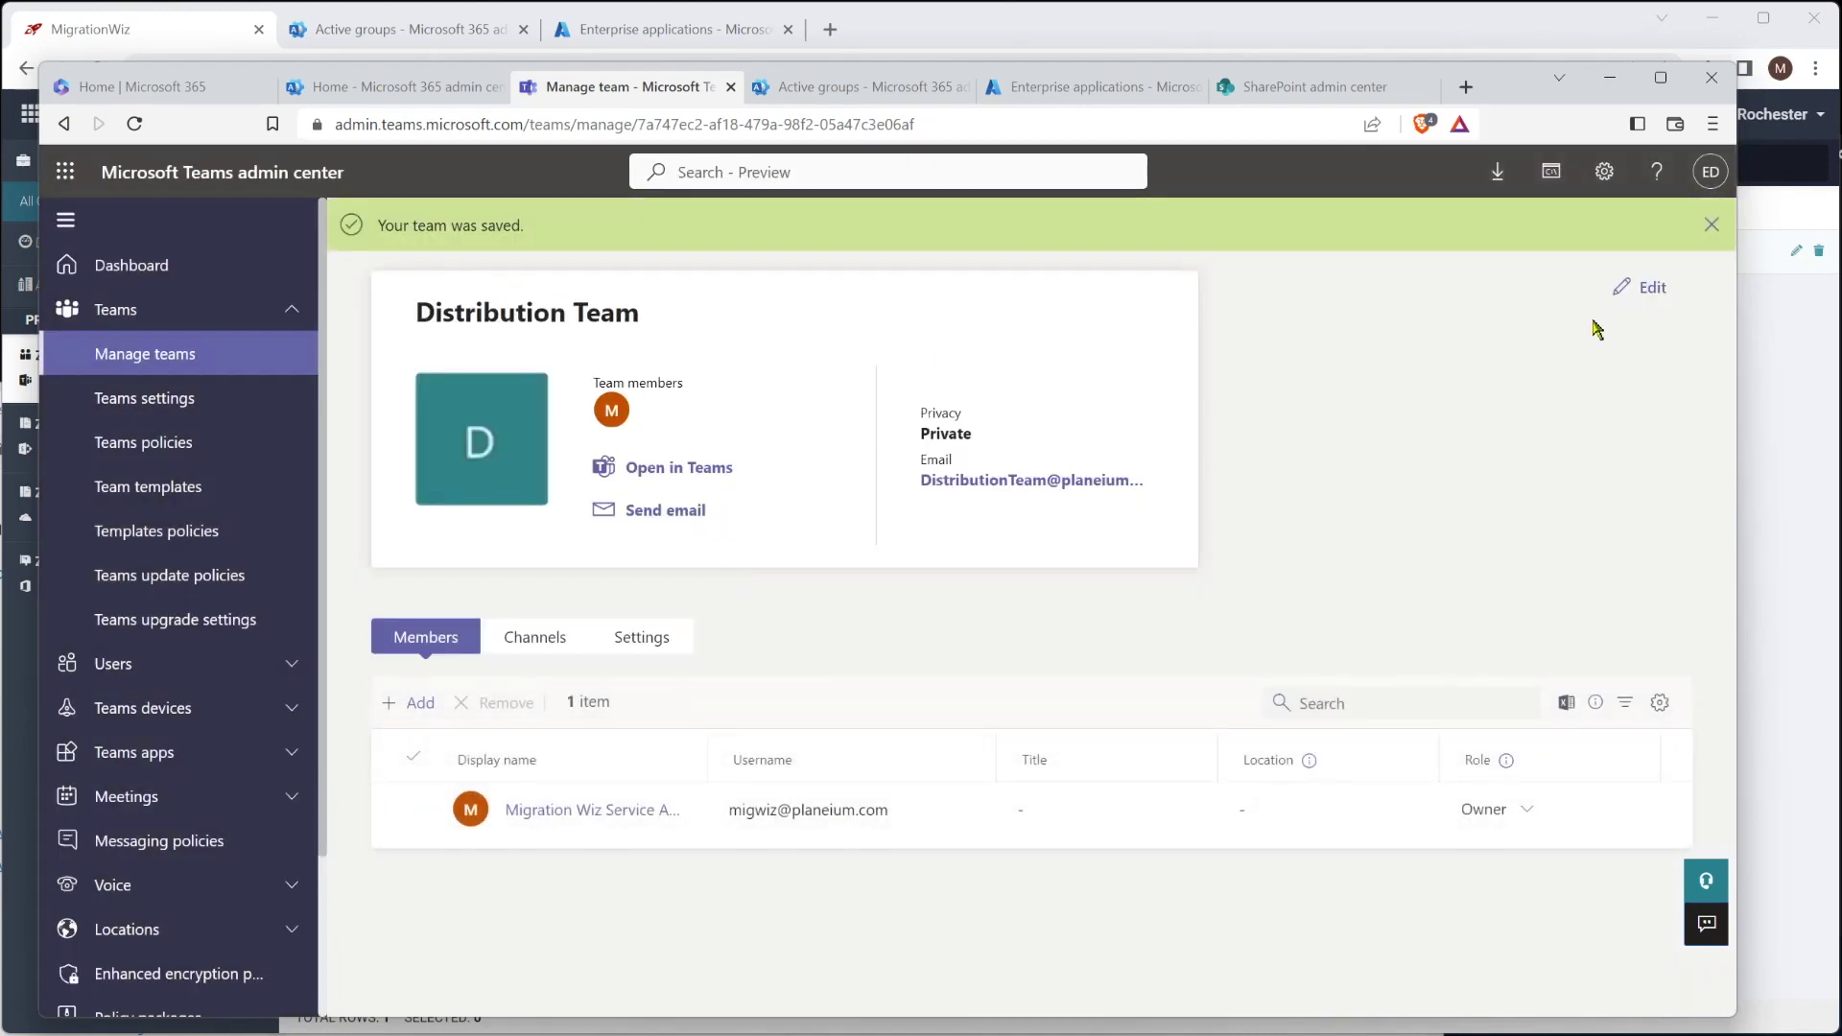
click(1710, 226)
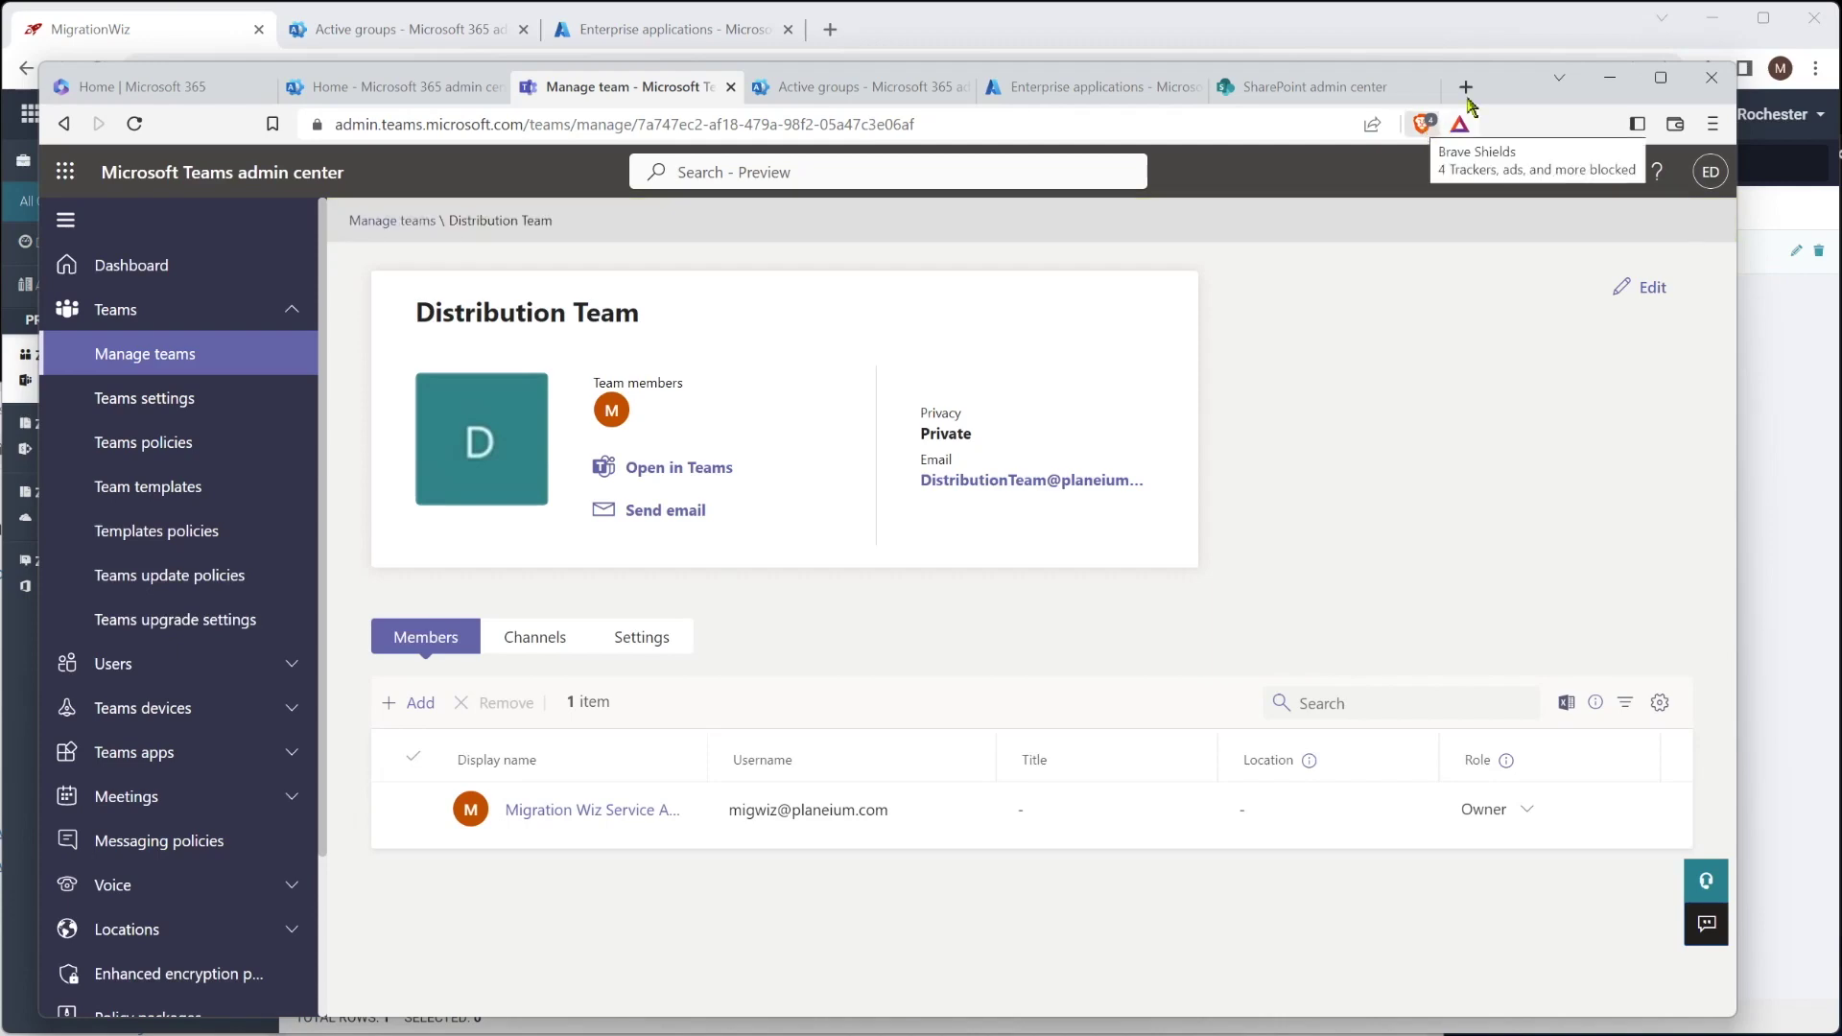
click(1610, 77)
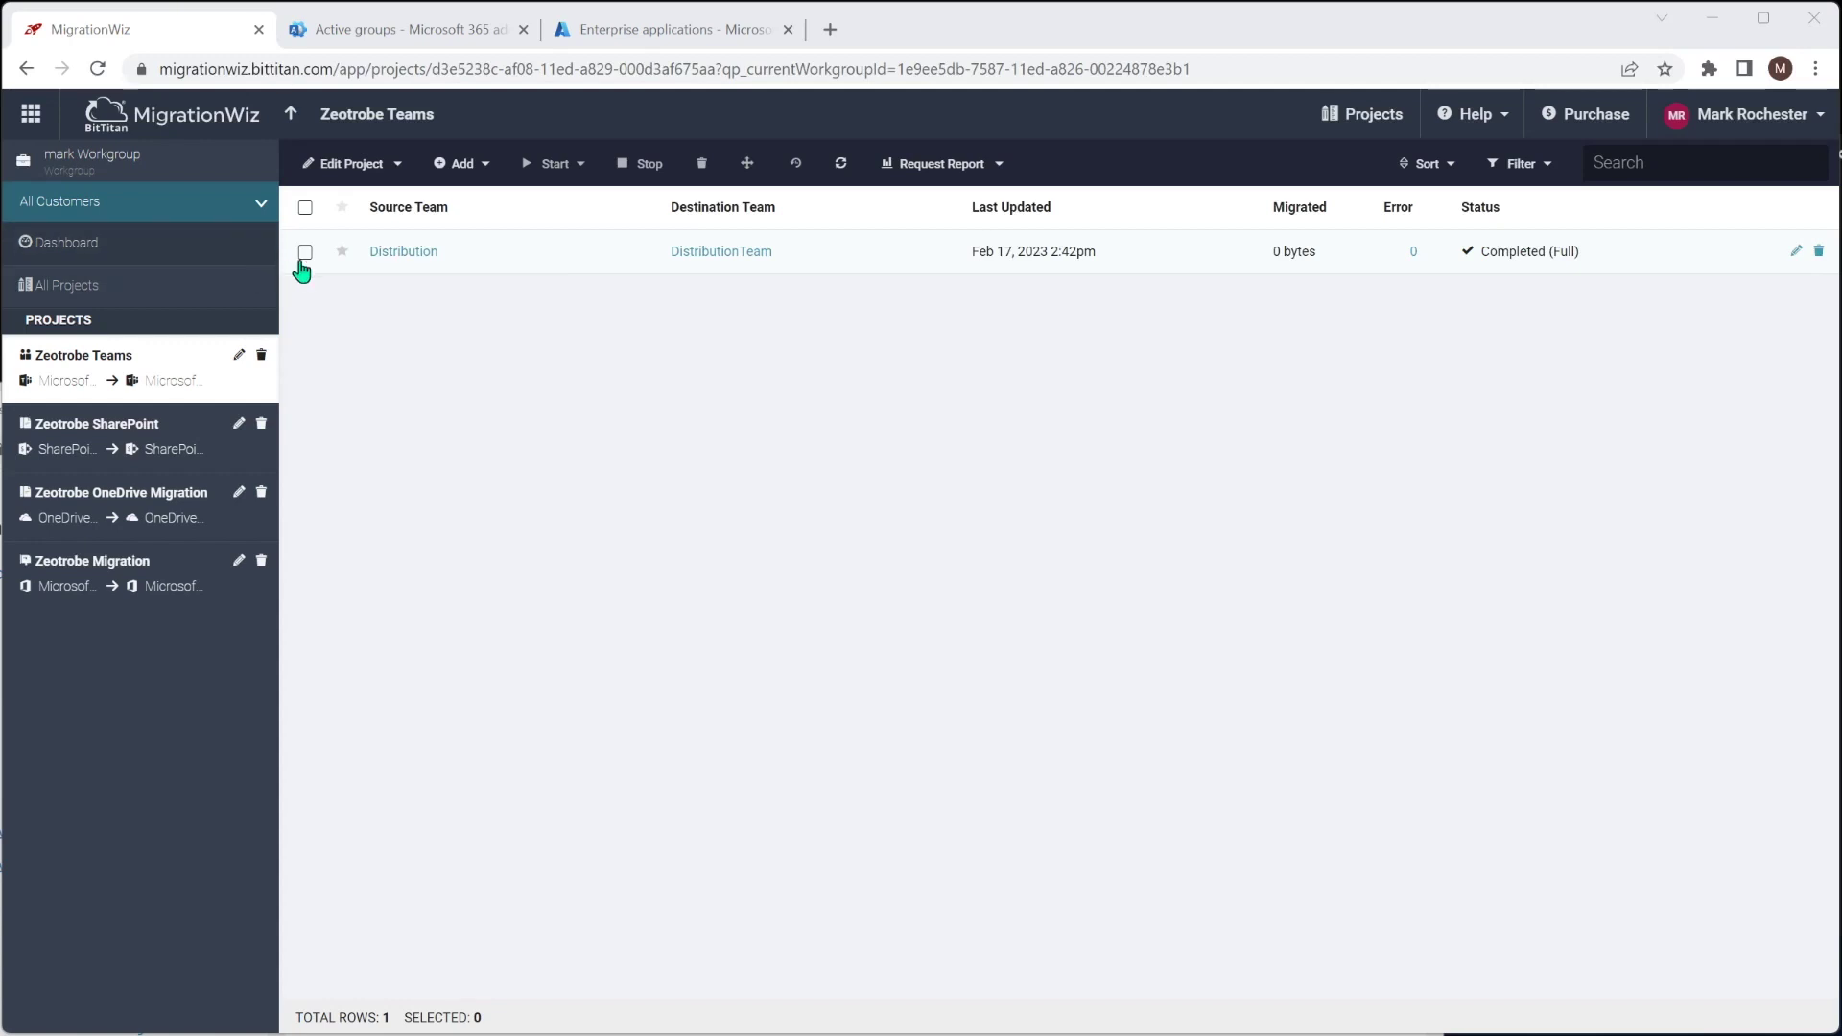
Select the Distribution row and choose Start > Full Migration
click(305, 251)
click(555, 164)
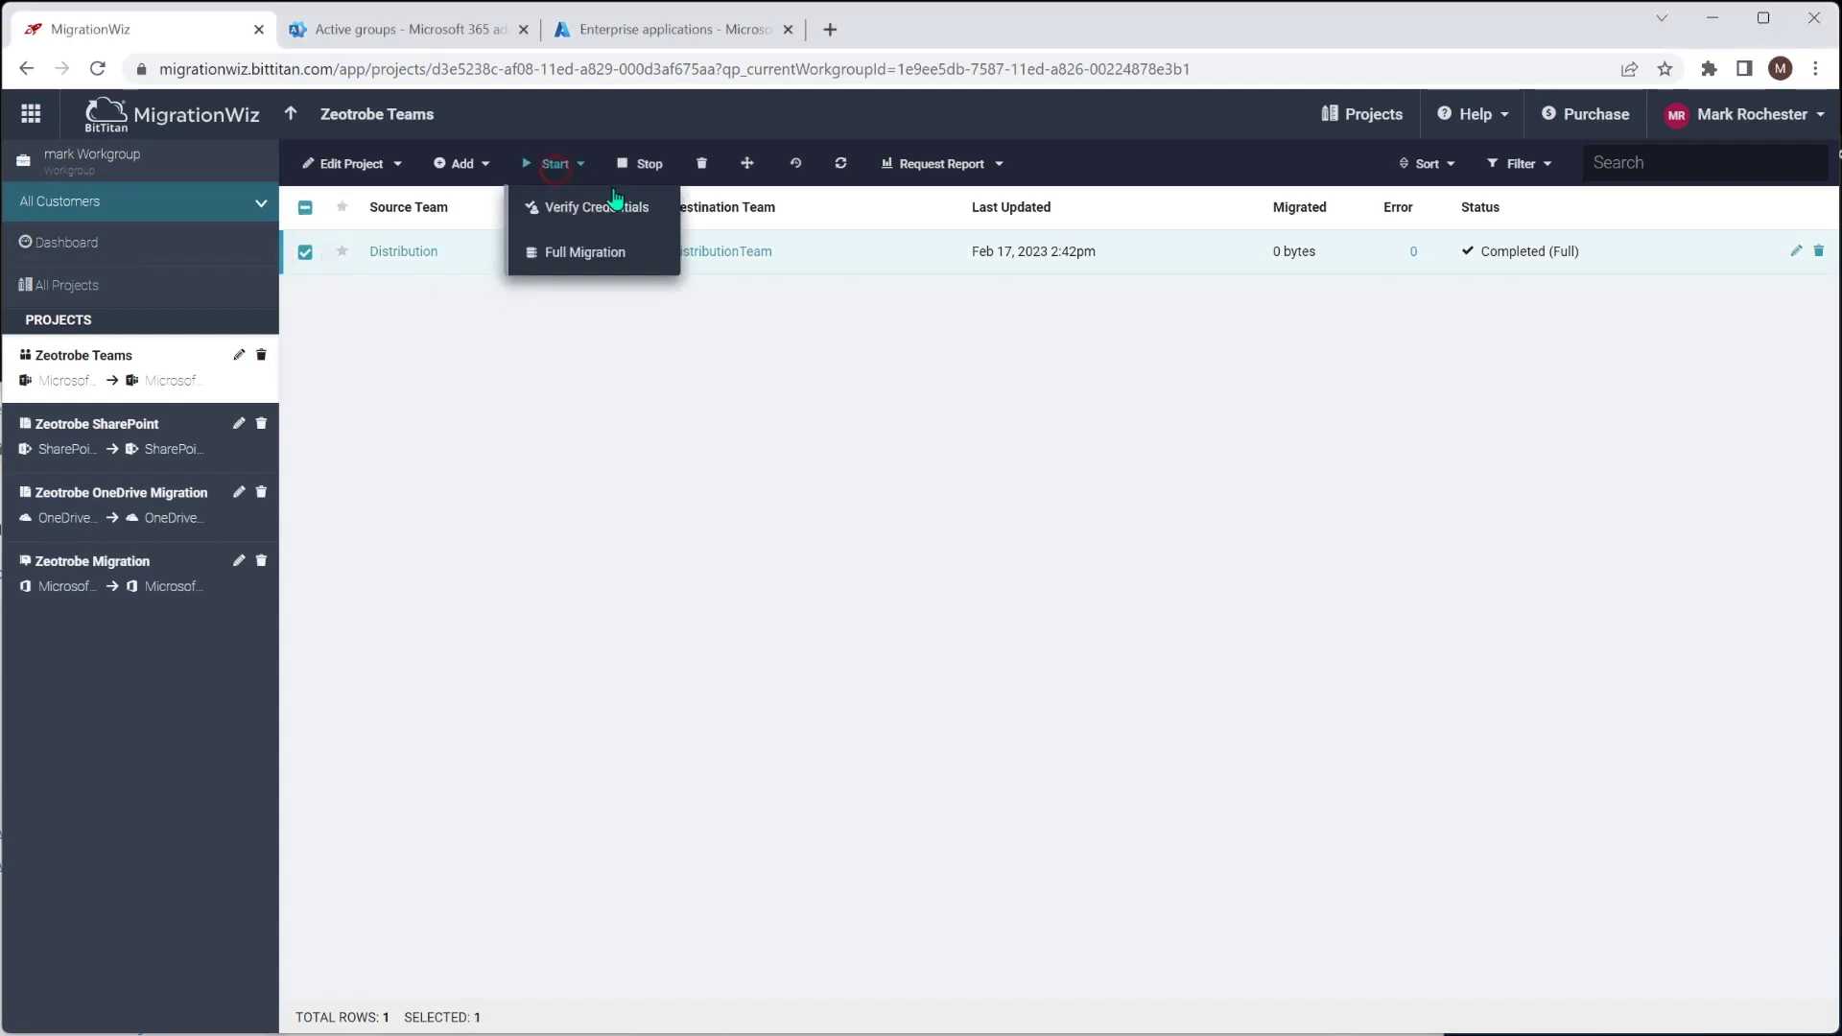
click(600, 254)
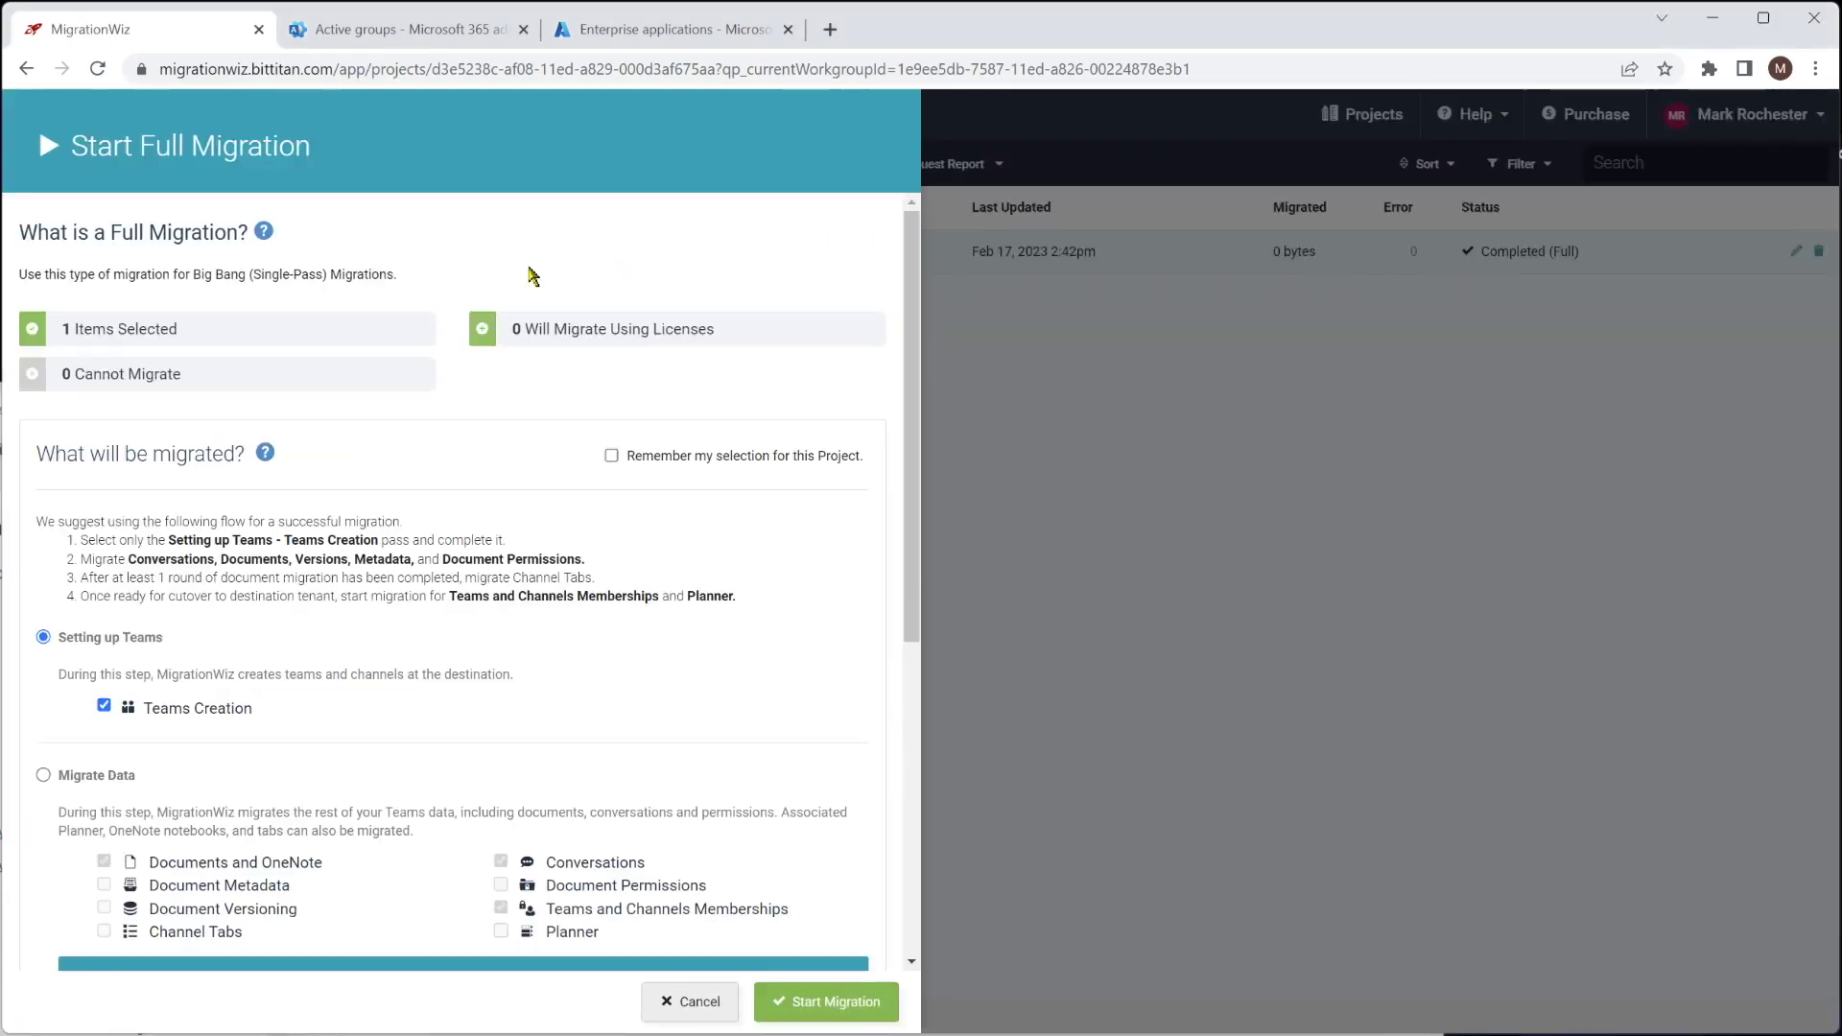
Choose Migrate Data with versioning, metadata and permissions, excluding memberships, and launch it
scroll(480, 551, down, 2)
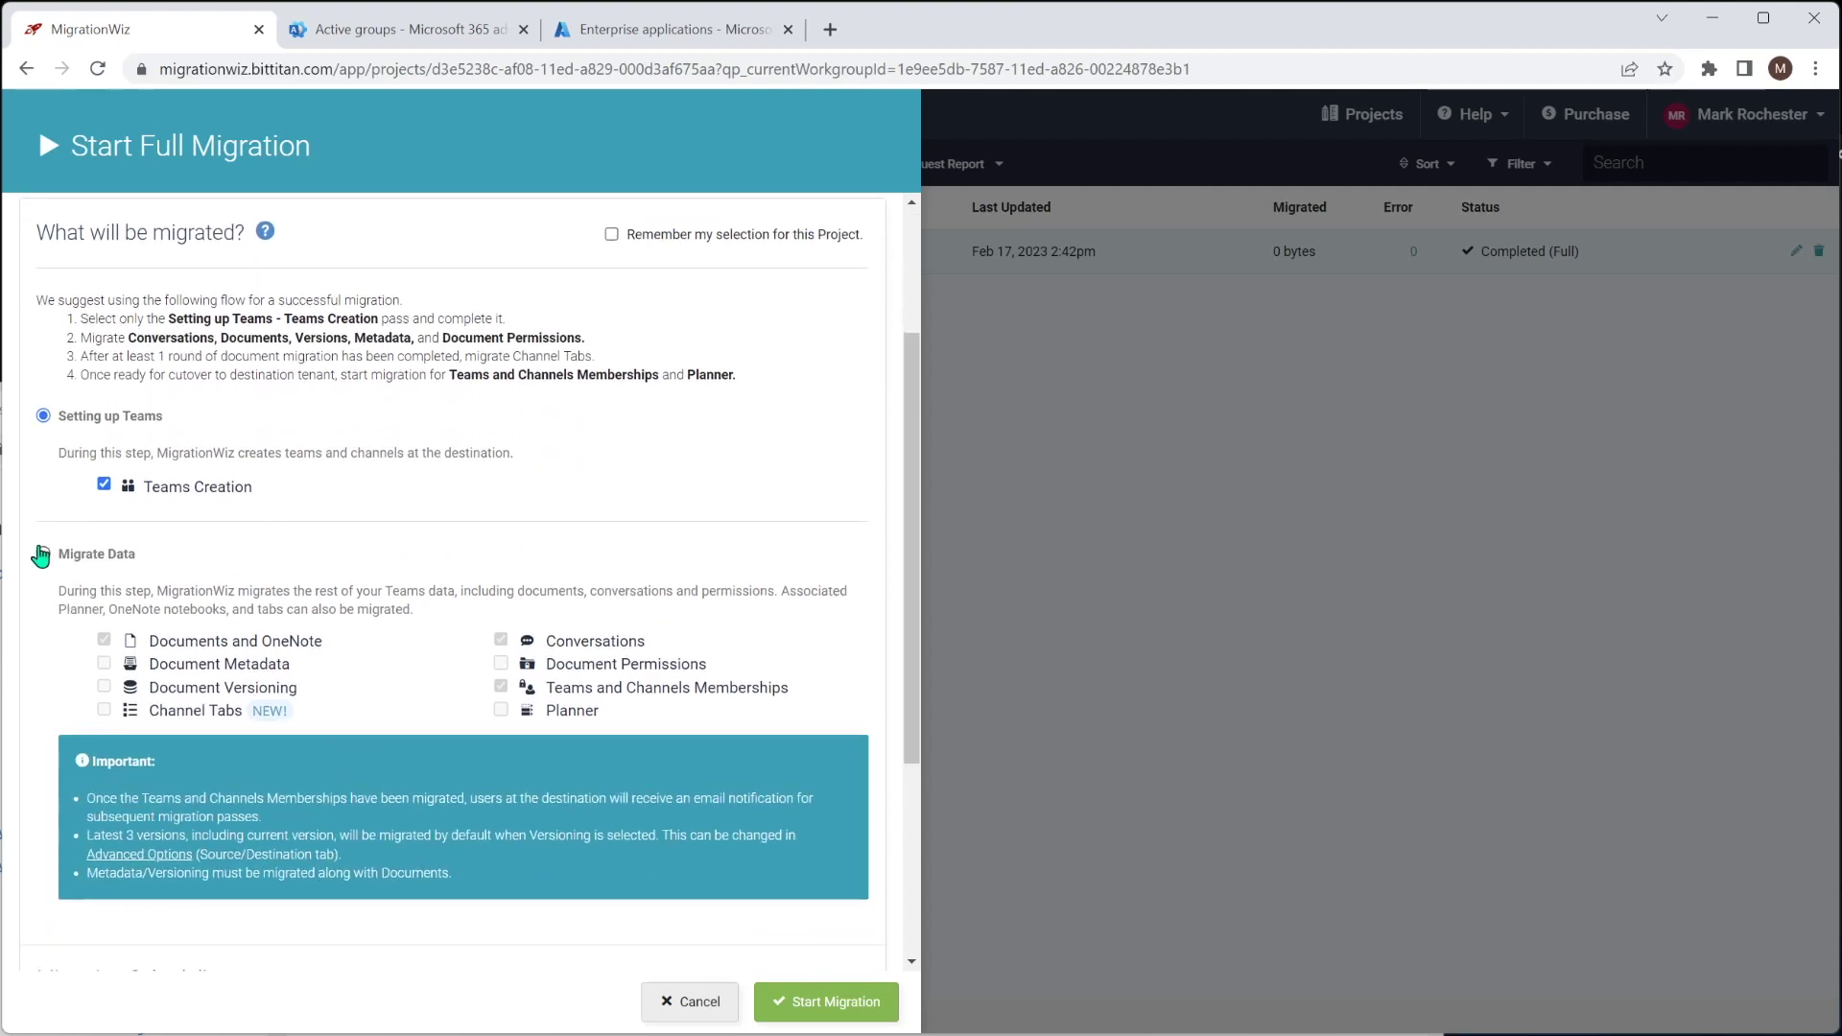
click(43, 554)
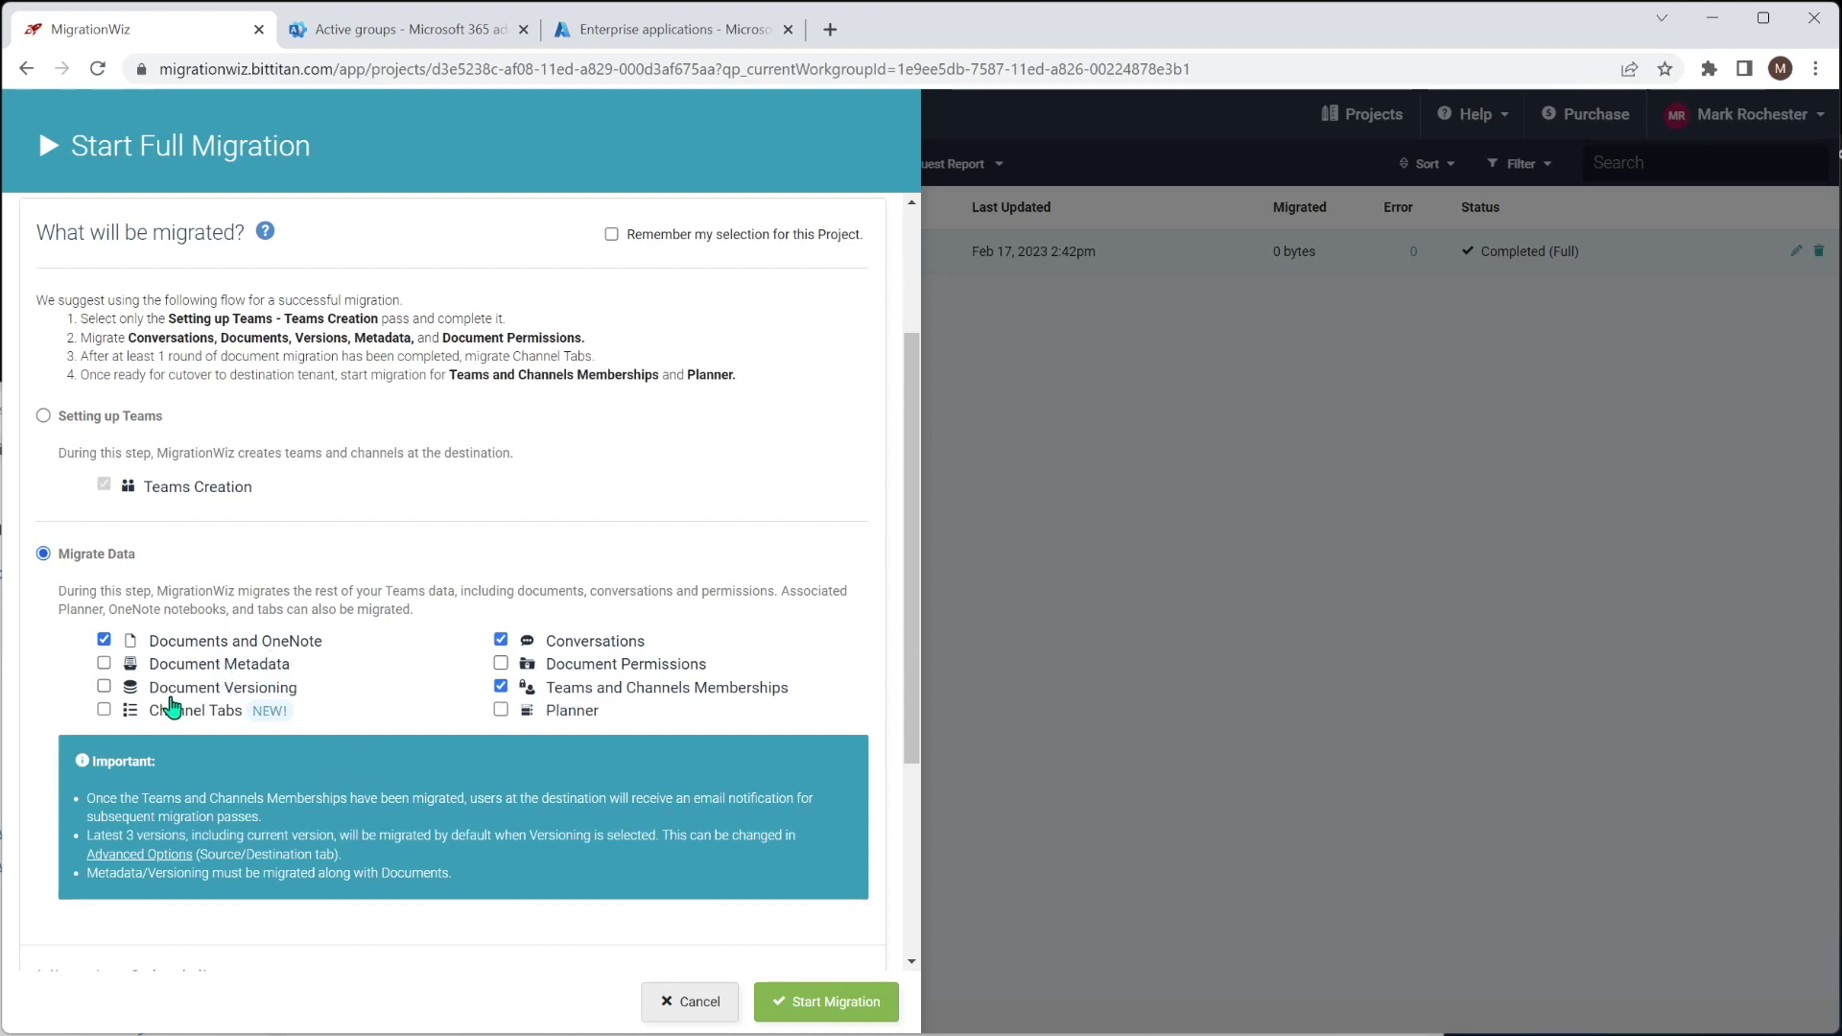
click(104, 686)
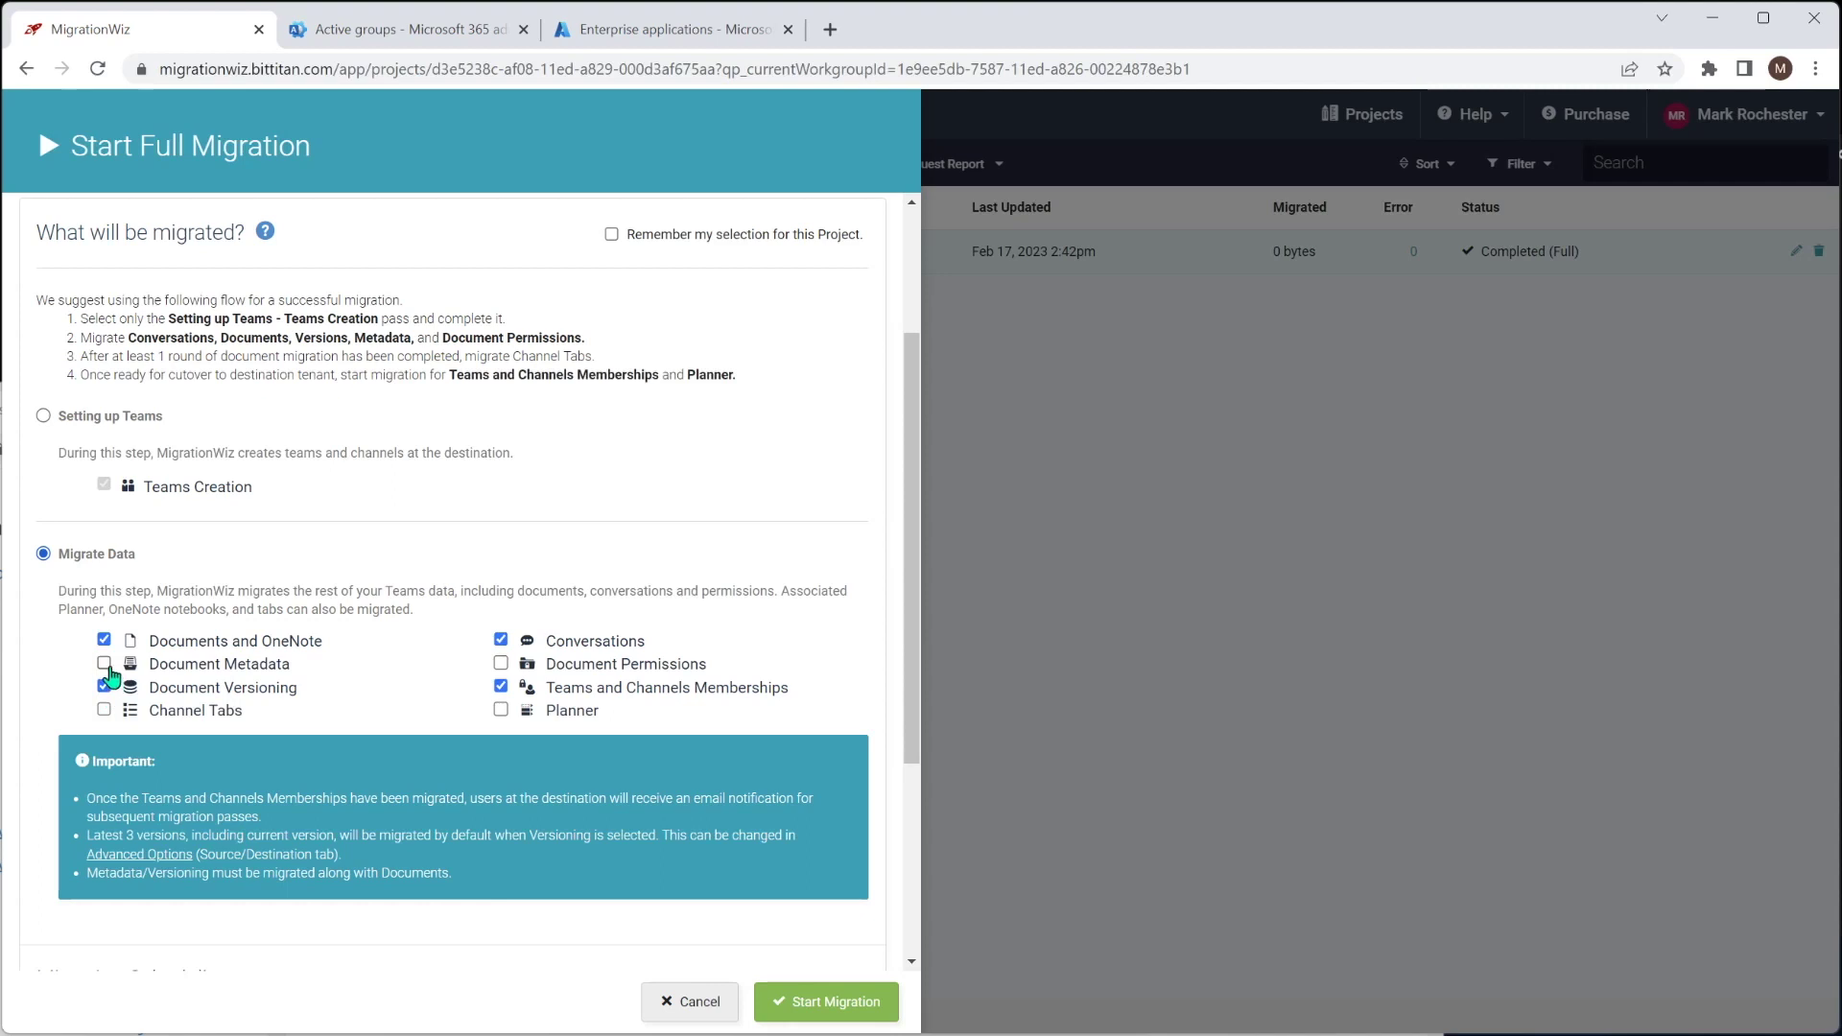
click(103, 663)
click(501, 664)
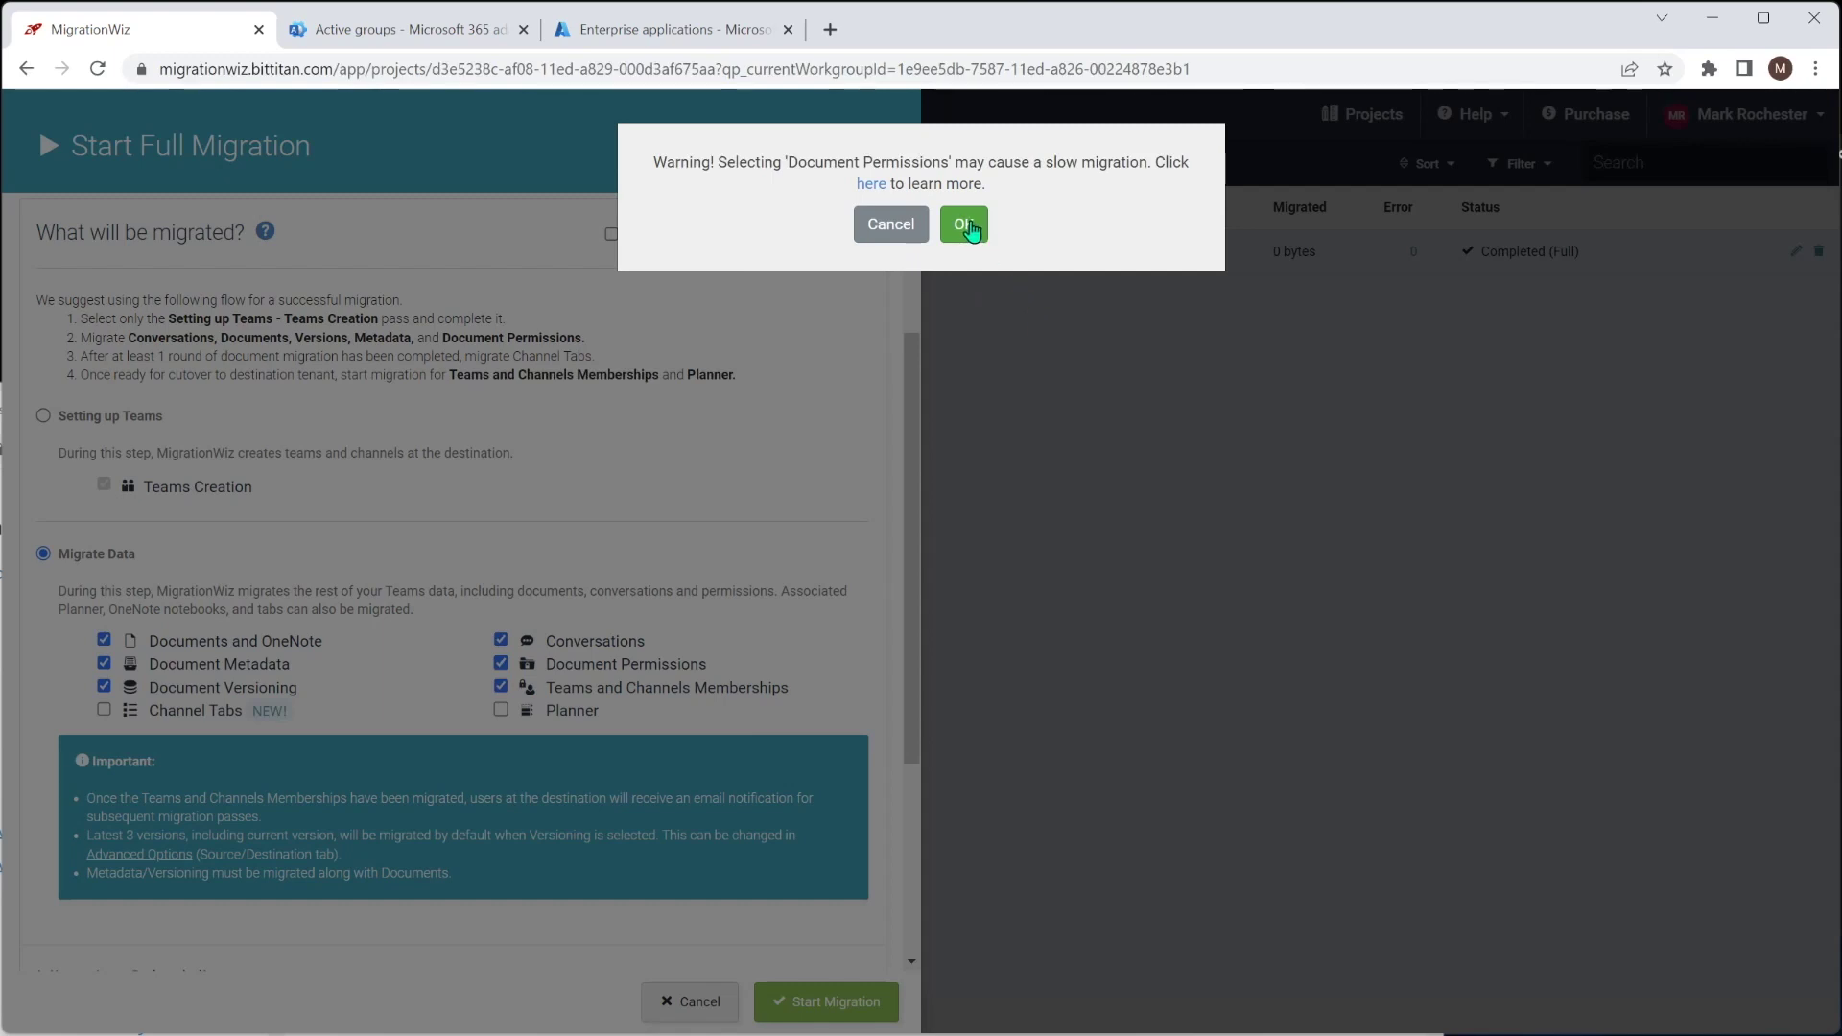
click(967, 226)
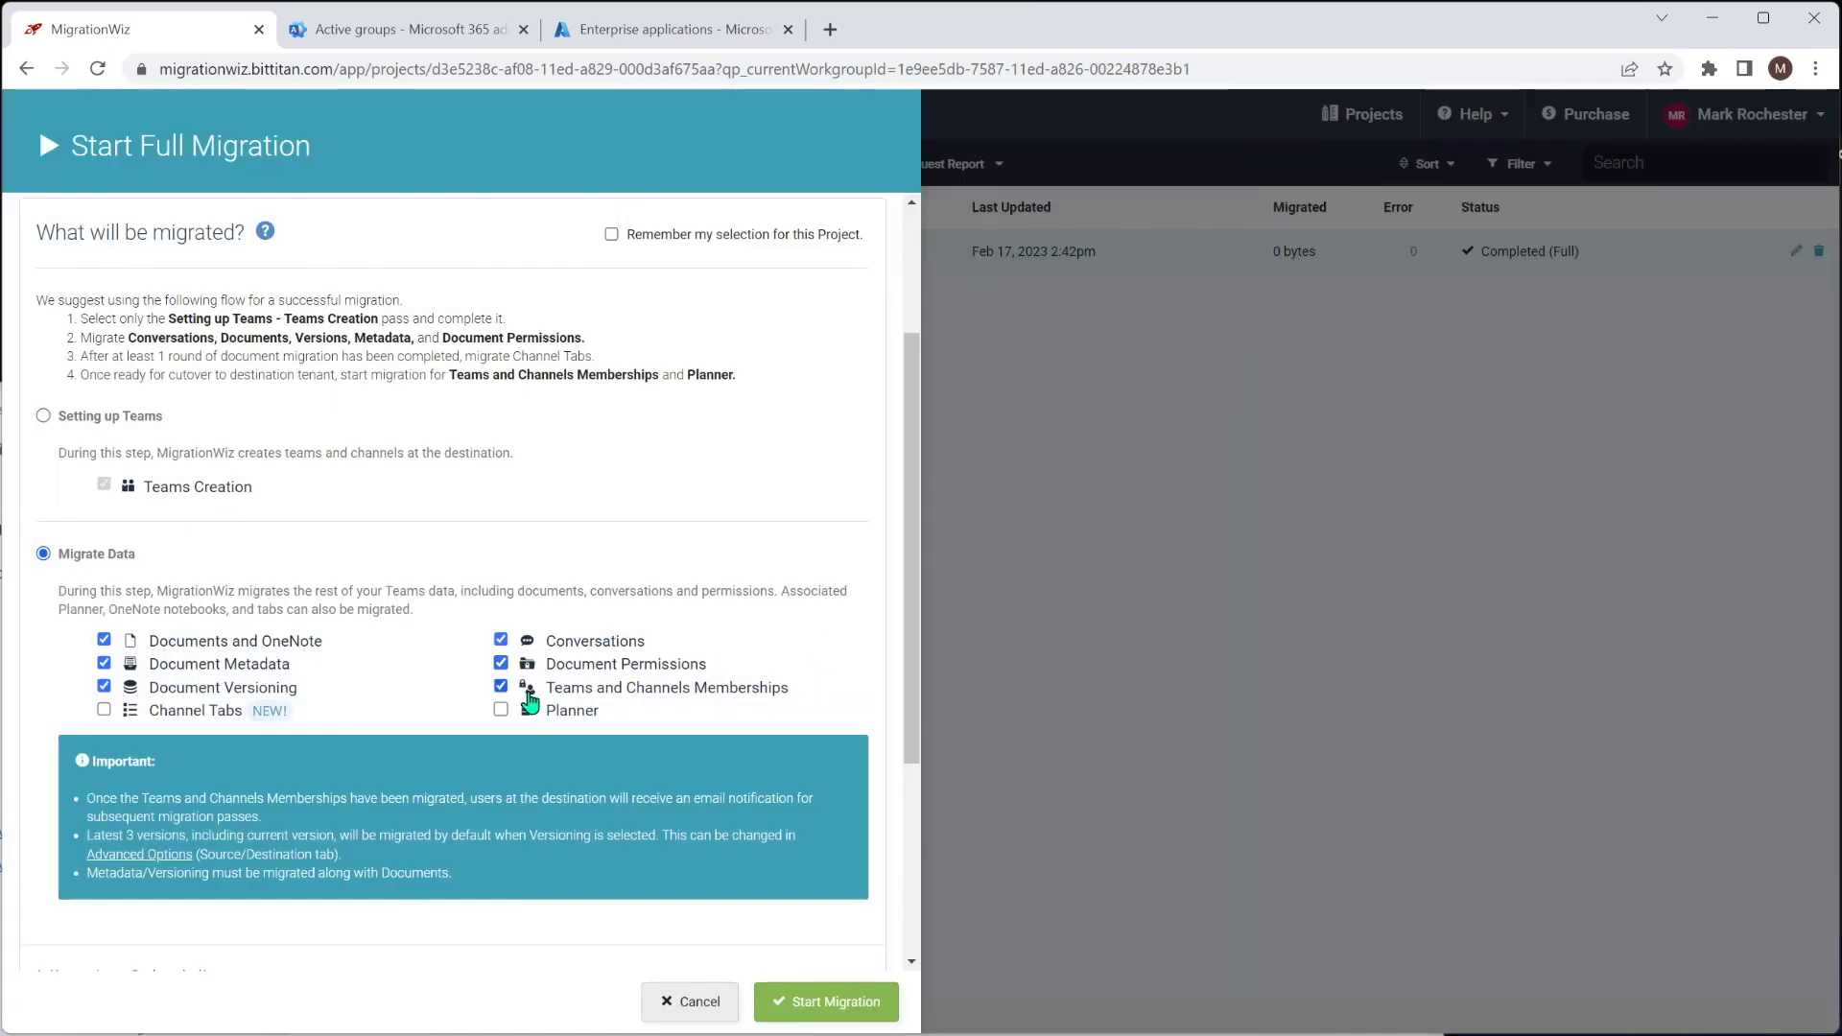
click(500, 685)
click(499, 709)
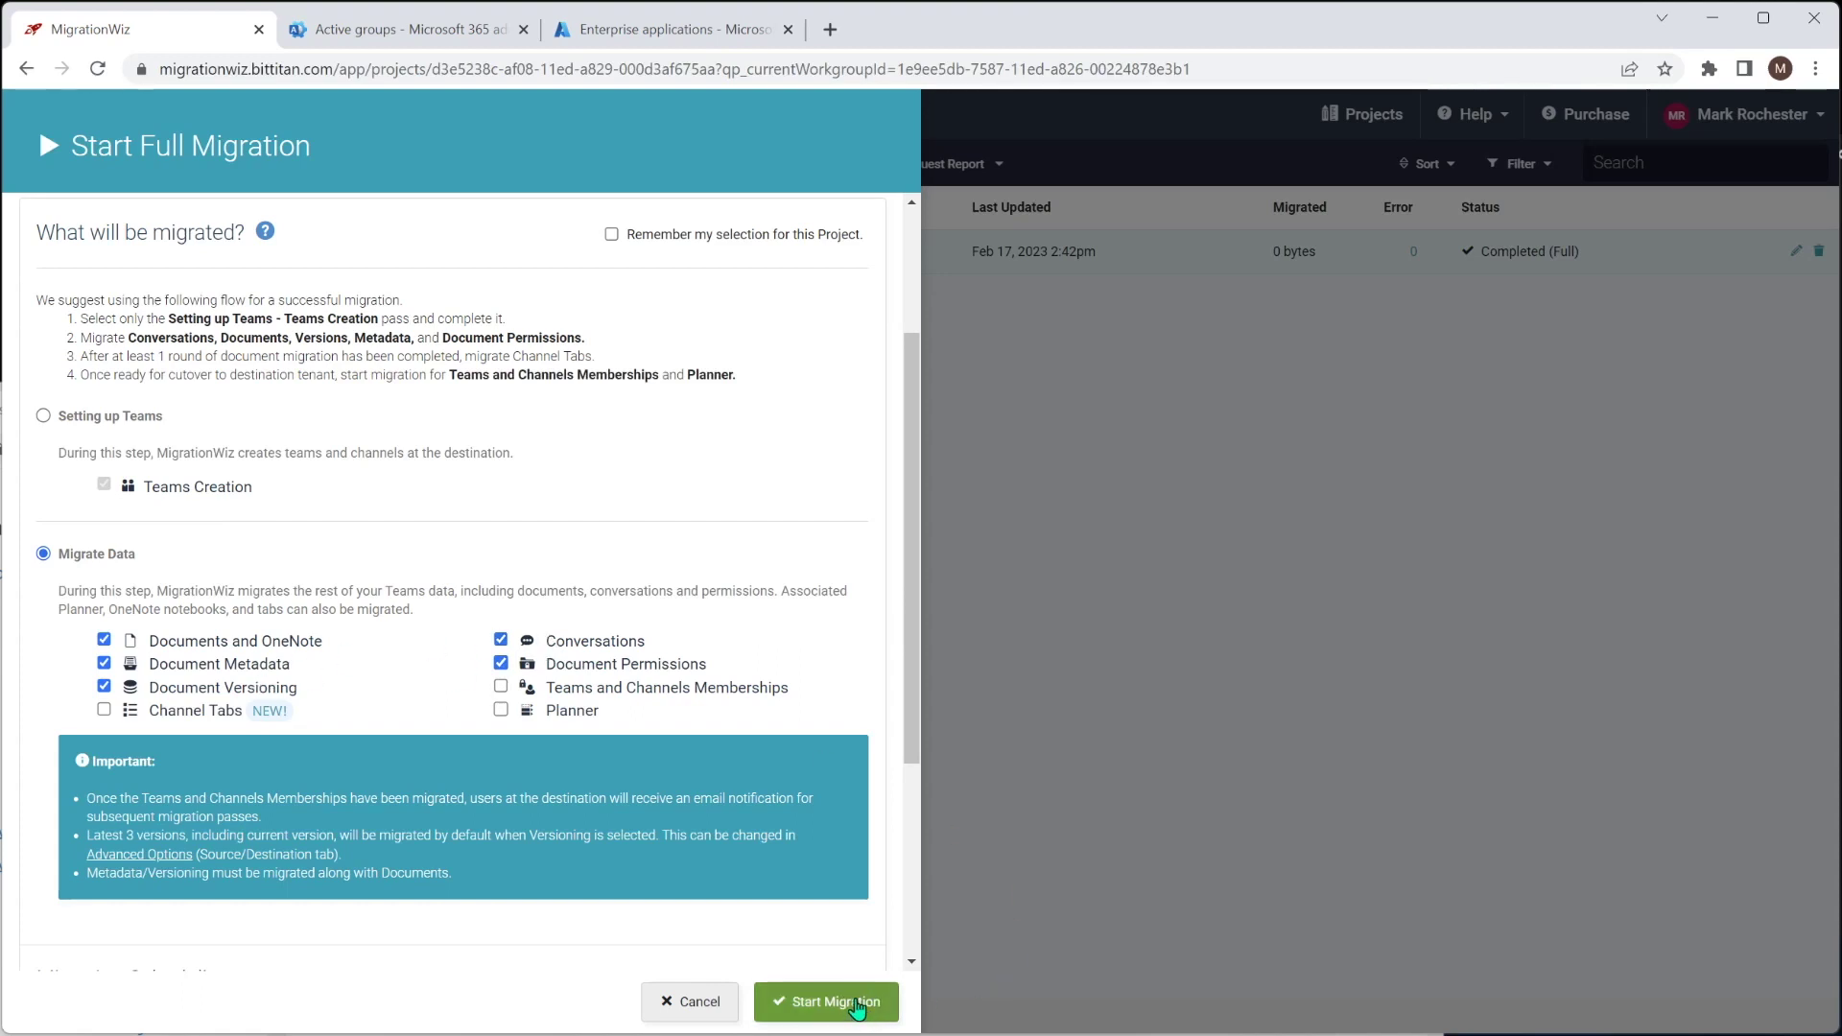
click(857, 1003)
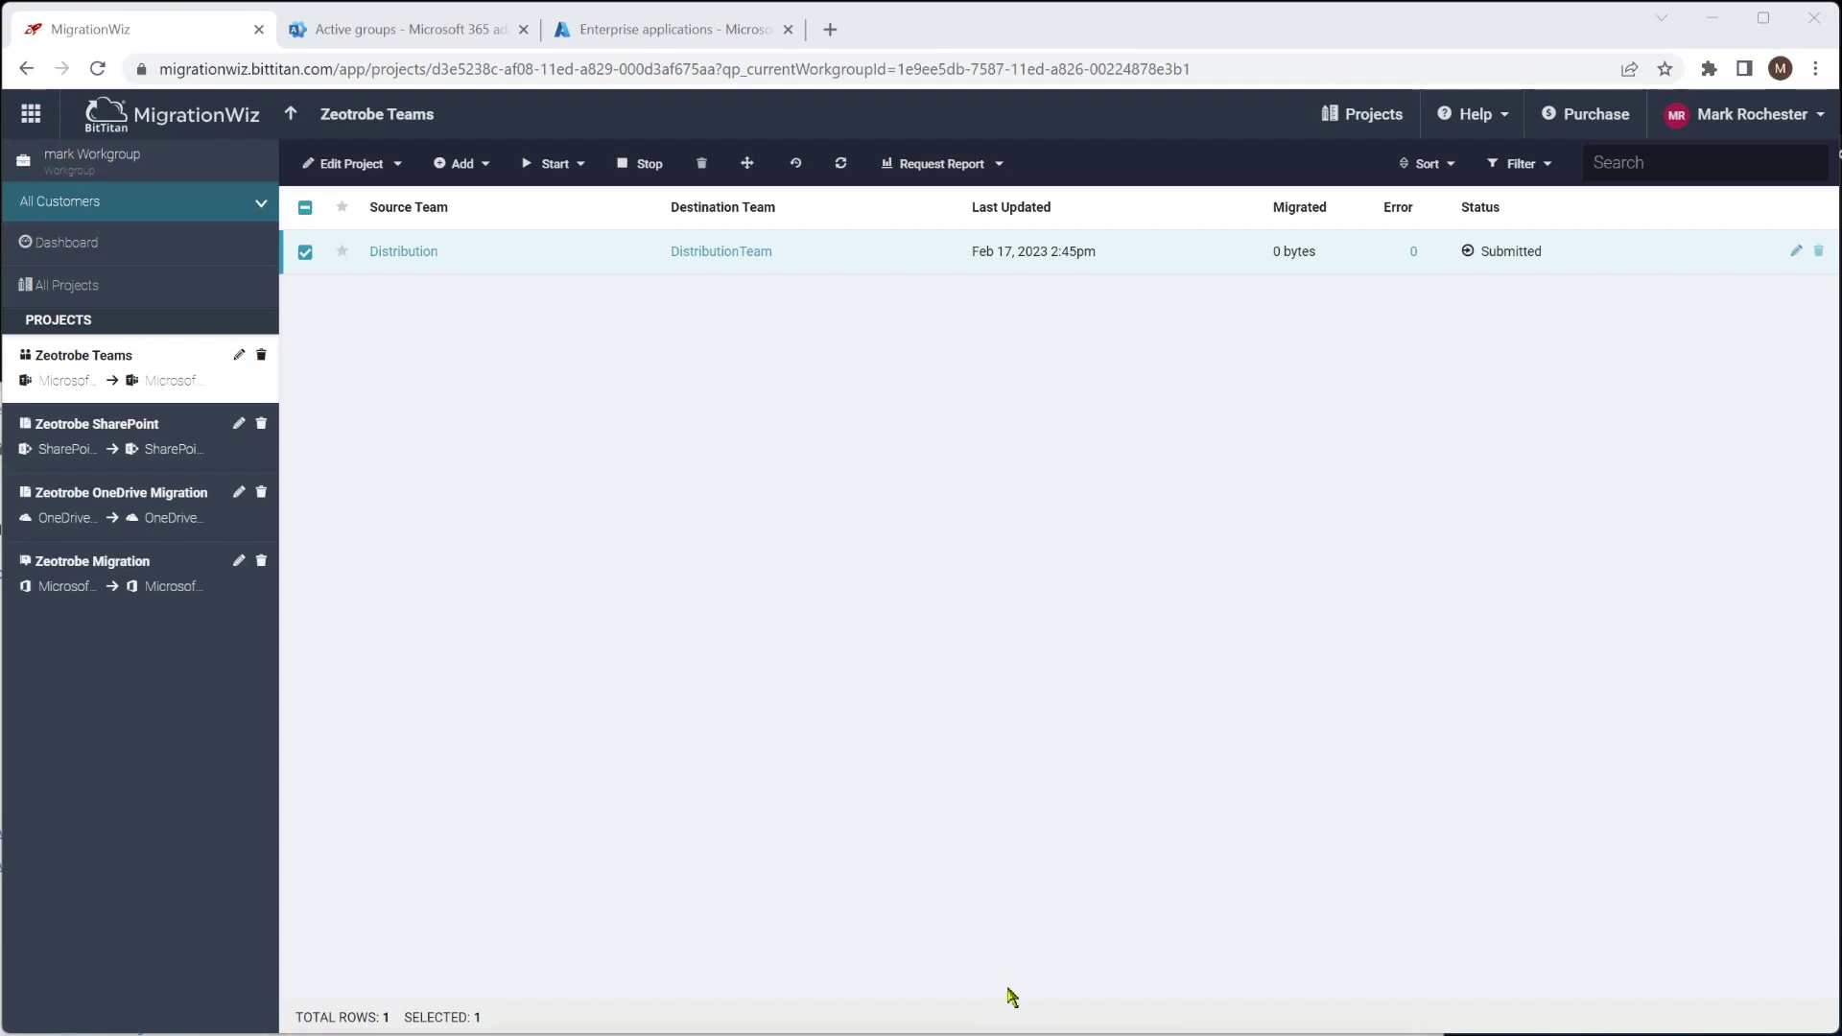
Bring up Microsoft Teams to view the Distribution team's General channel posts
click(1010, 1017)
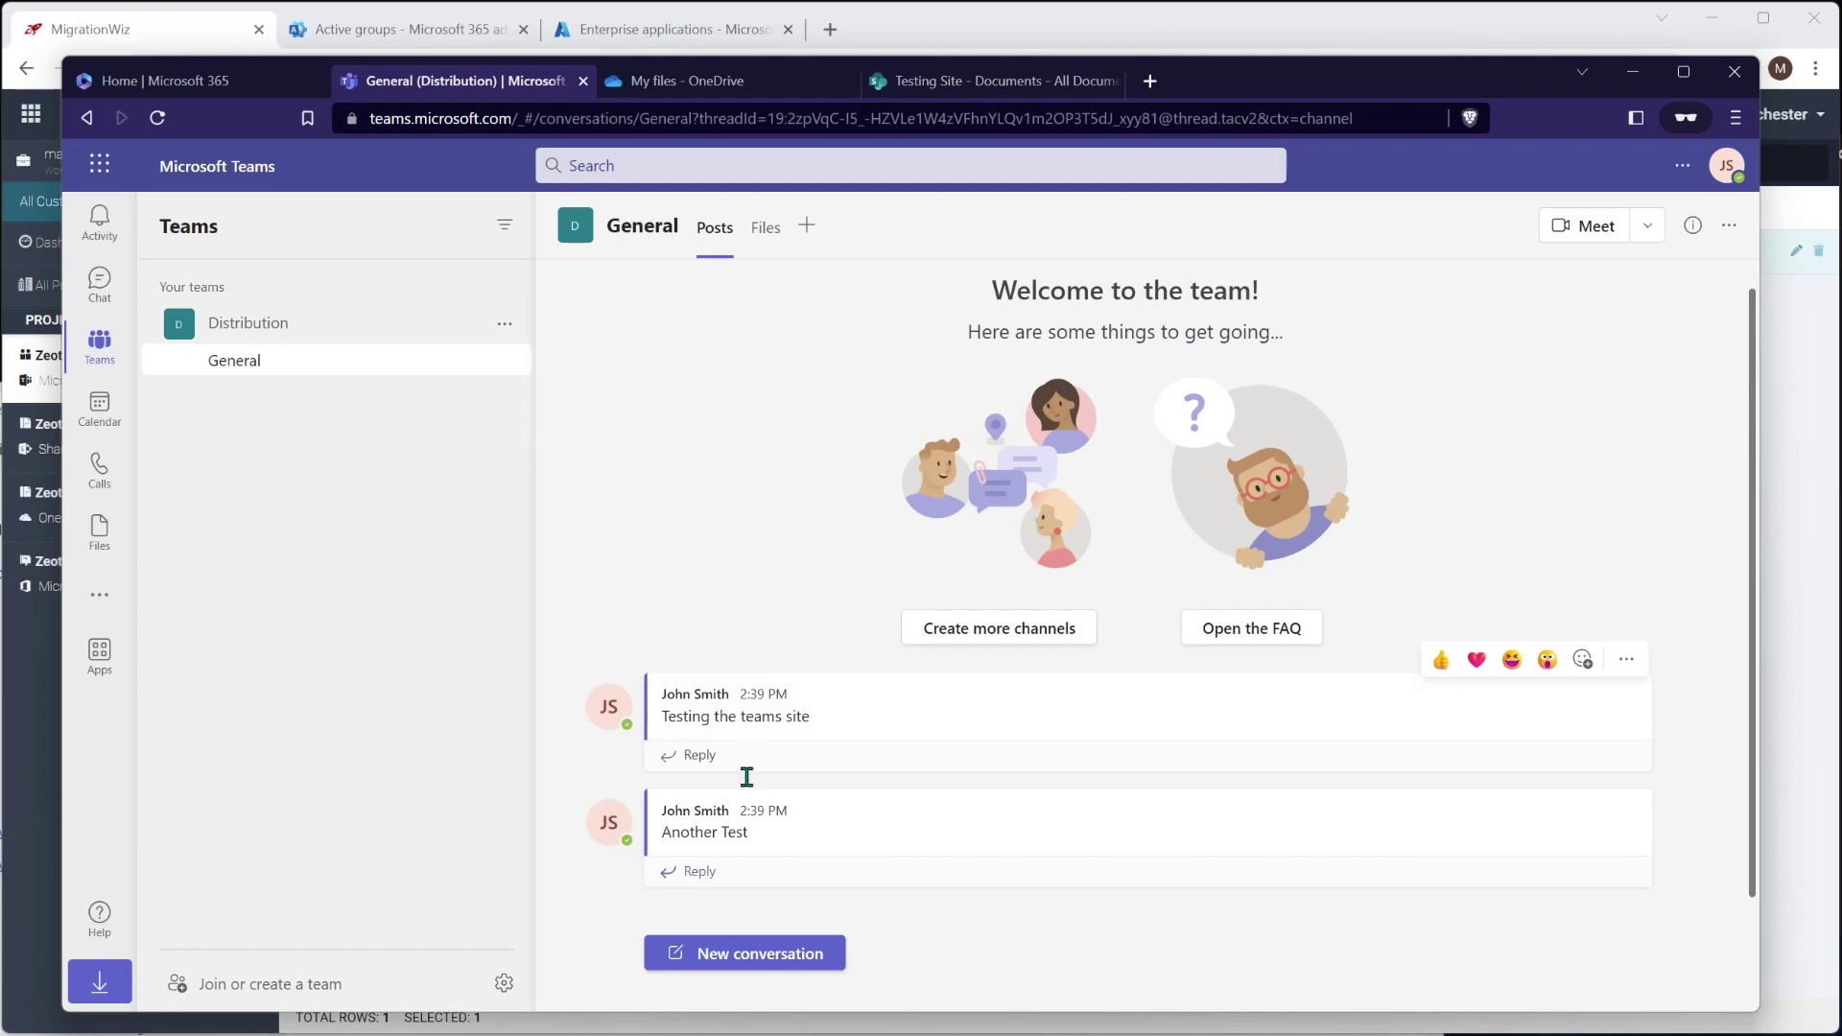
Review the General channel's Files and Posts tabs, then minimize the Teams window
click(765, 230)
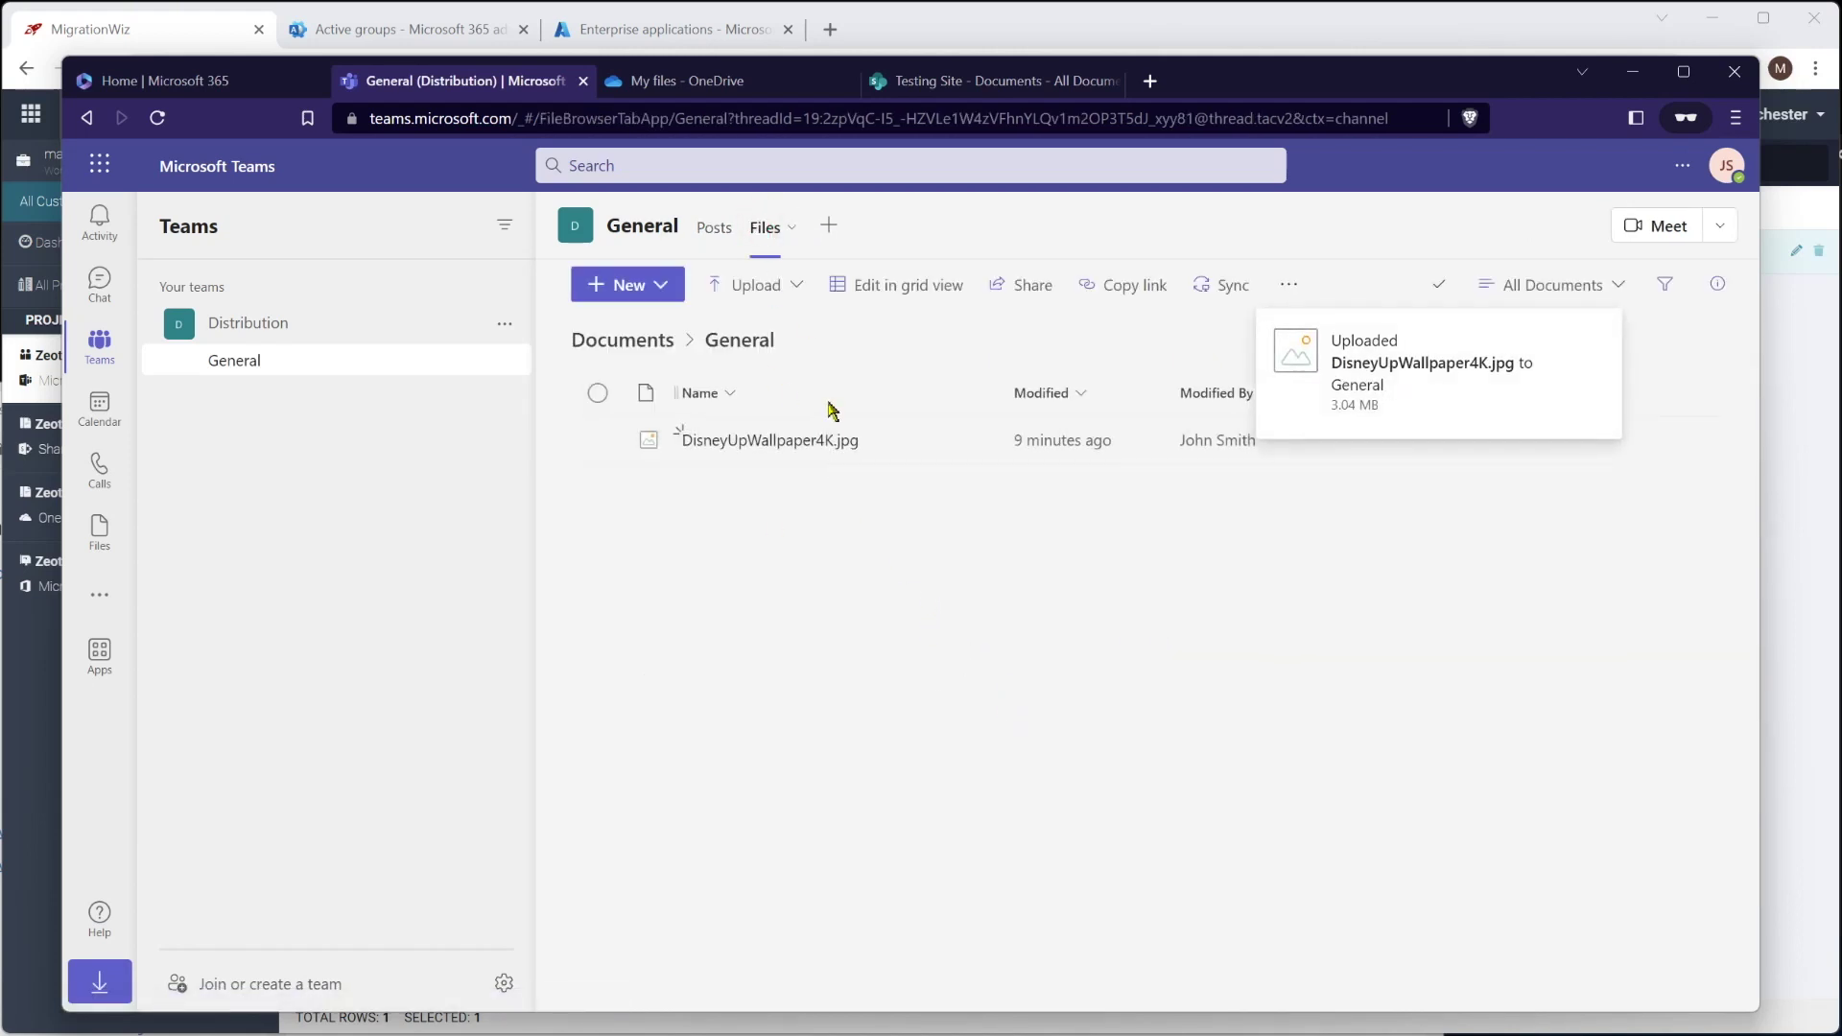
click(712, 242)
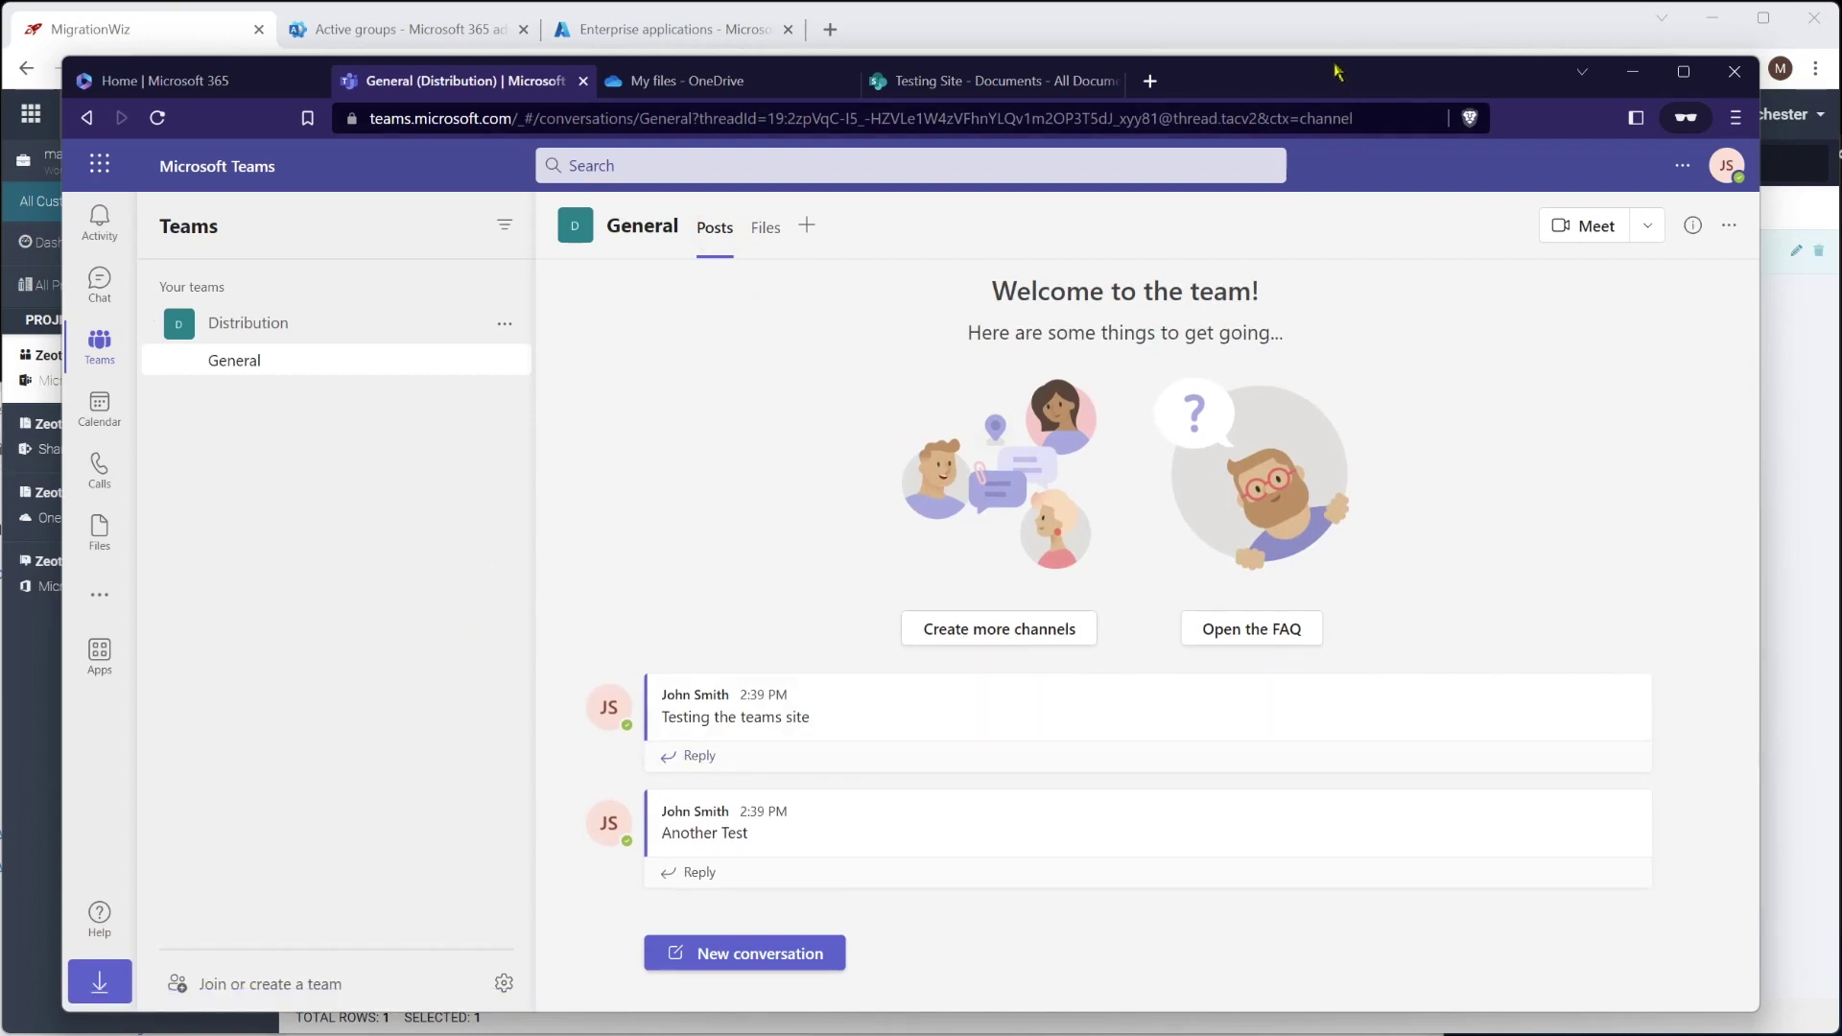
click(1632, 71)
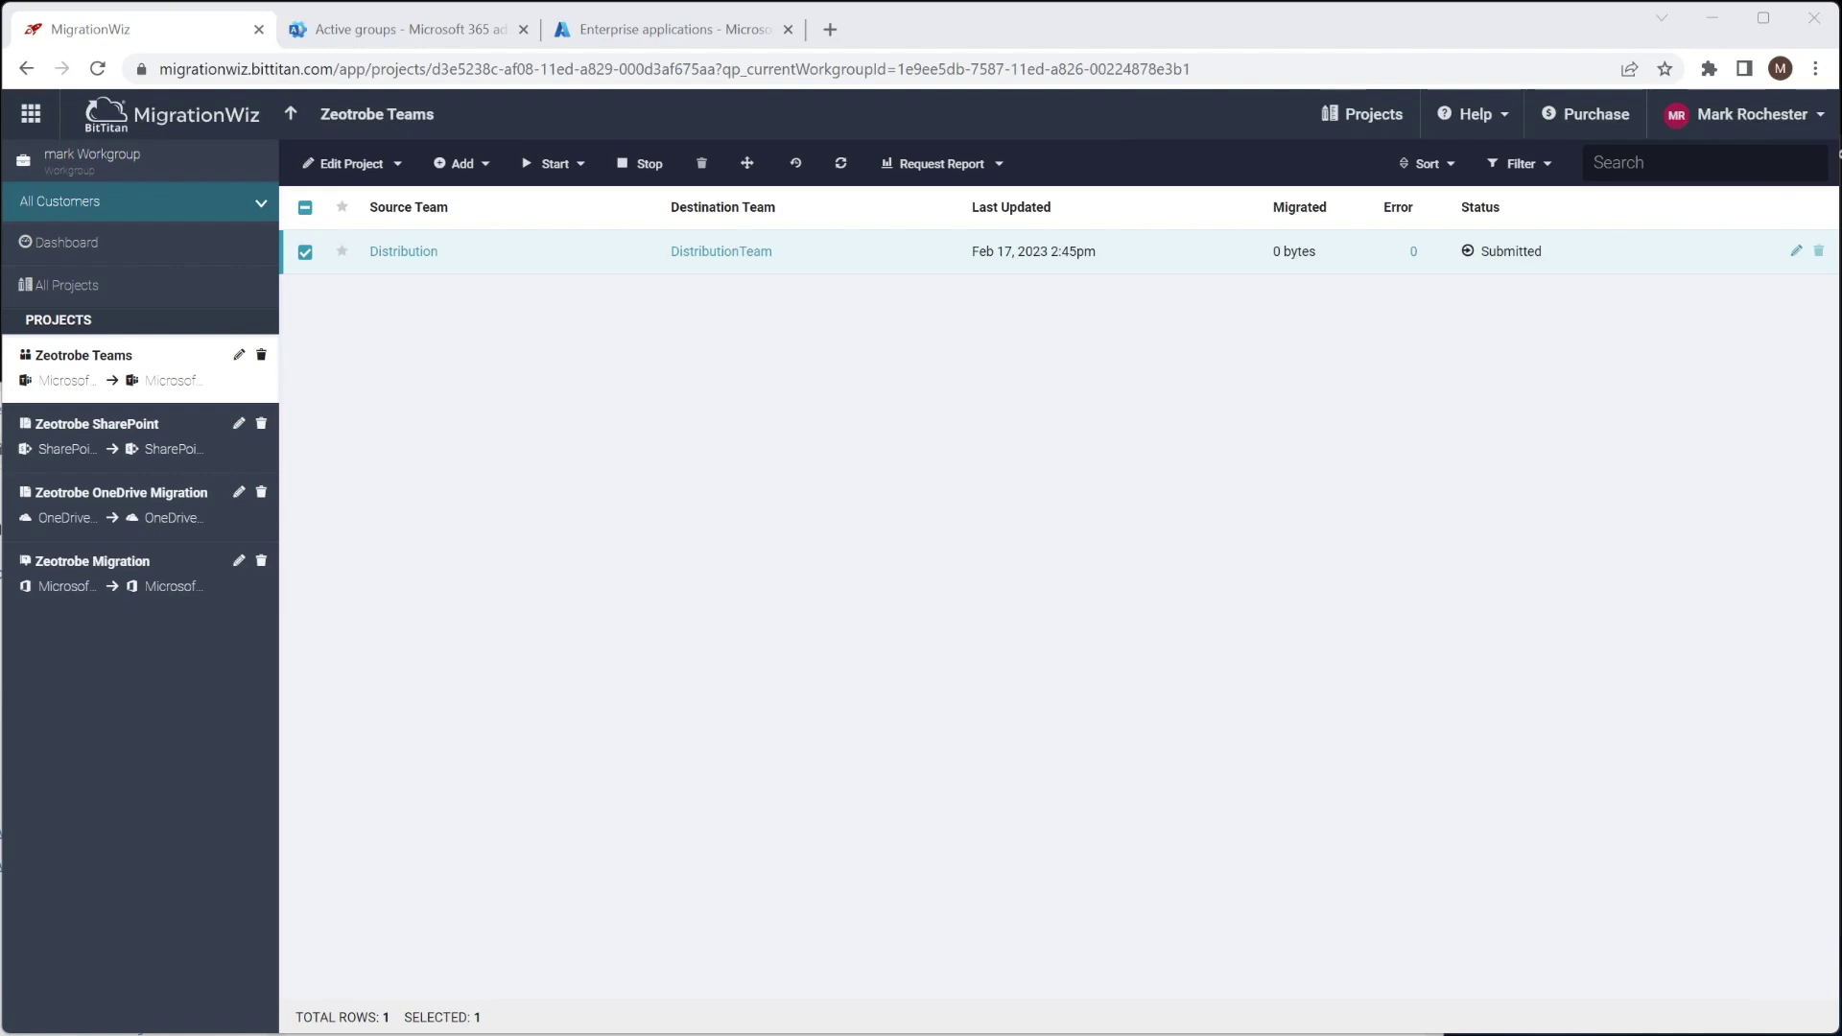
key(alt+Tab)
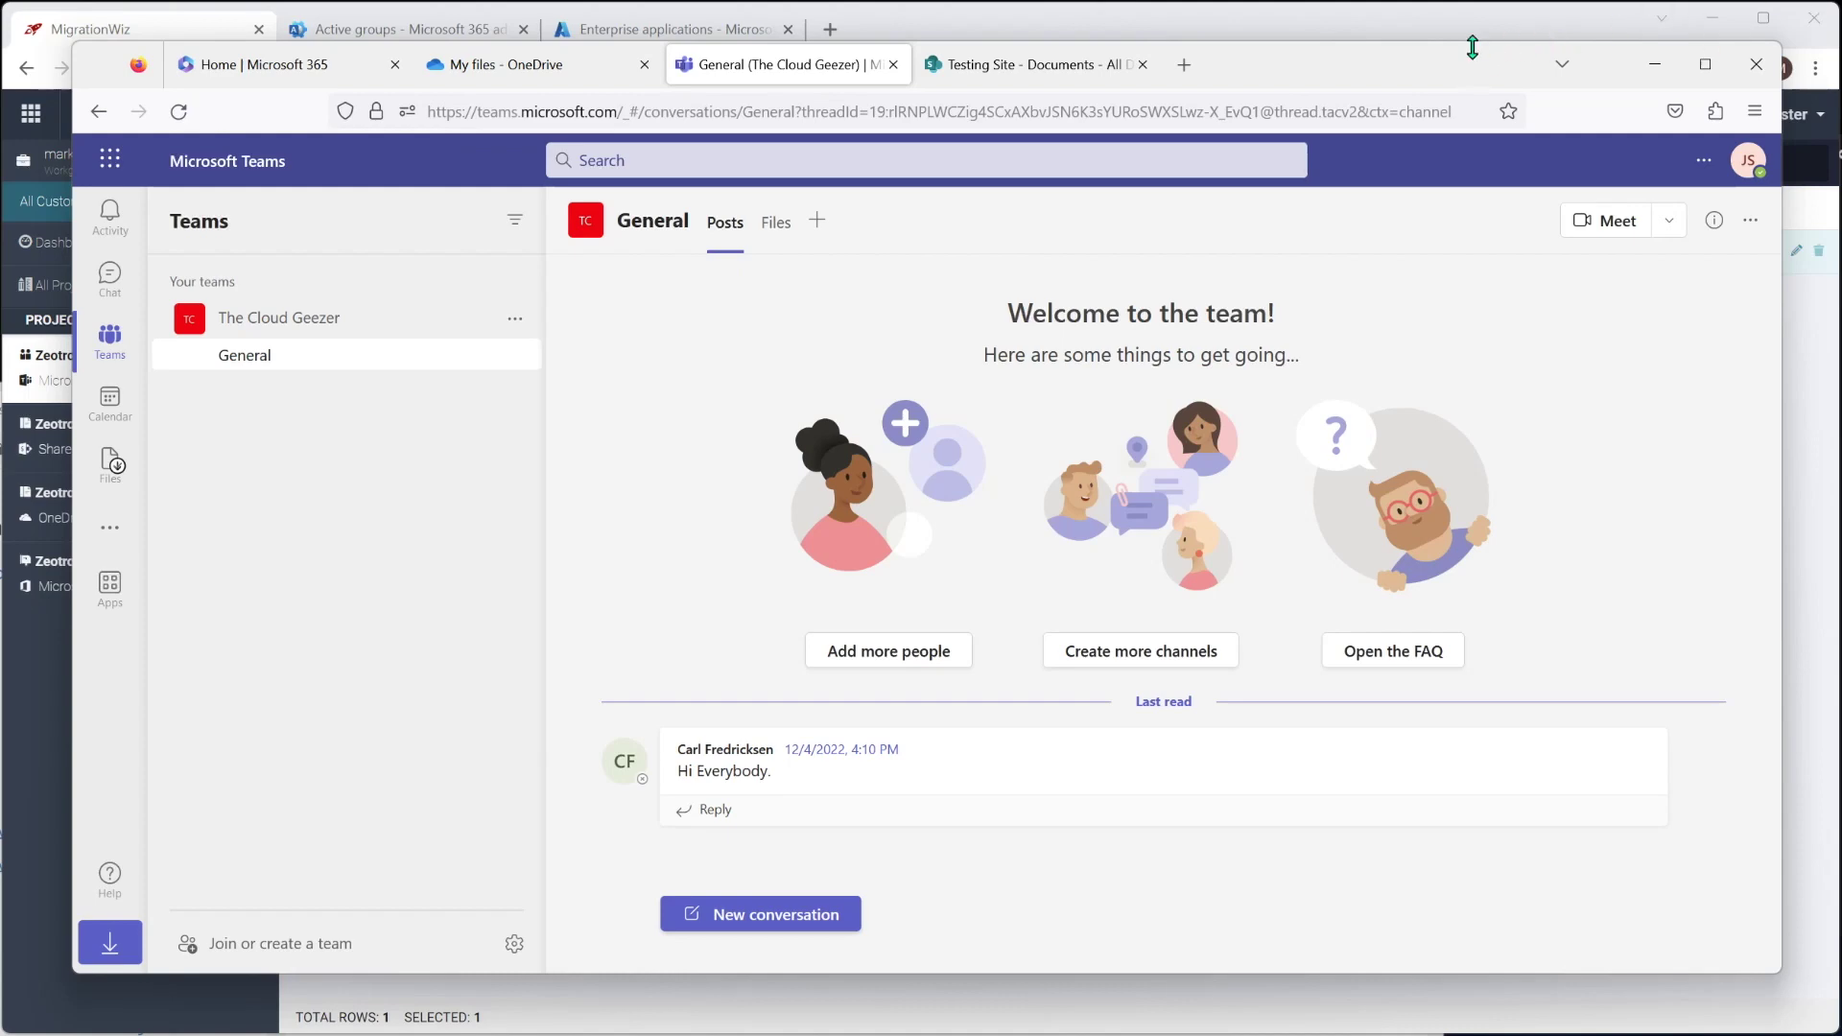
Drag the Teams browser window aside to reveal the MigrationWiz project list
drag(1452, 62, 1841, 1007)
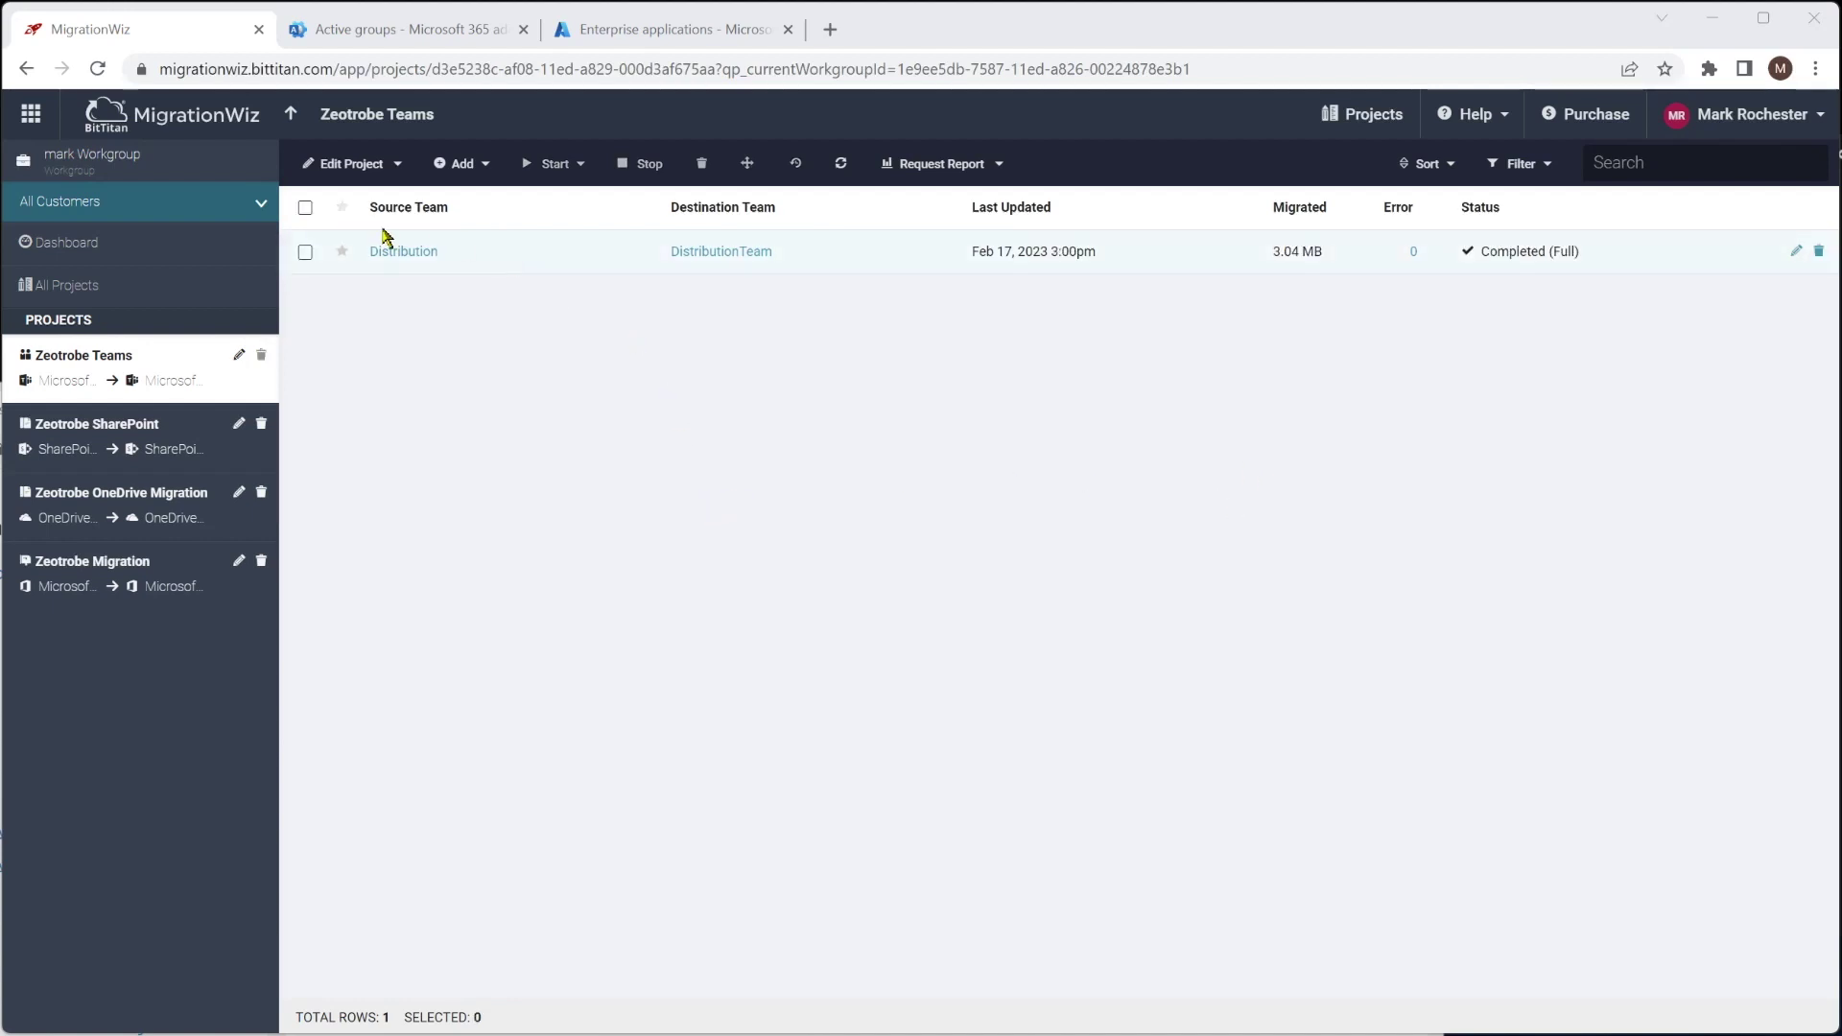
click(401, 257)
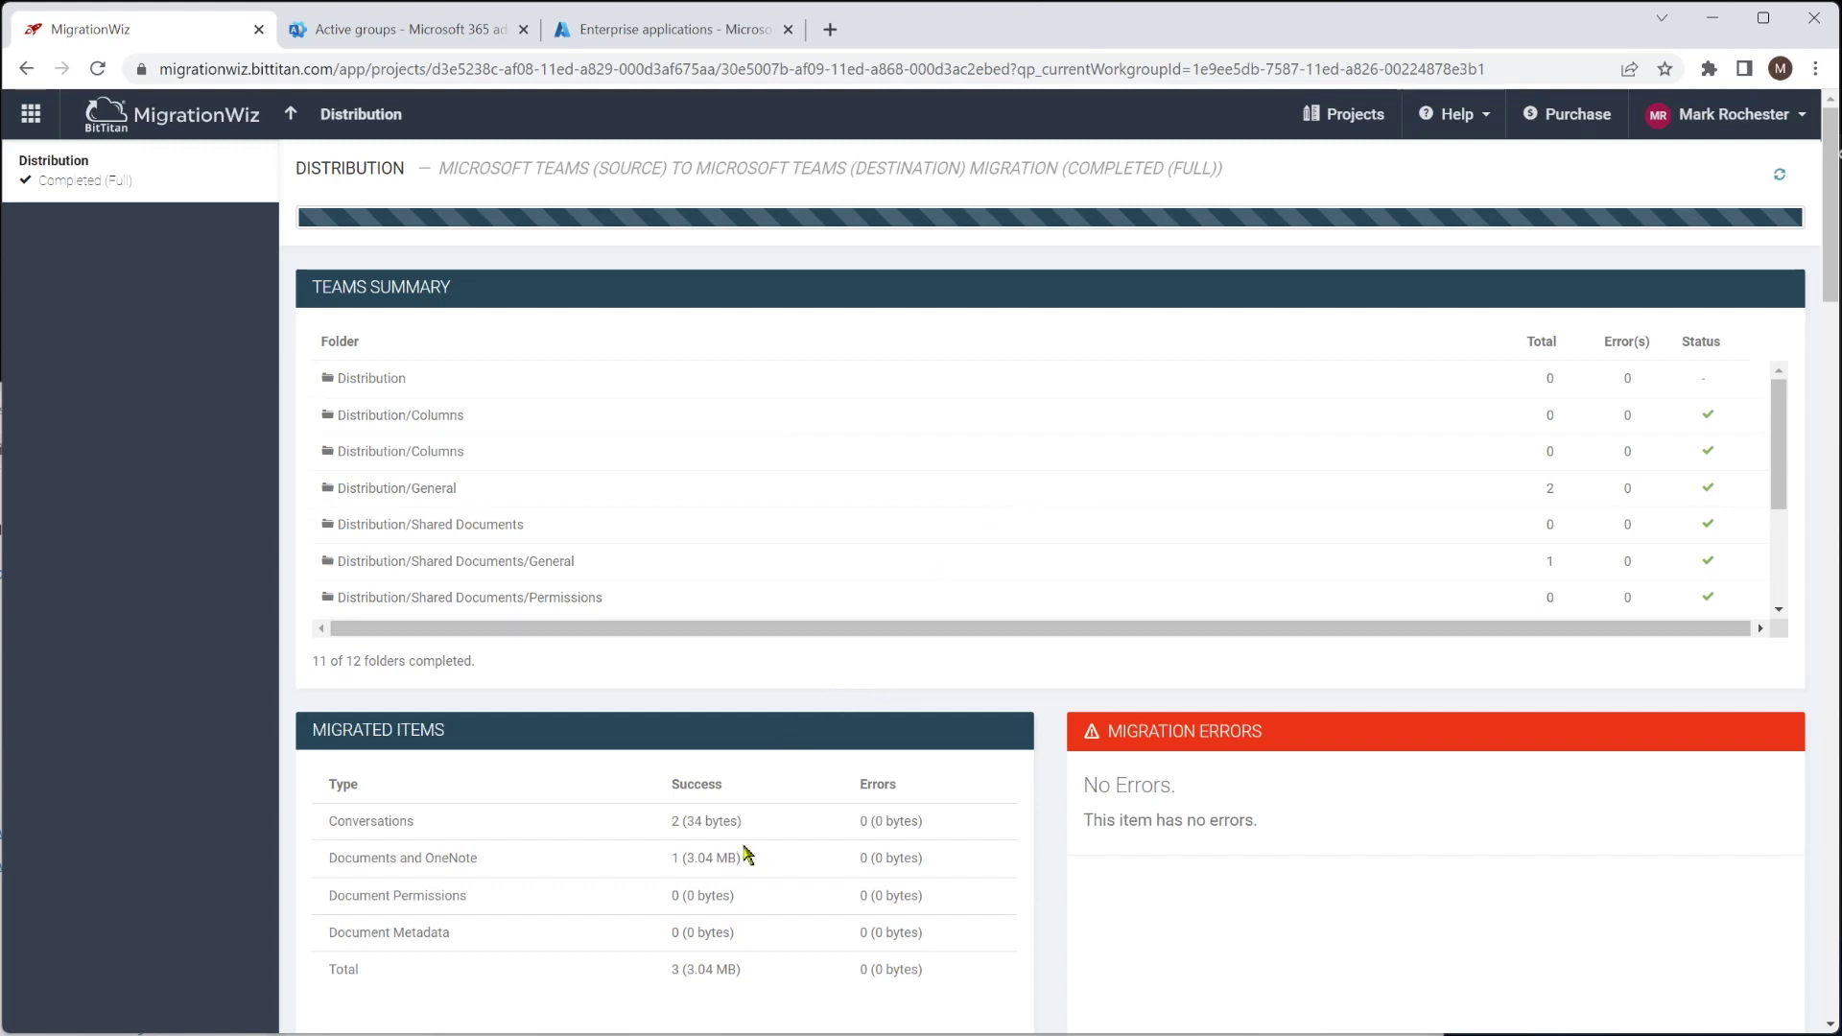
drag(1783, 442, 1794, 547)
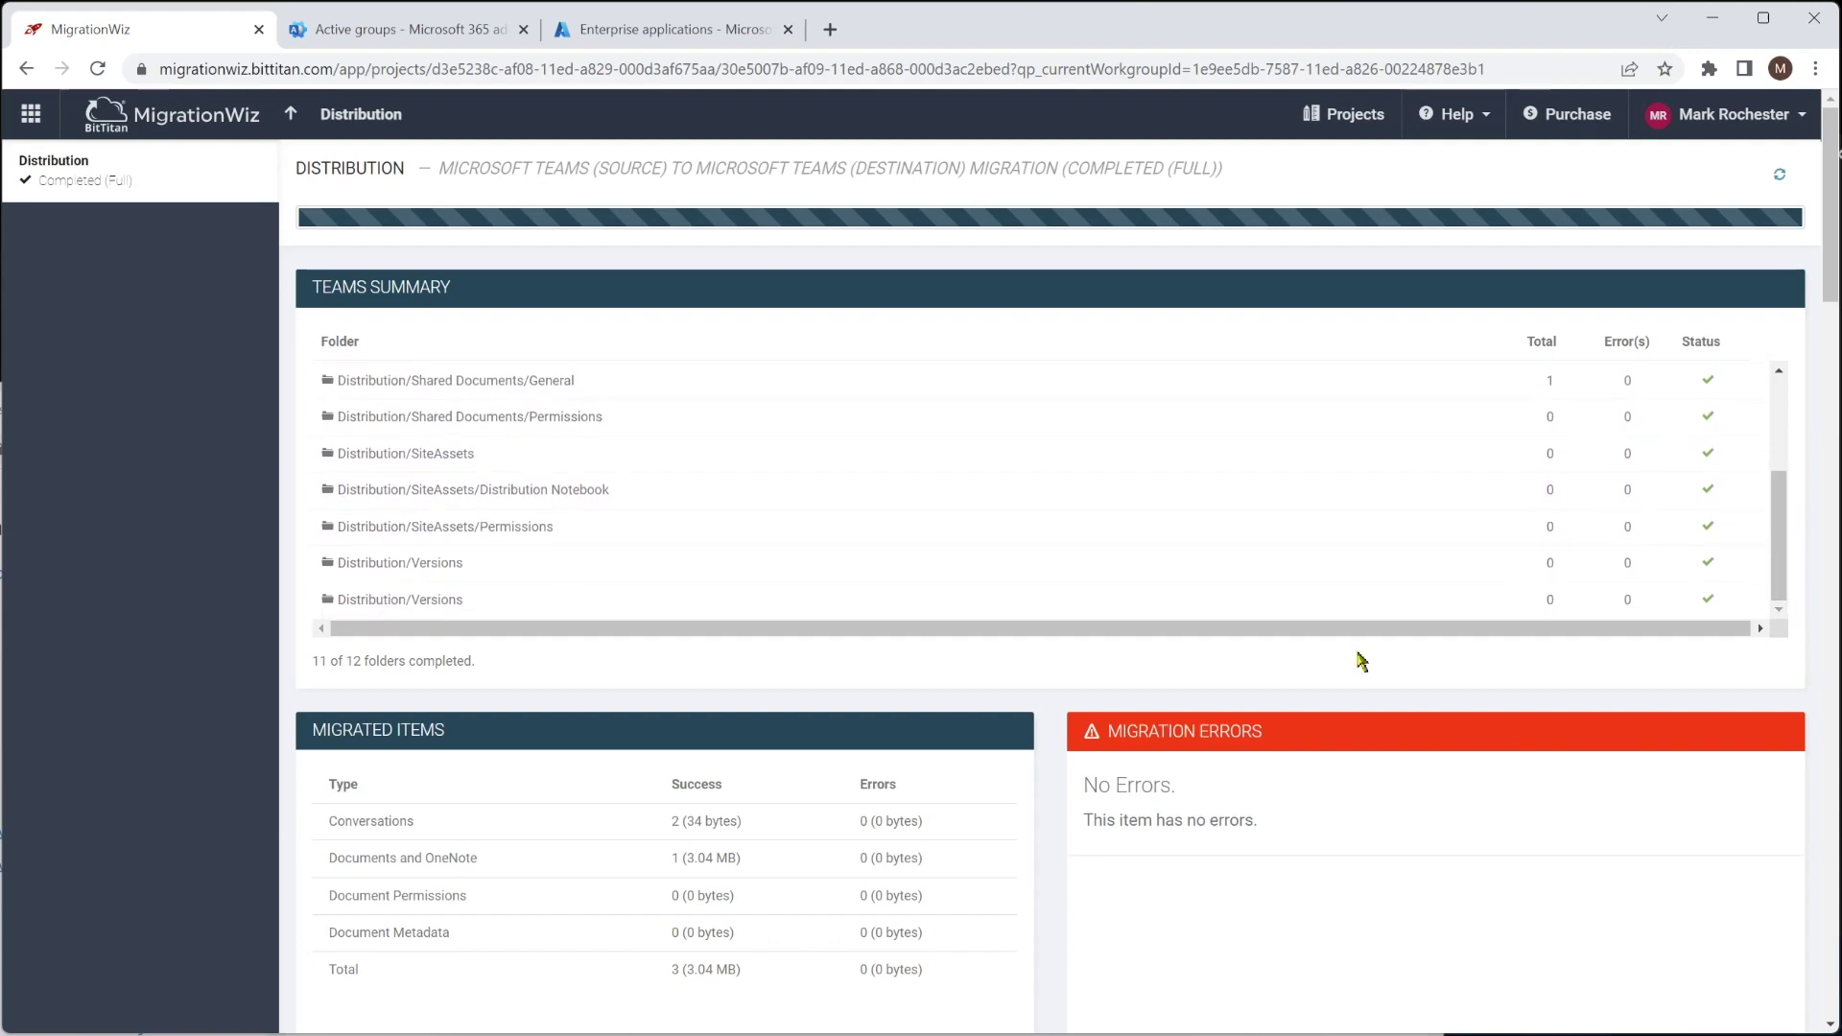
scroll(988, 884, down, 2)
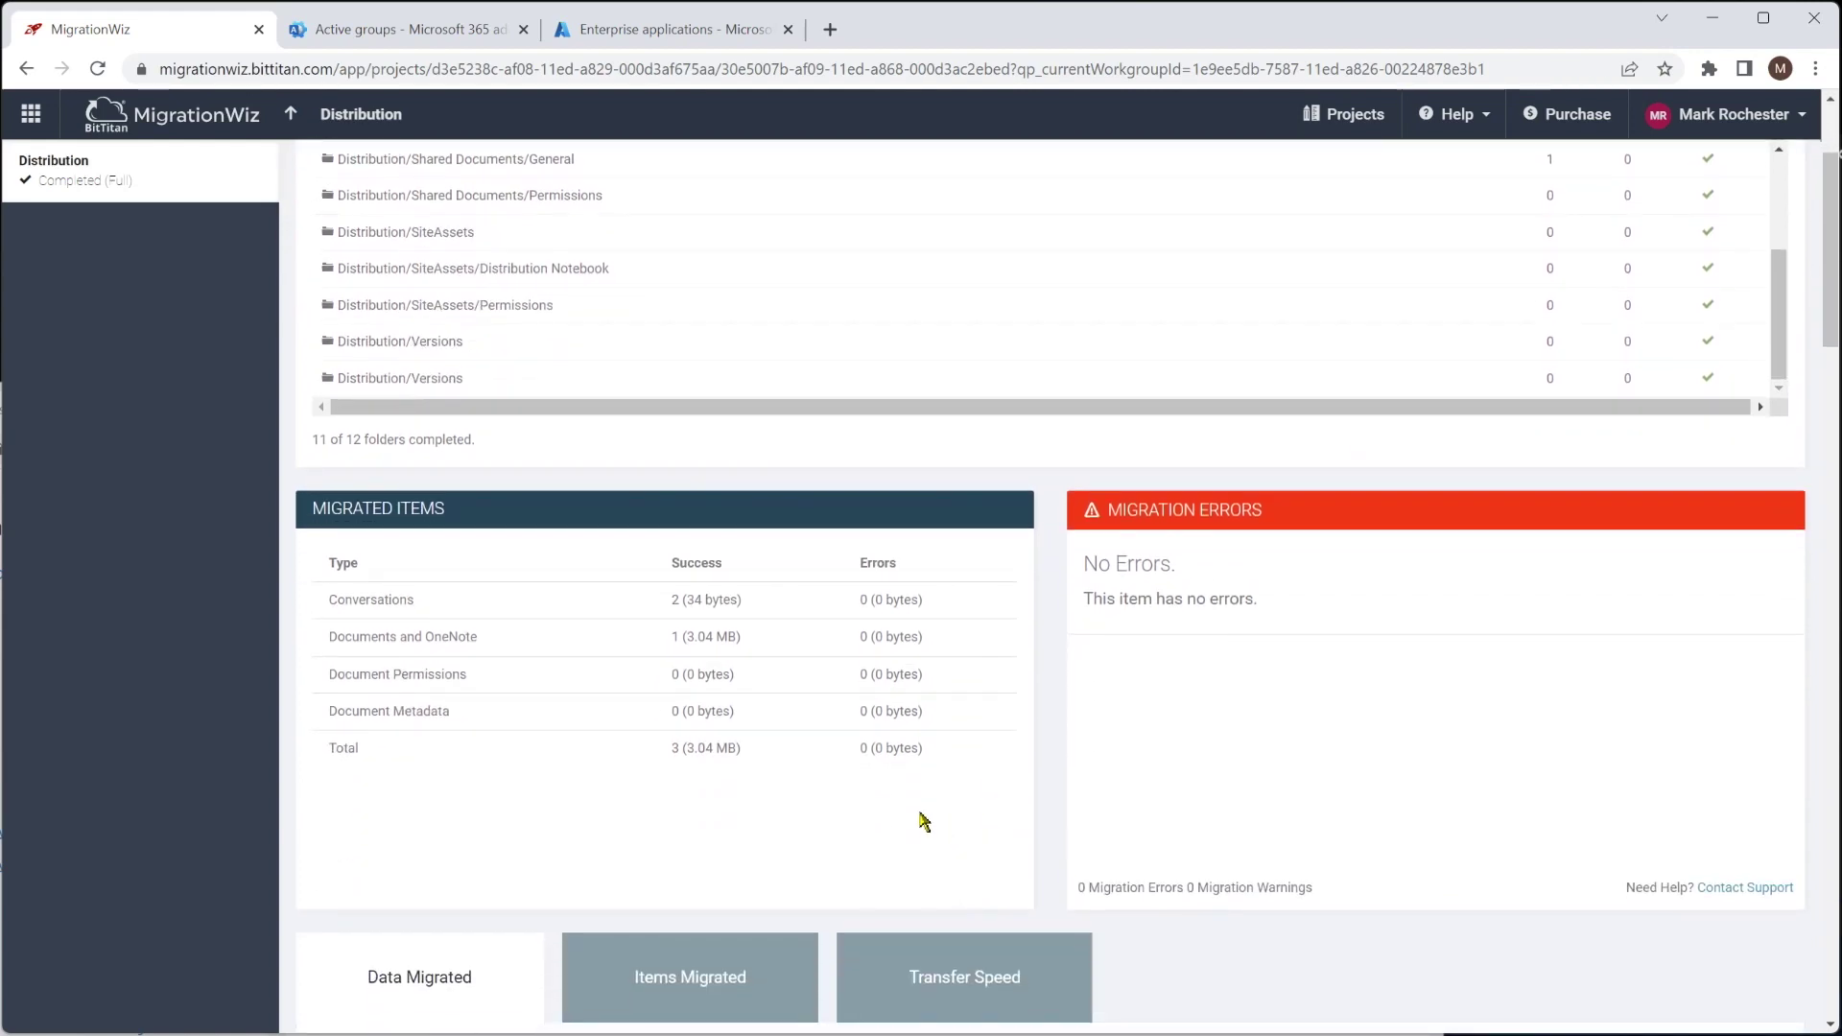
scroll(923, 821, down, 1)
scroll(922, 821, up, 1)
scroll(922, 821, down, 4)
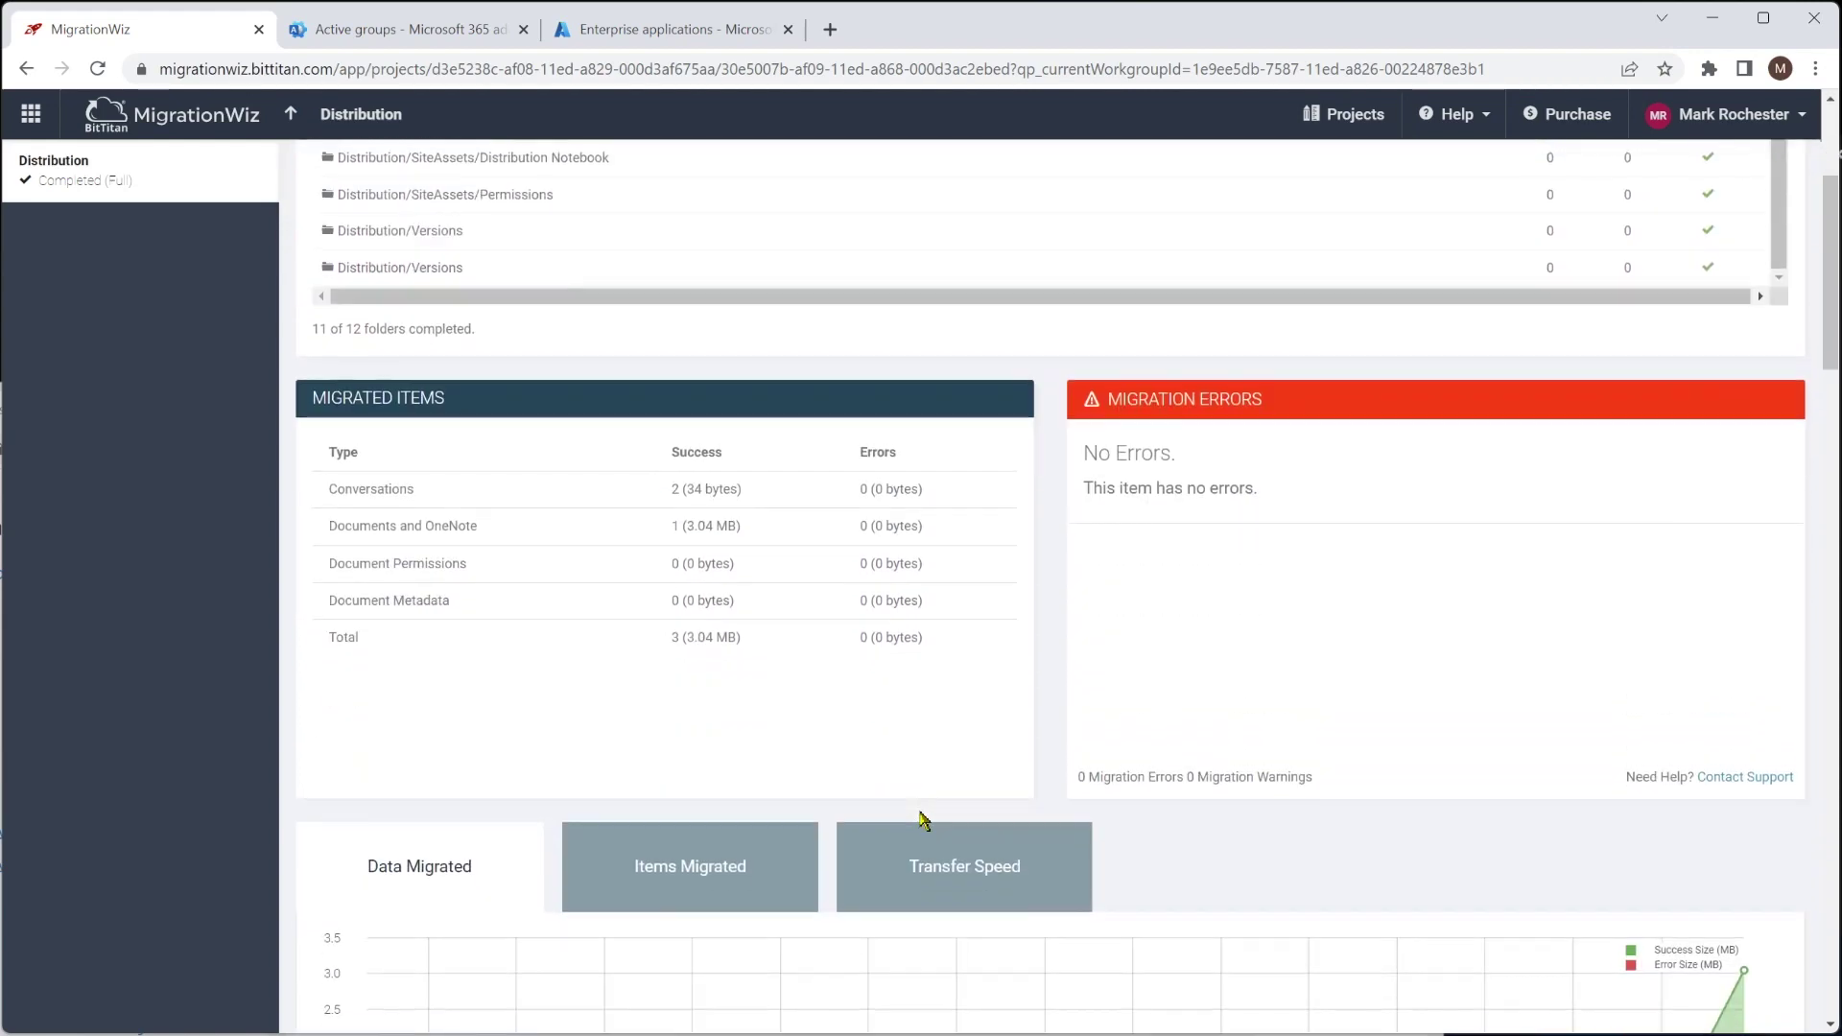
scroll(923, 821, up, 6)
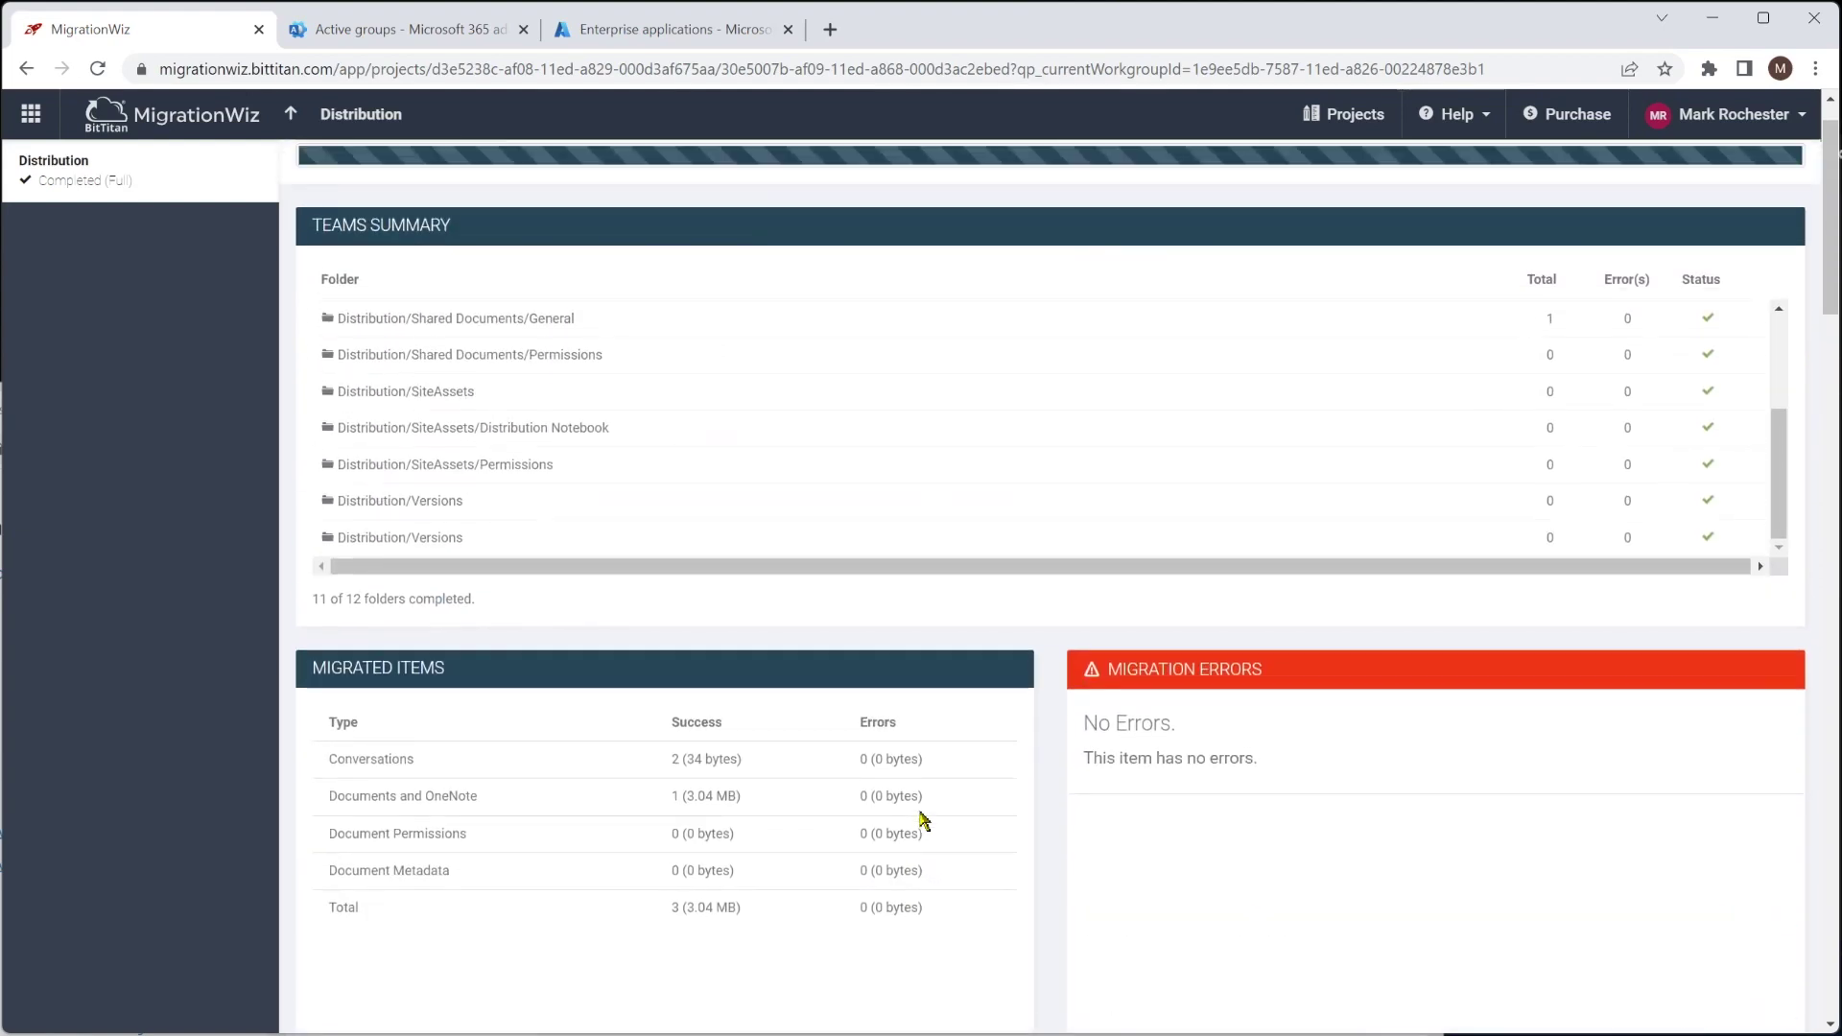
click(300, 122)
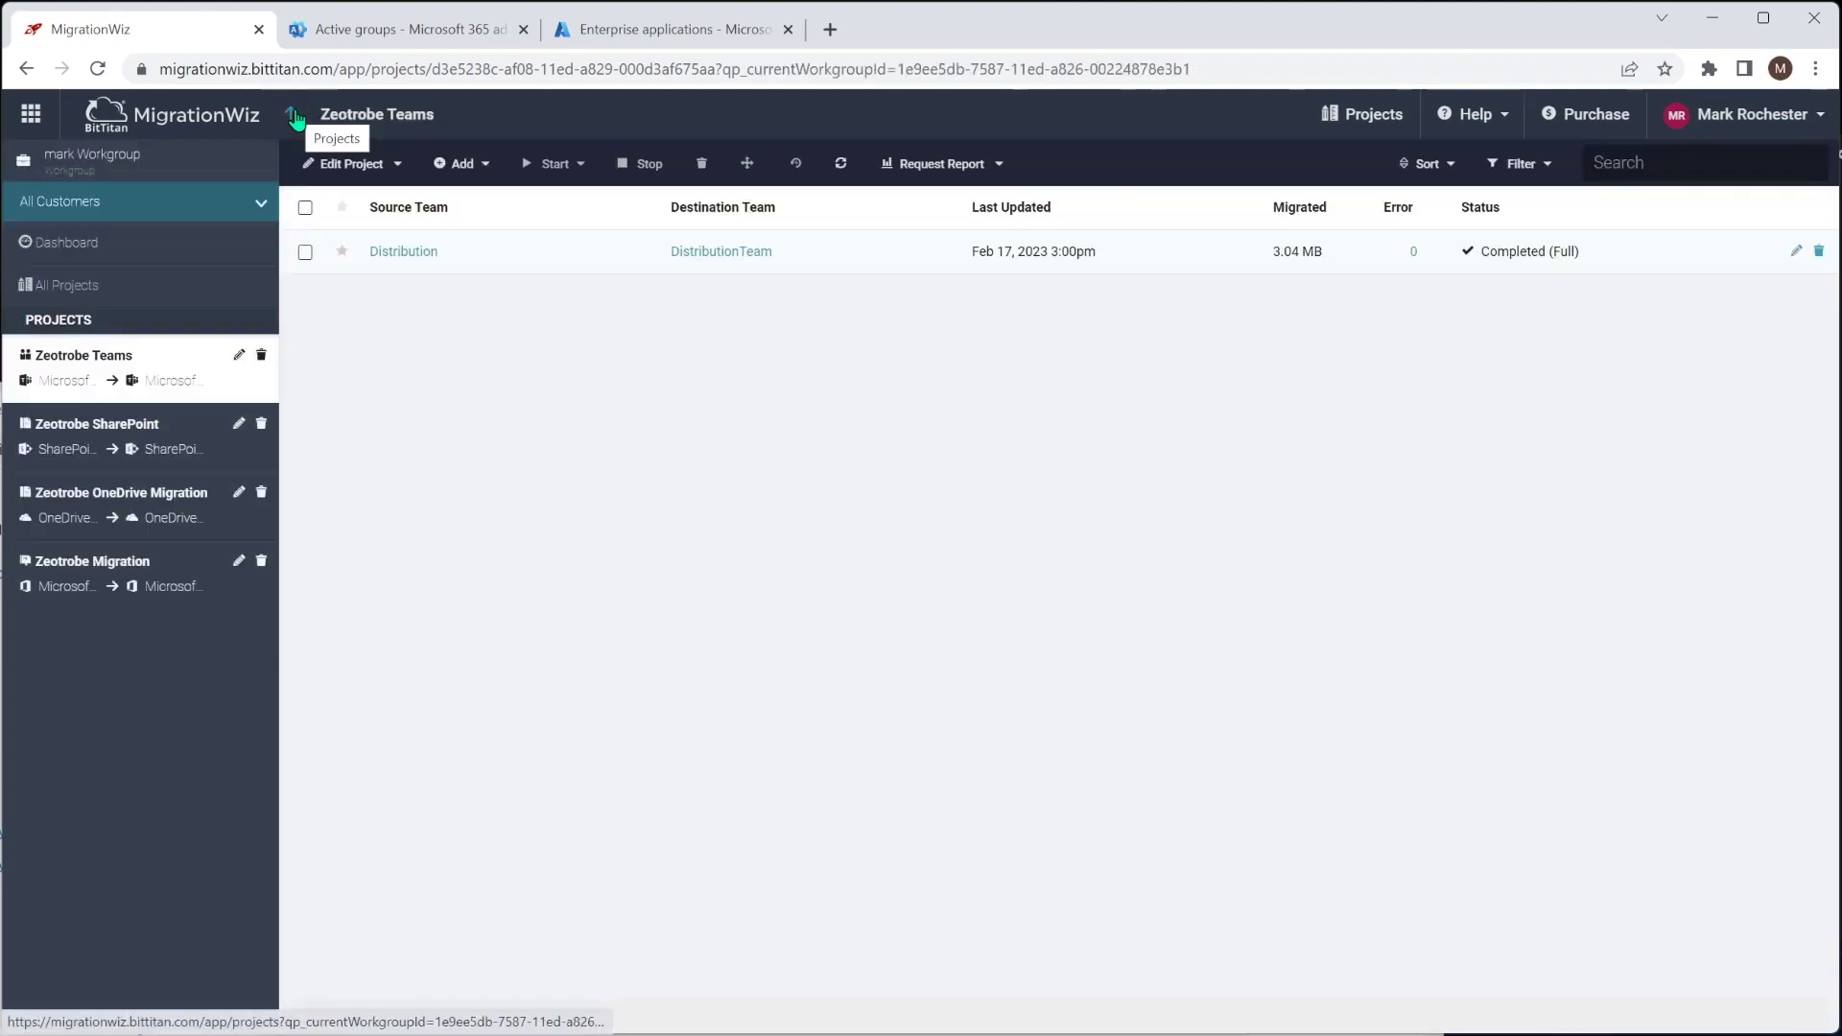
Run a Full Migration for Distribution using Migrate Data, excluding Documents, OneNote and Conversations, and adding Planner
click(305, 252)
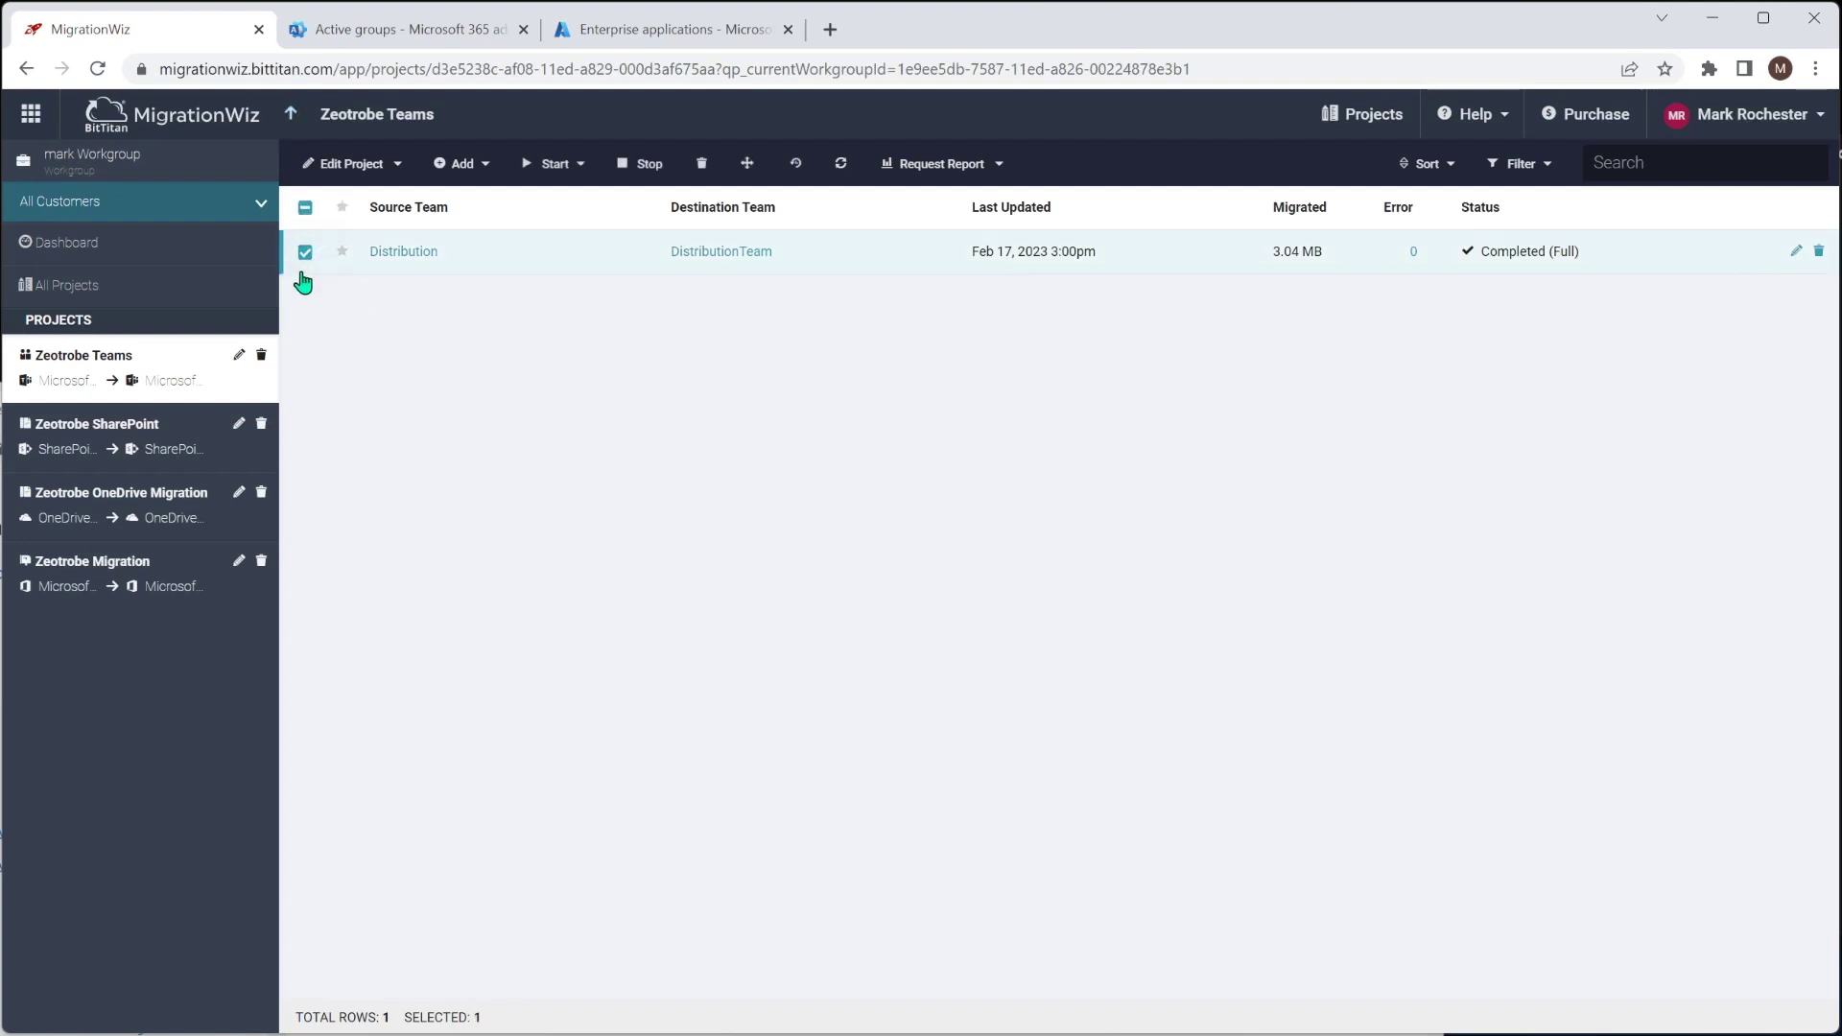
click(579, 171)
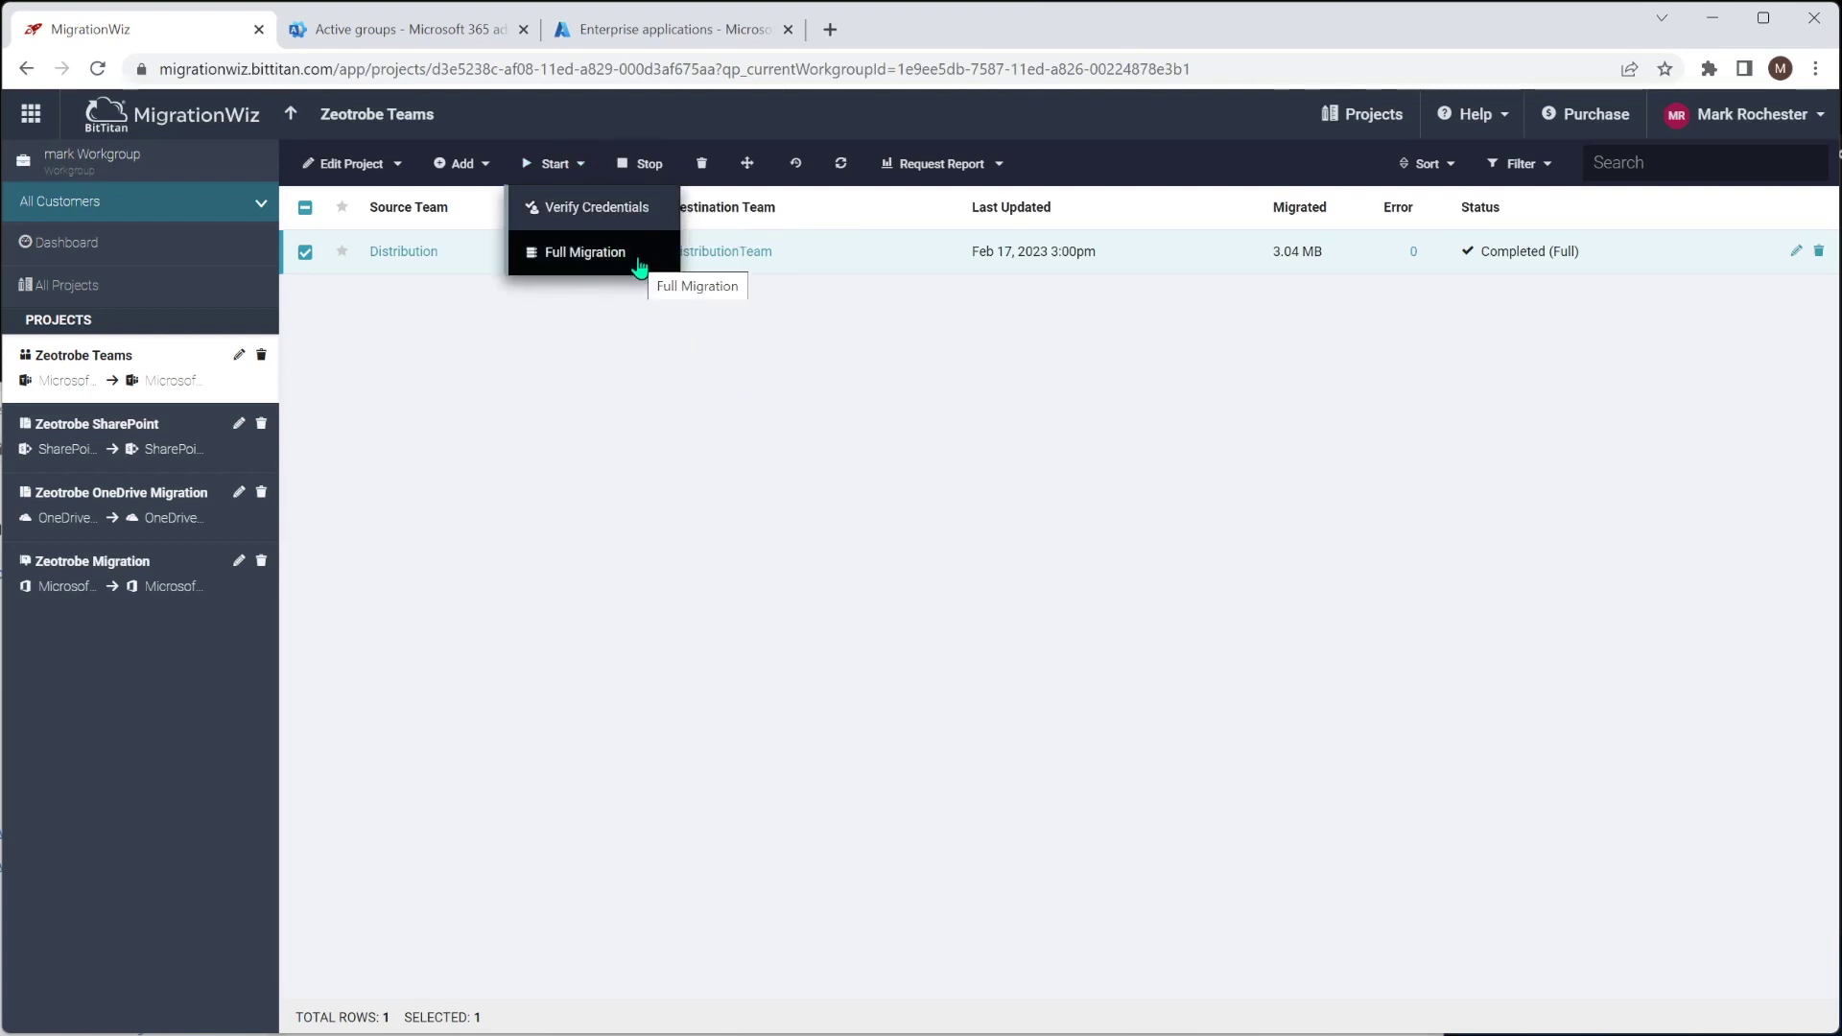
click(599, 257)
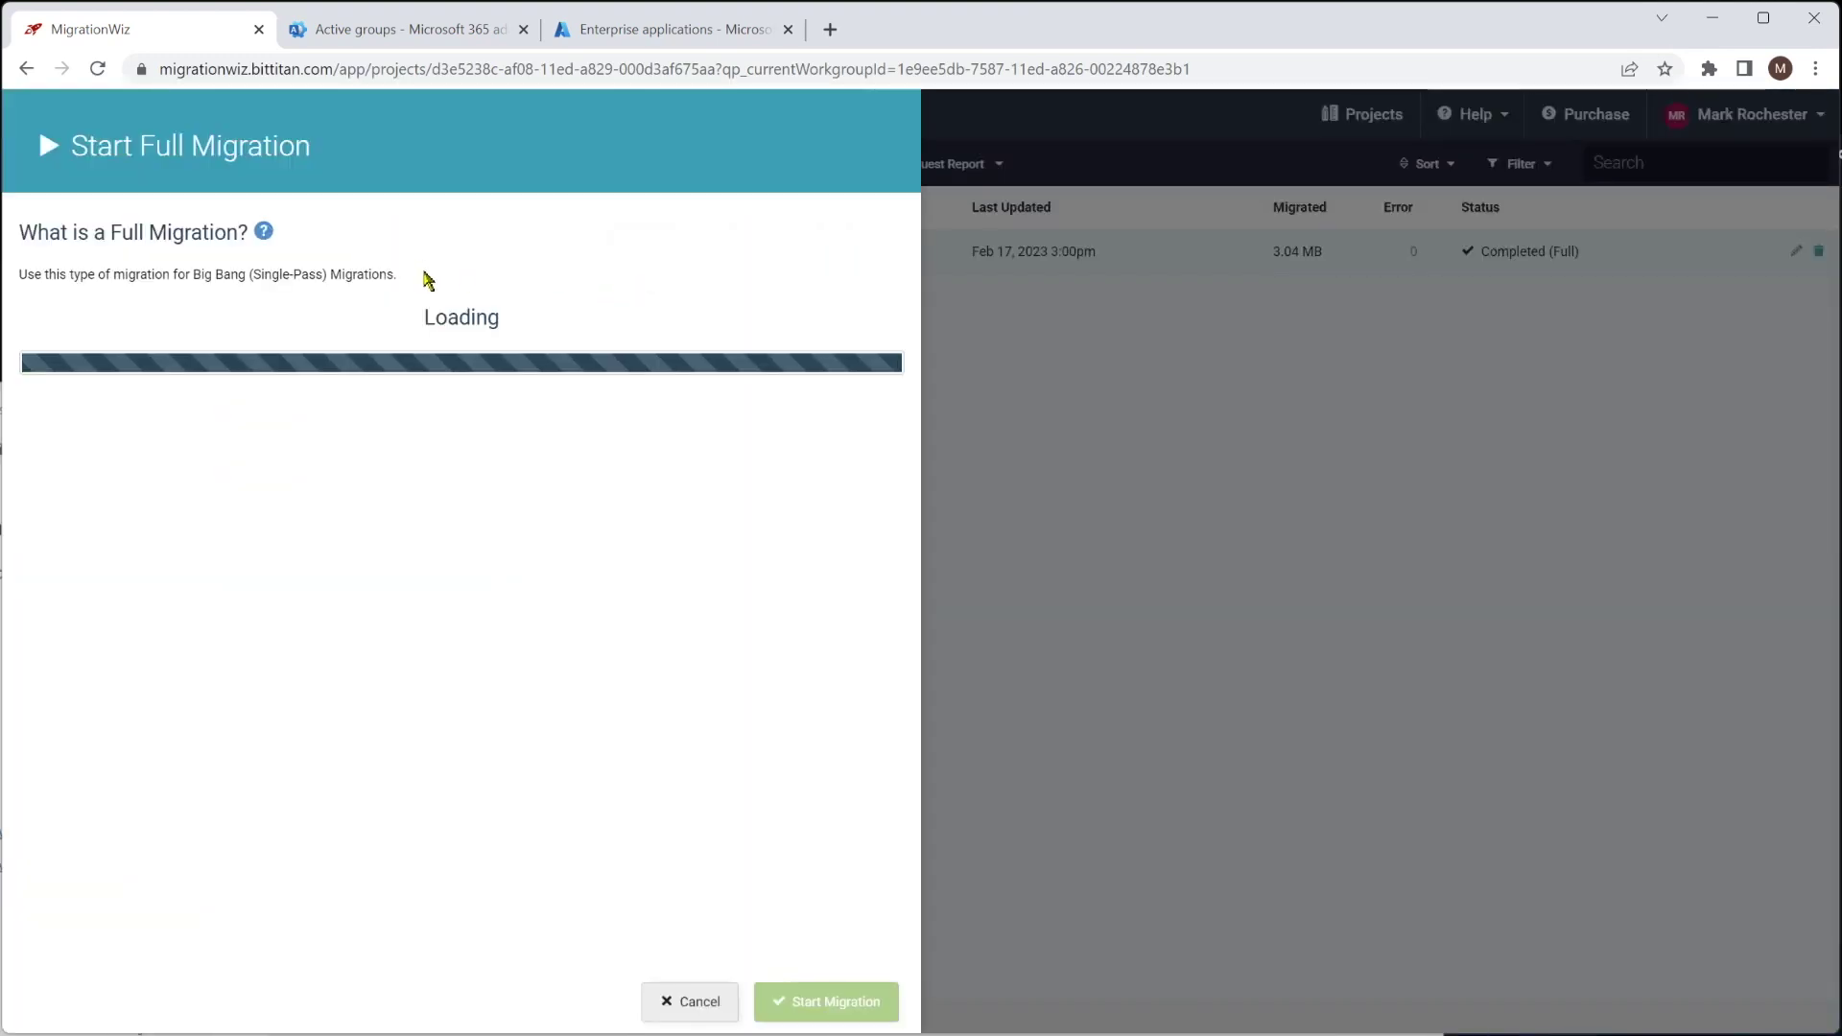
scroll(343, 575, down, 2)
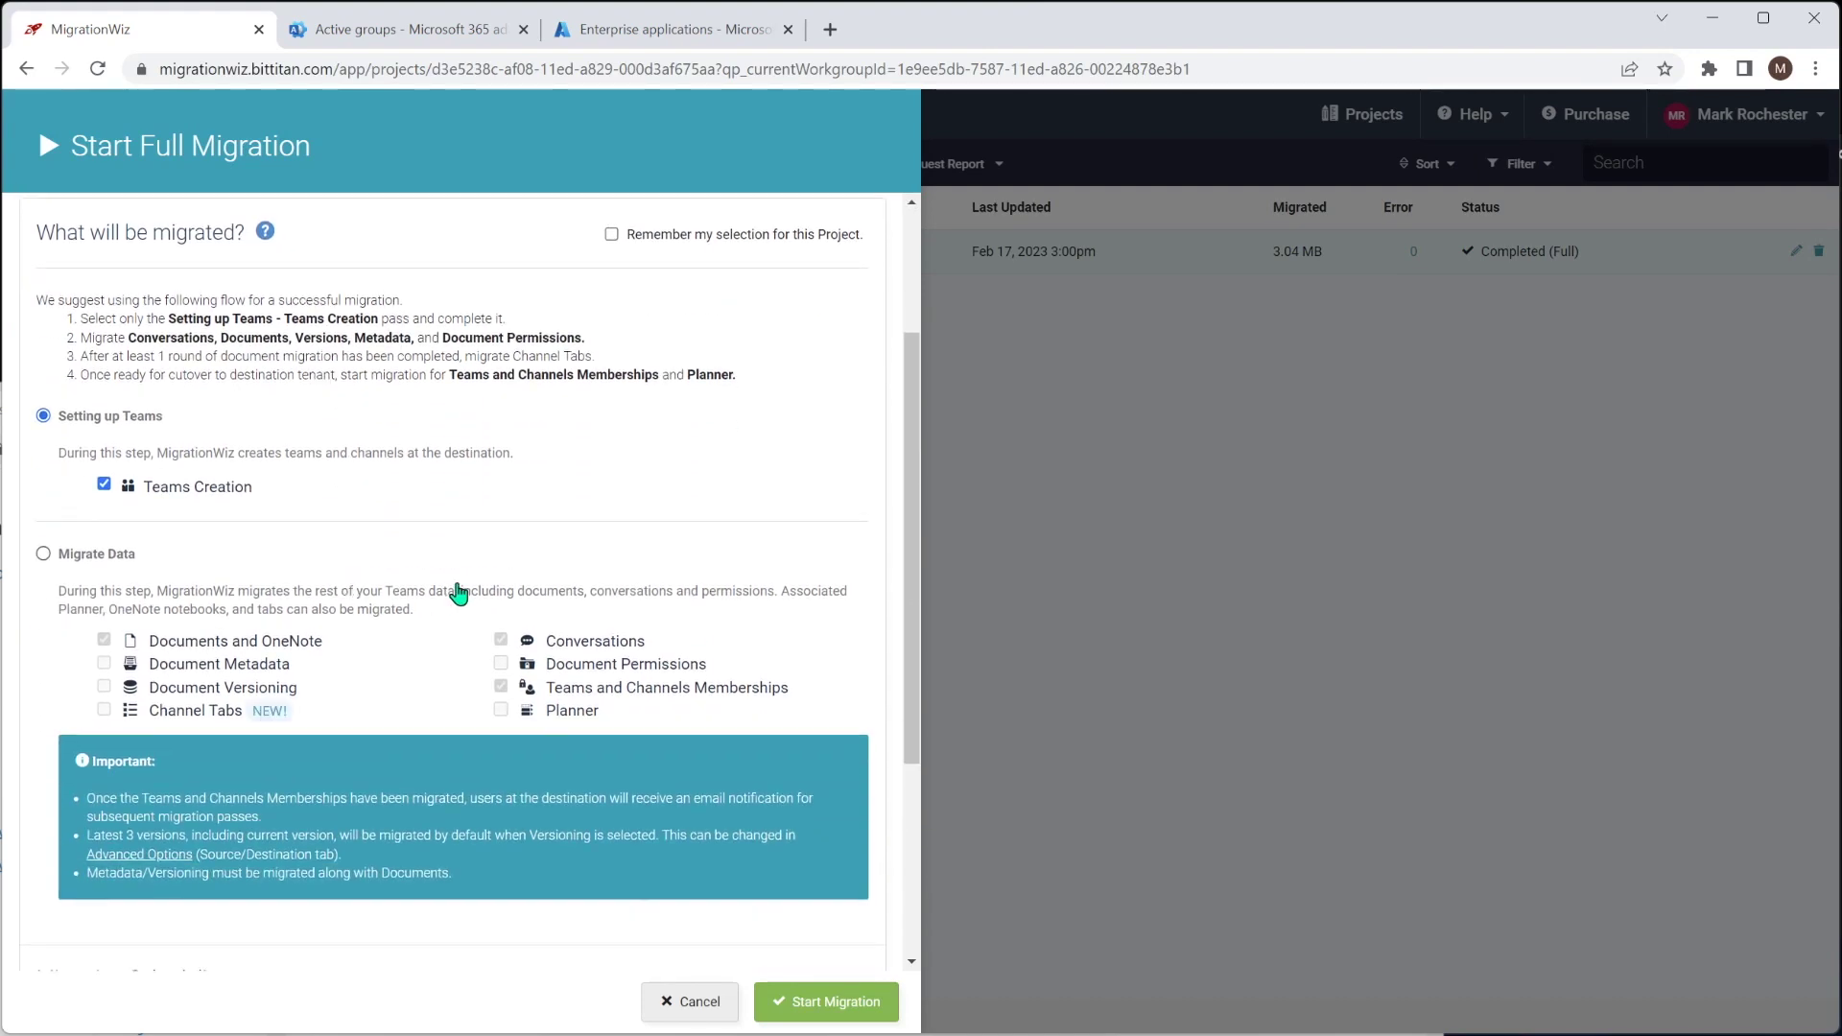
click(43, 553)
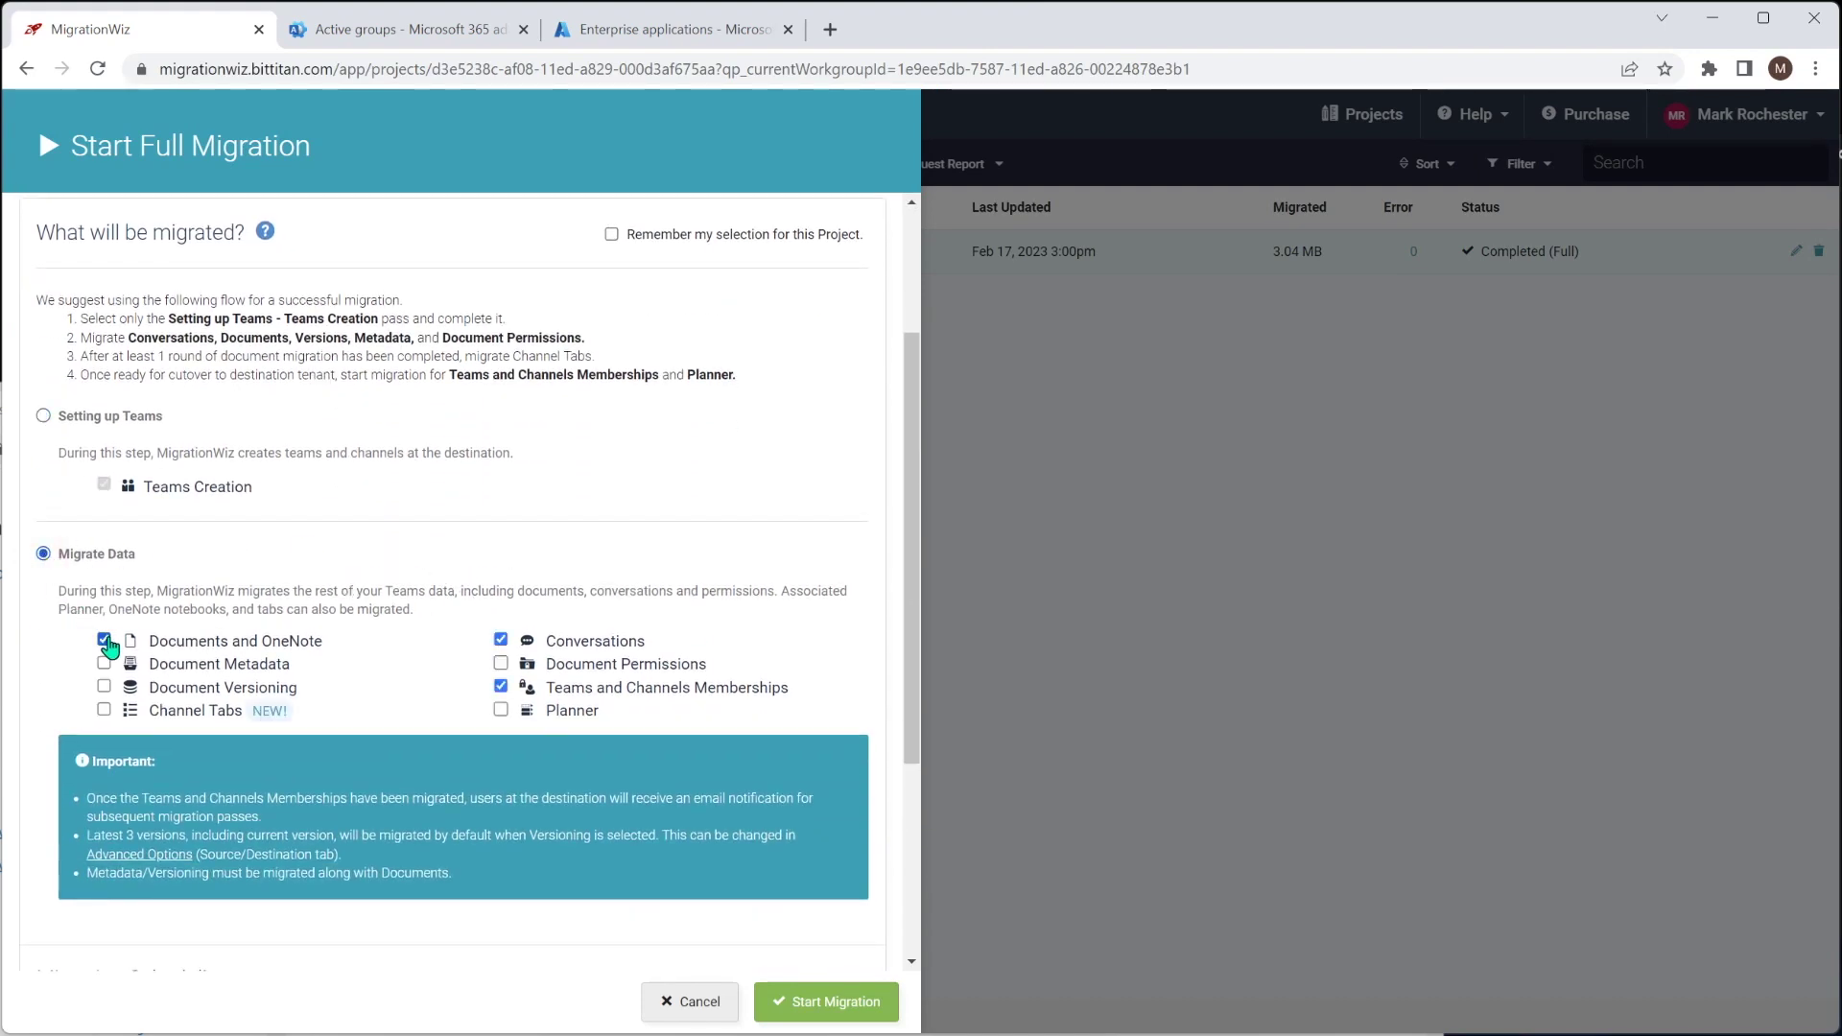
click(103, 639)
click(501, 639)
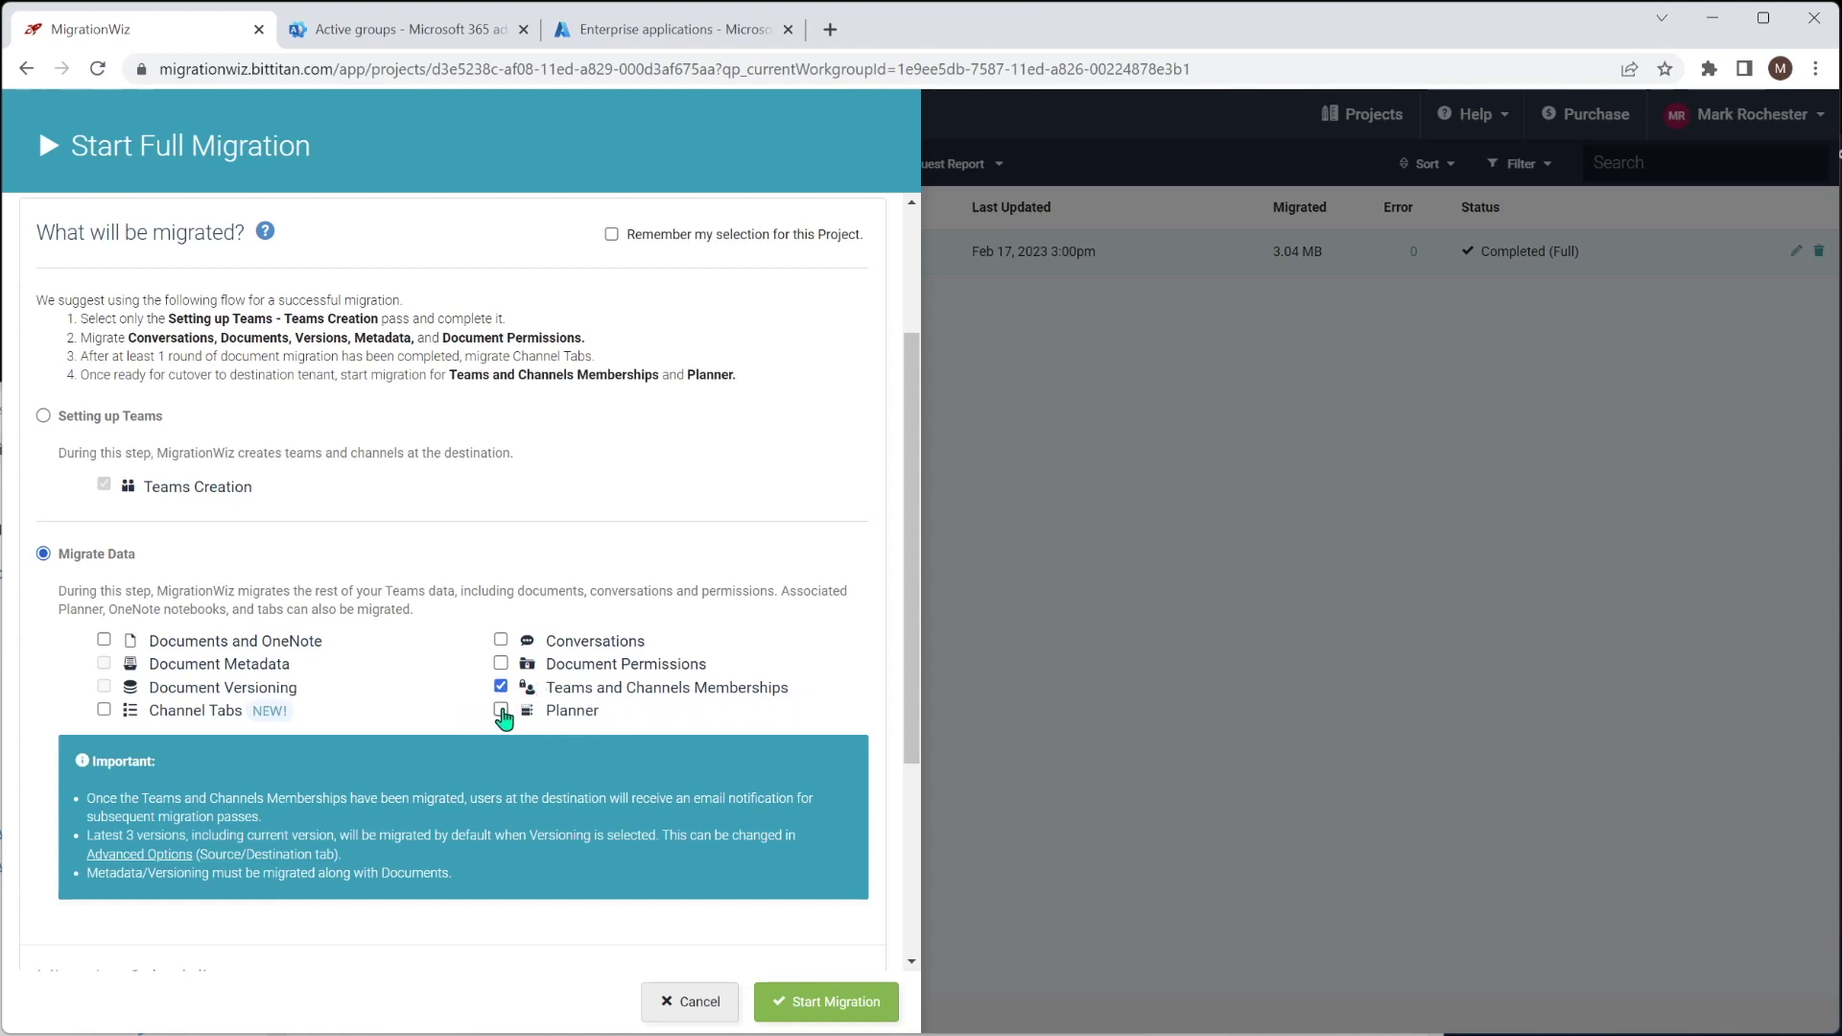
click(501, 710)
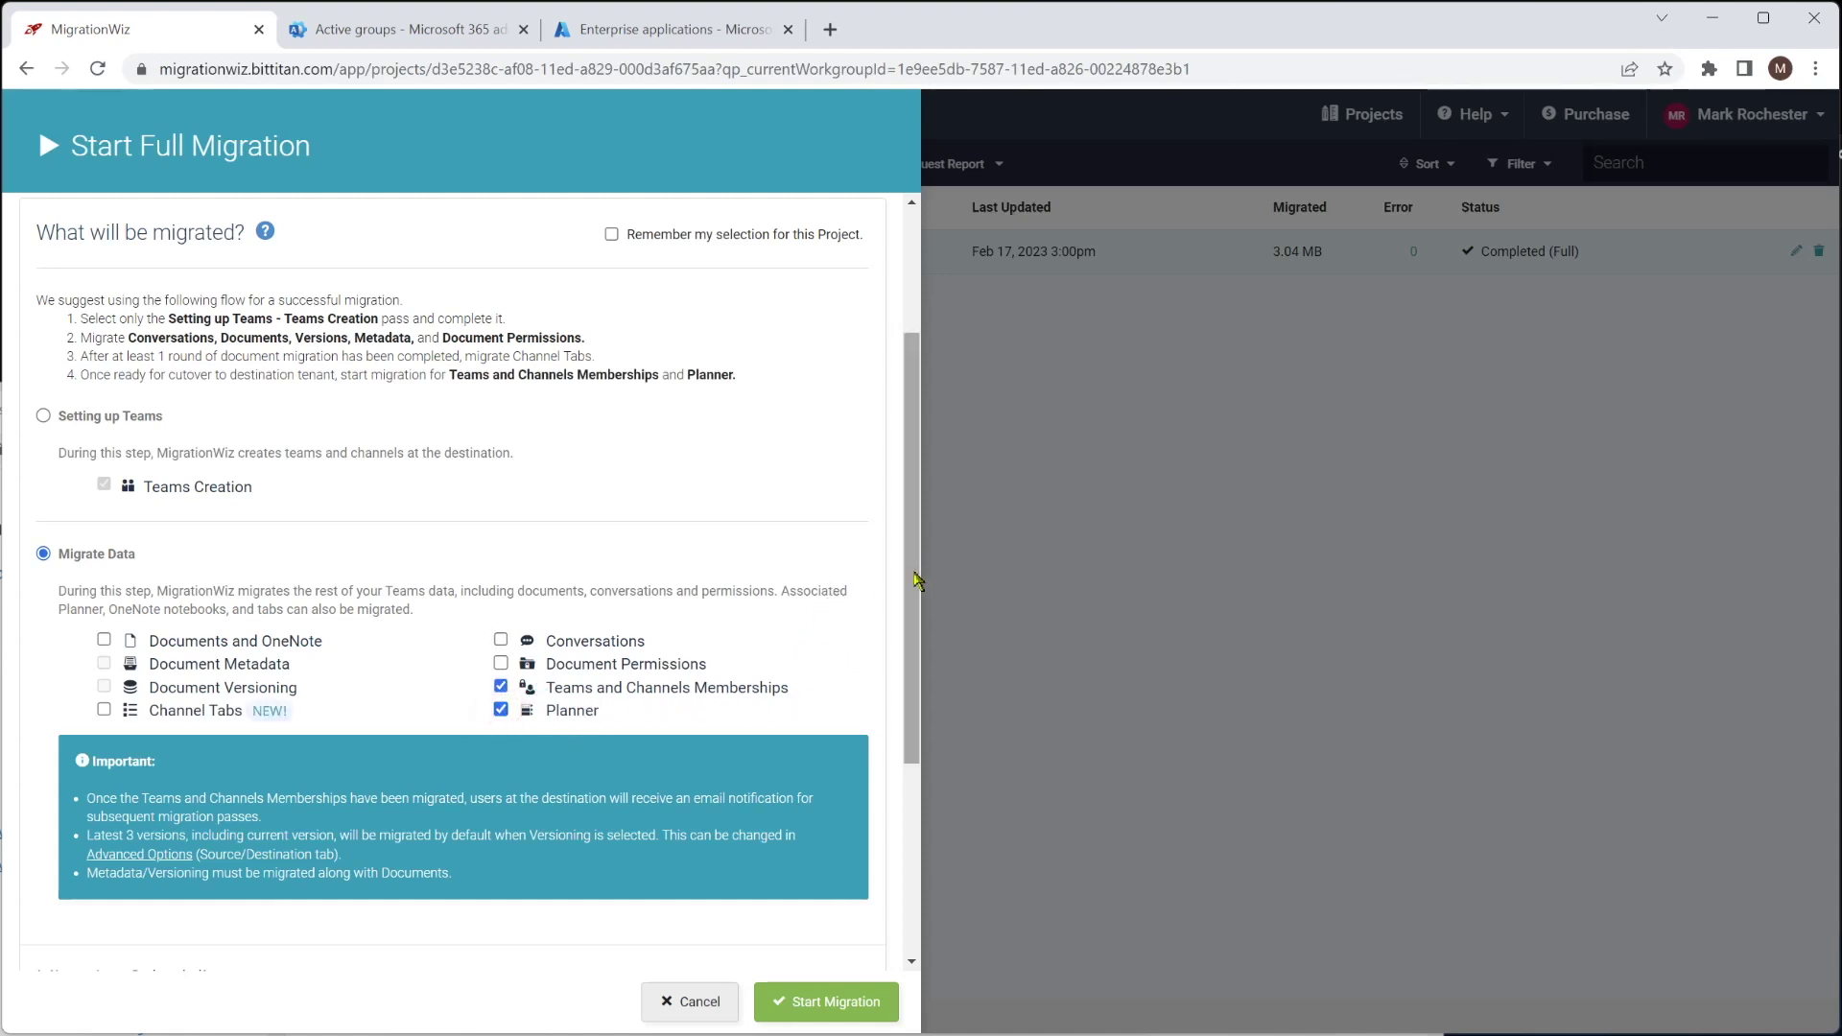
drag(919, 575, 927, 772)
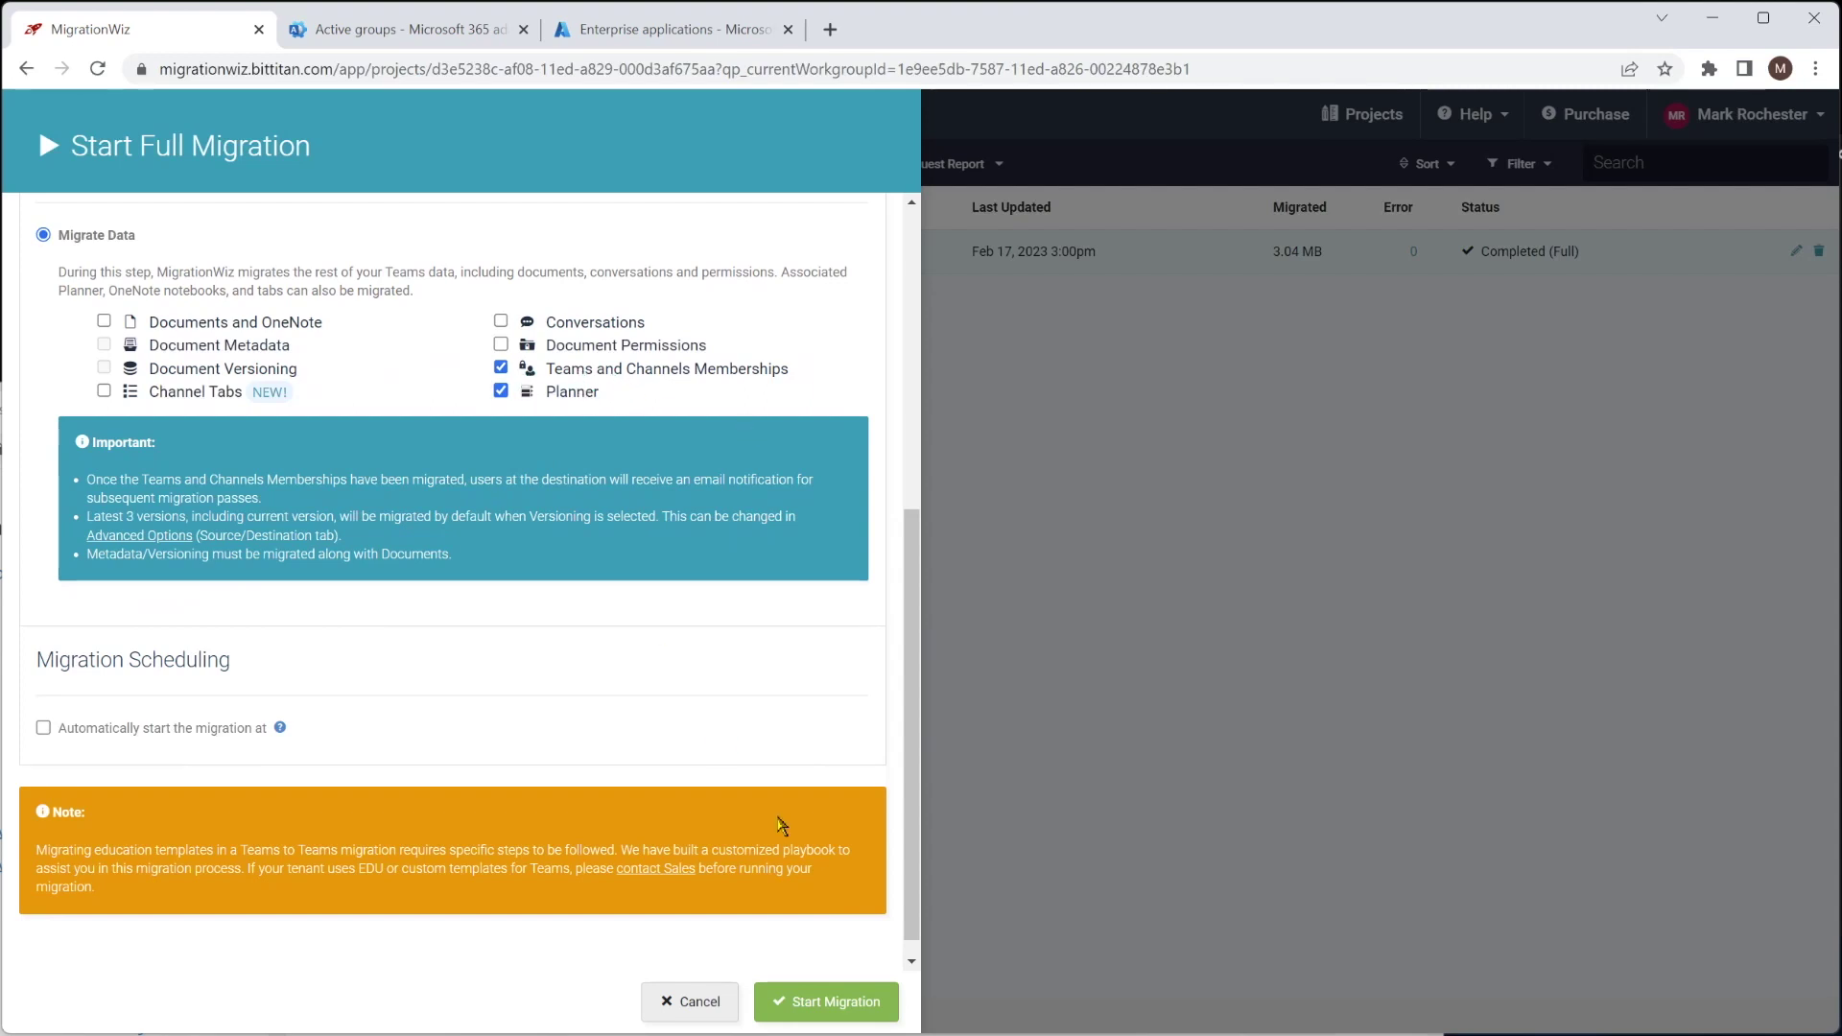
click(839, 997)
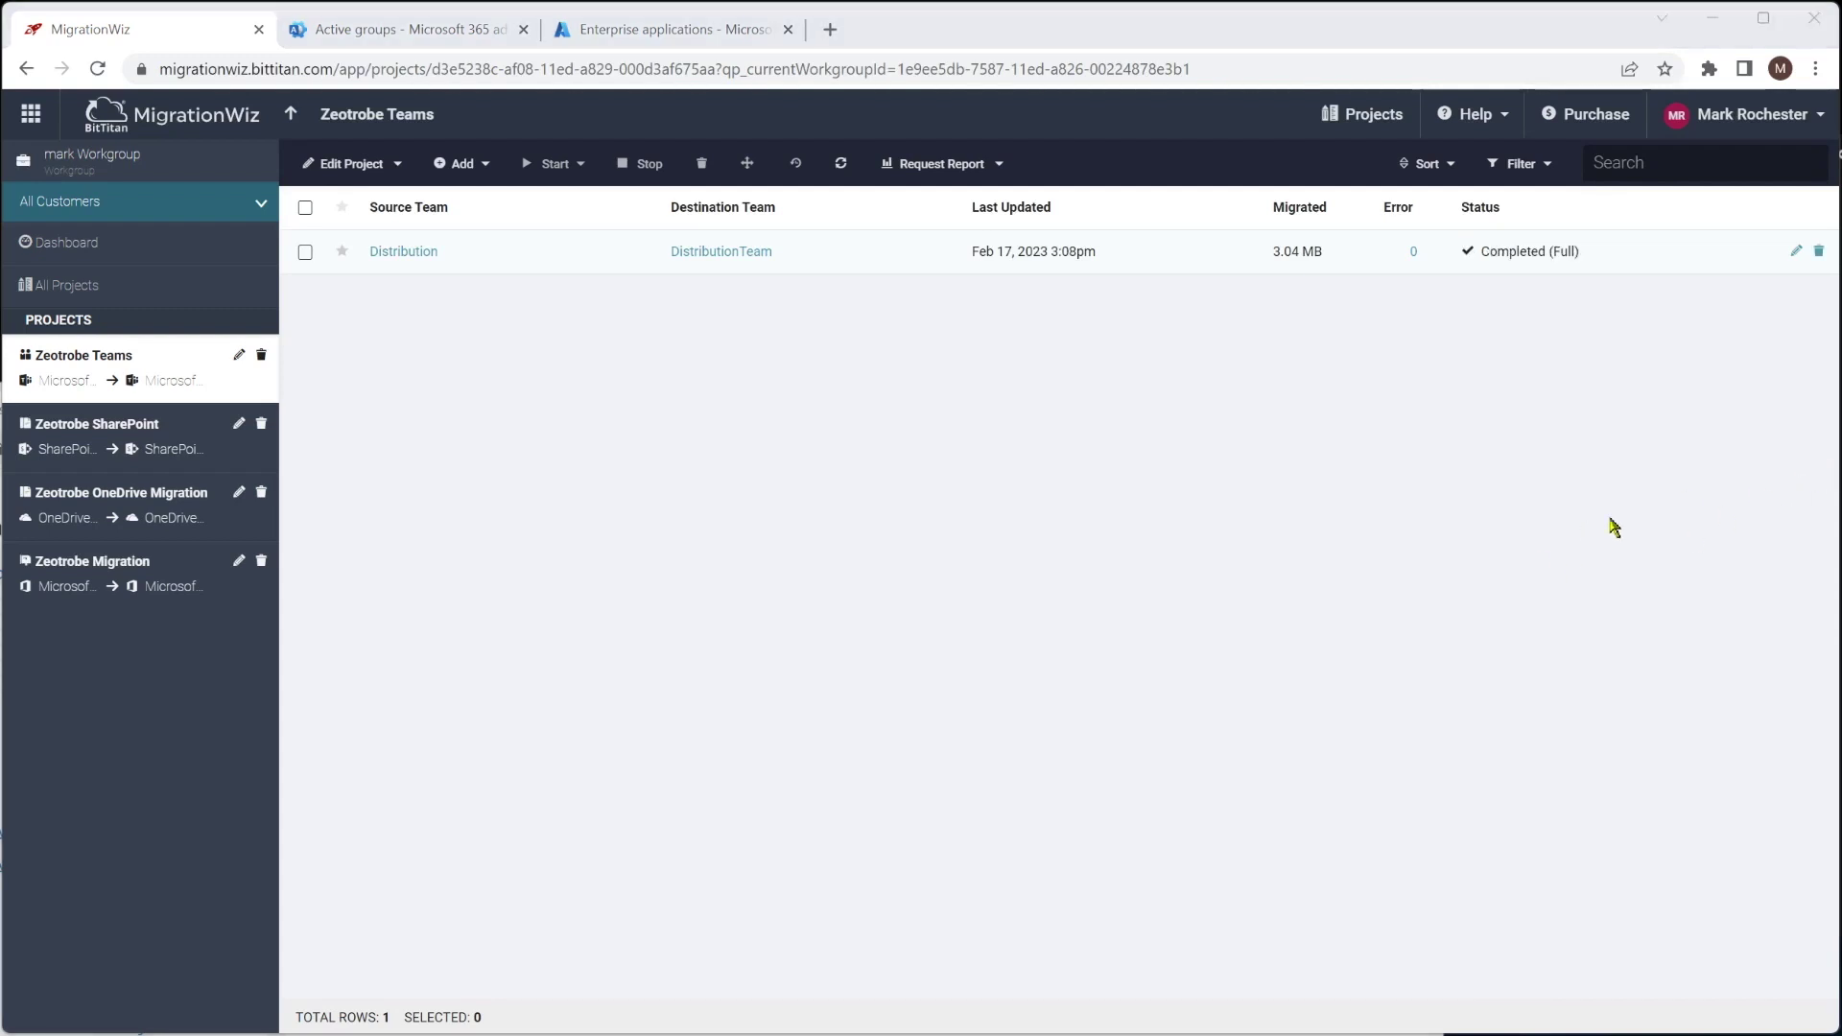
Review Distribution's migration results, return to the Zeotrobe Teams project list, and switch to the Teams window
click(743, 255)
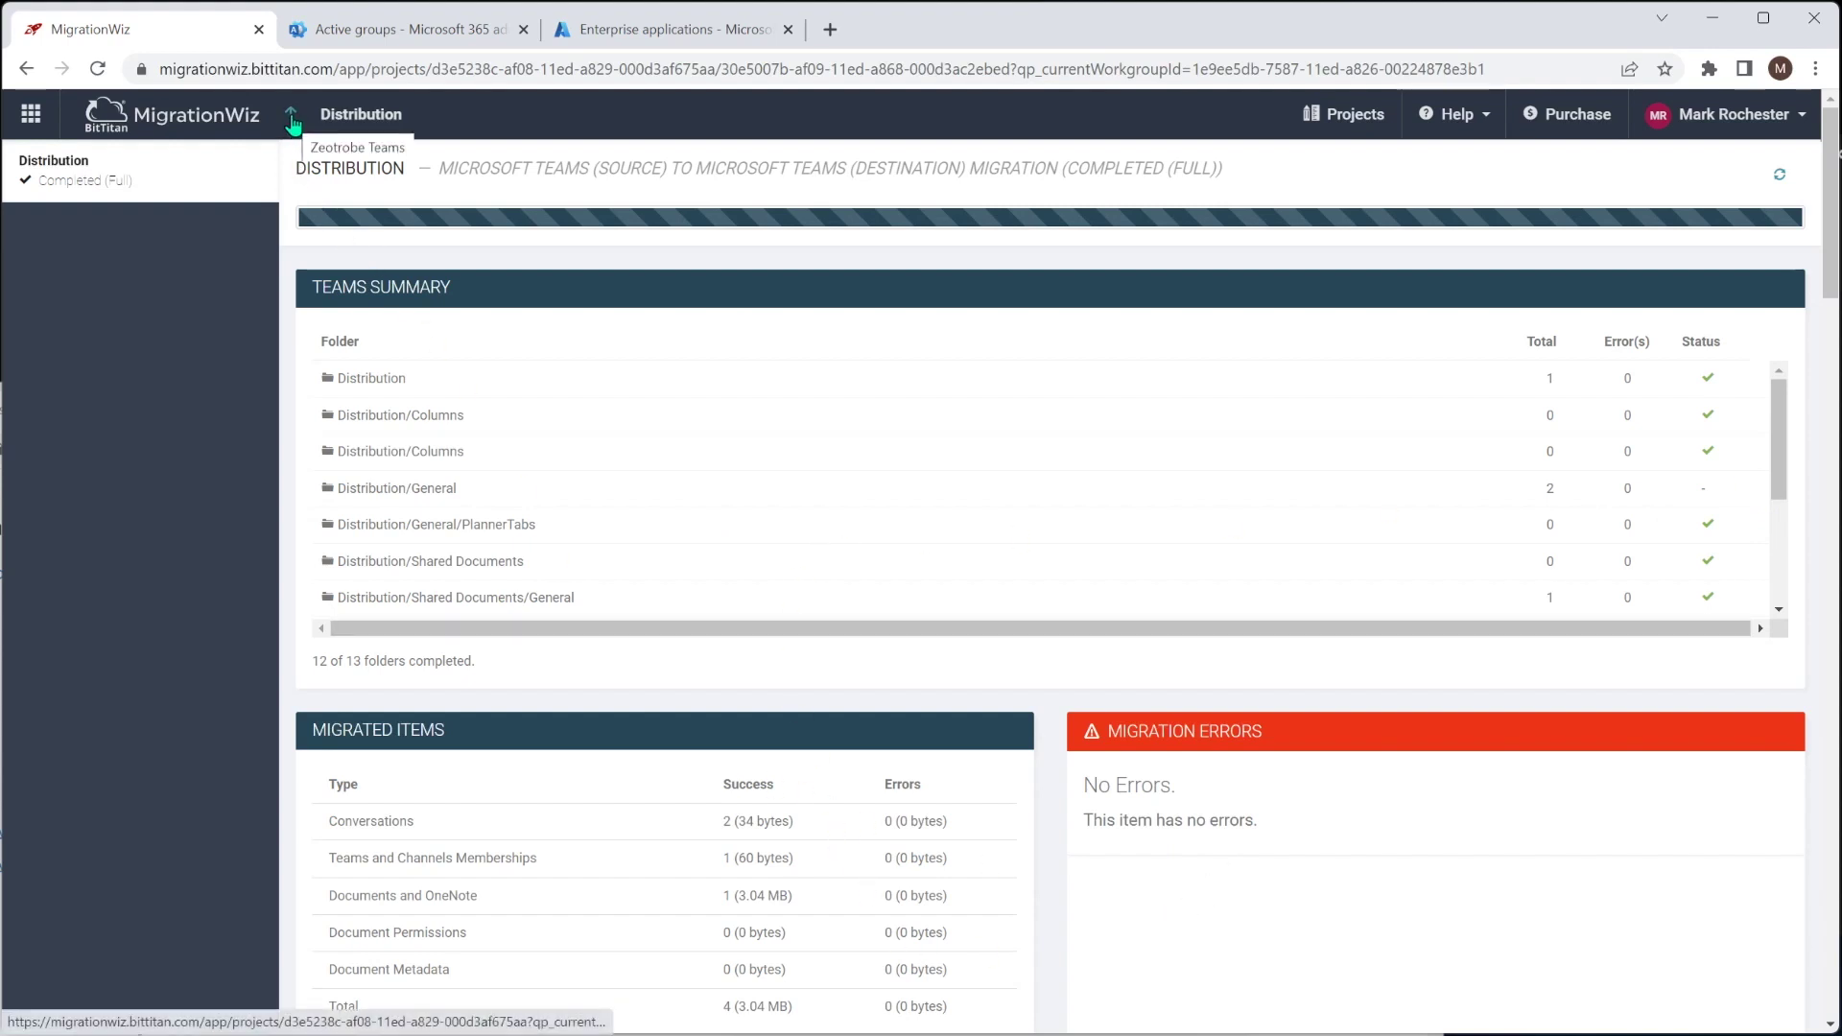
click(293, 119)
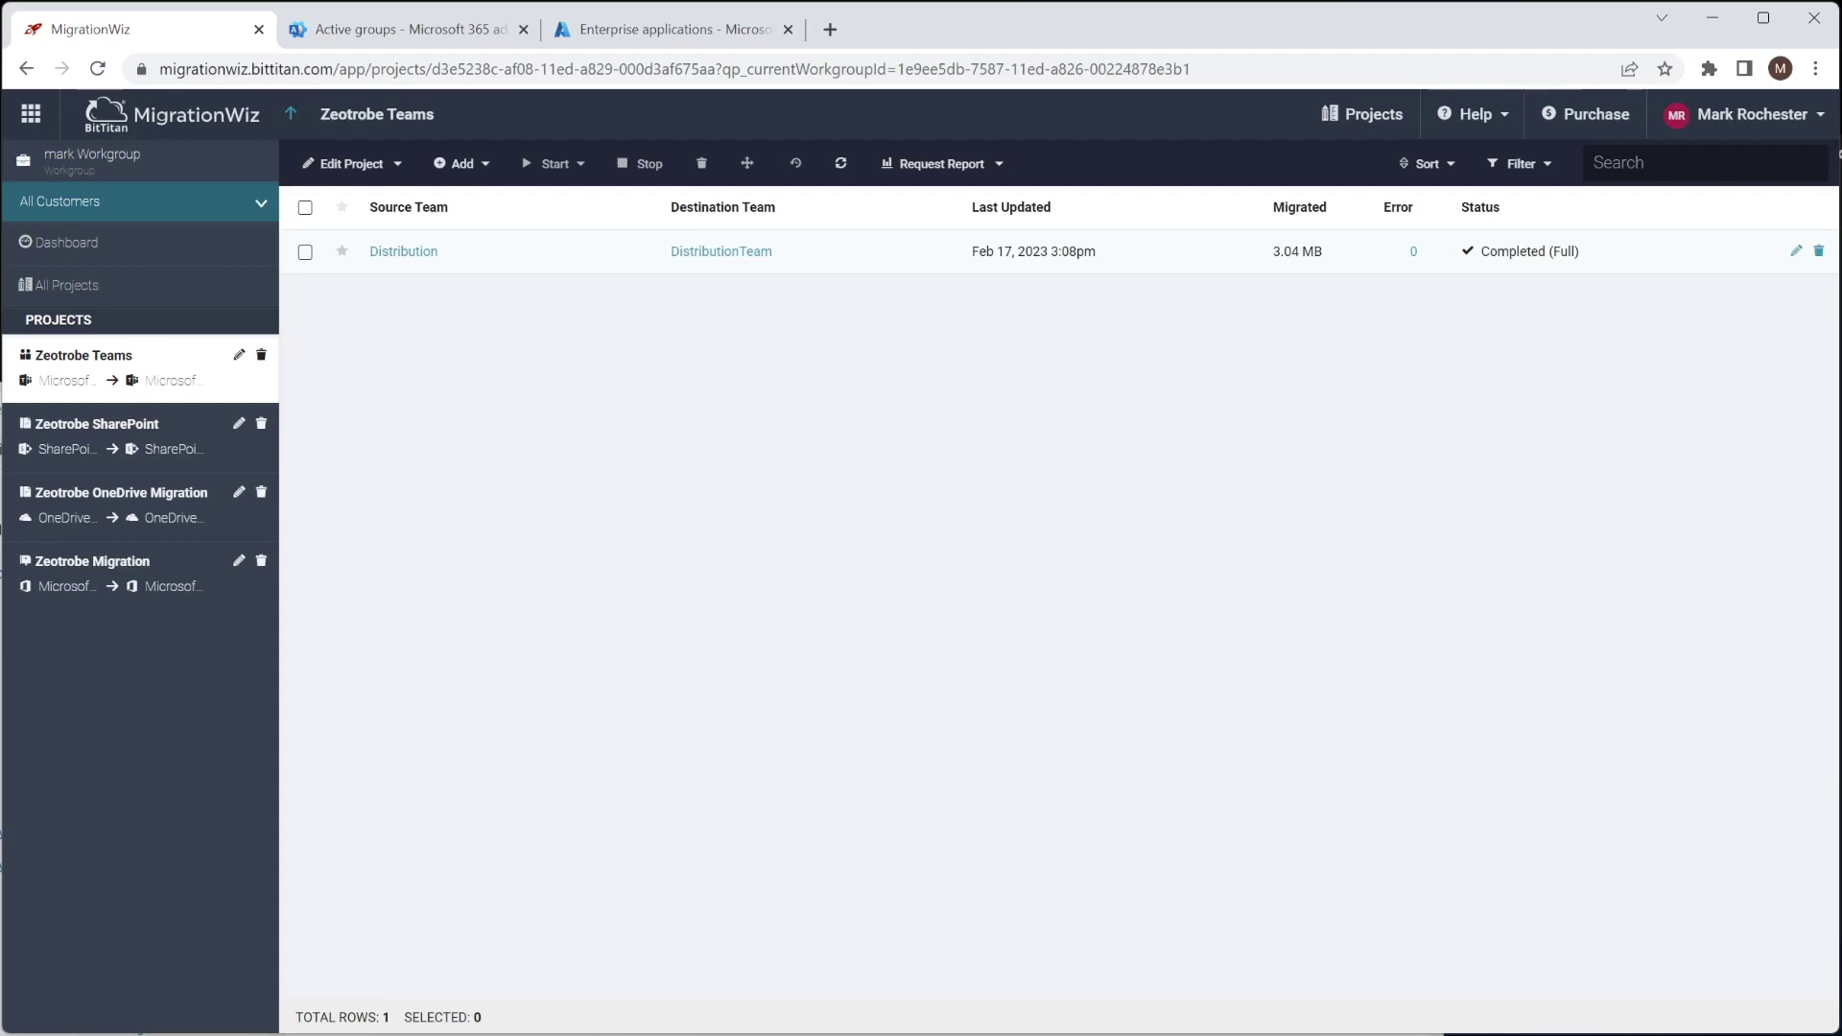
key(alt+Tab)
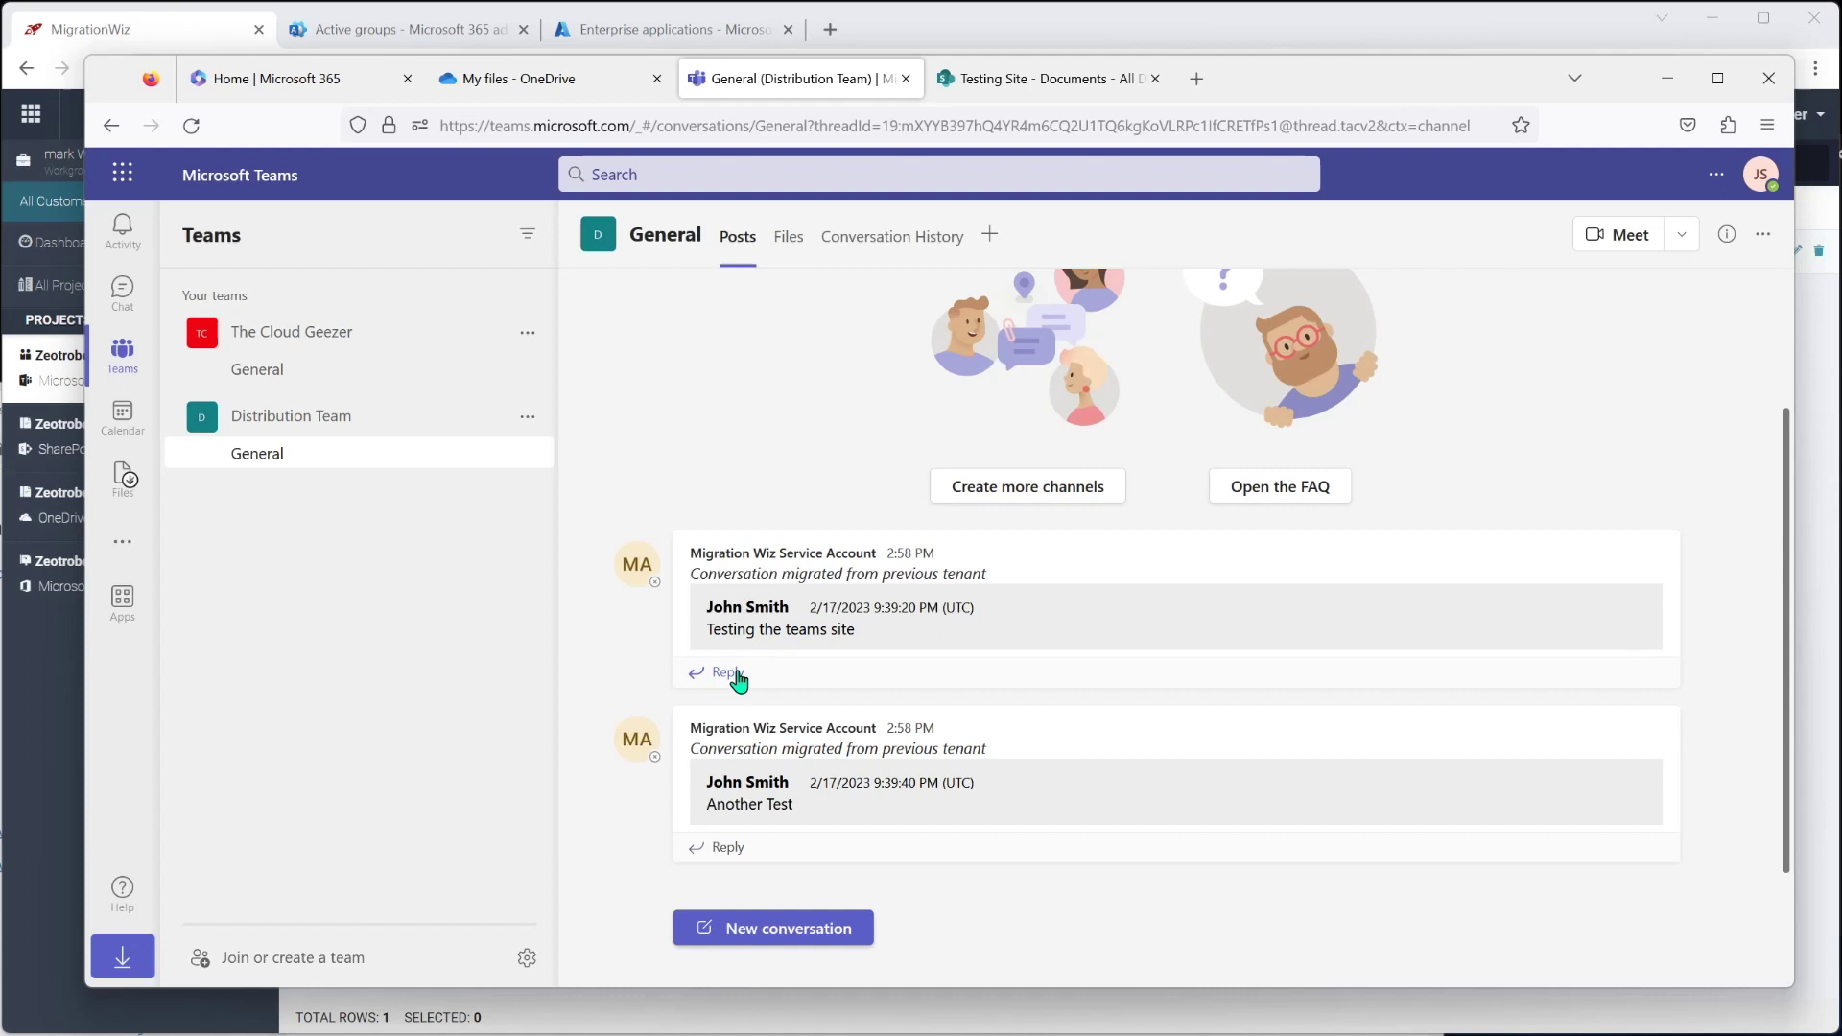
Check DisneyUpWallpaper4K.jpg under General's Files, go back to Posts, and move the Teams window aside
click(779, 255)
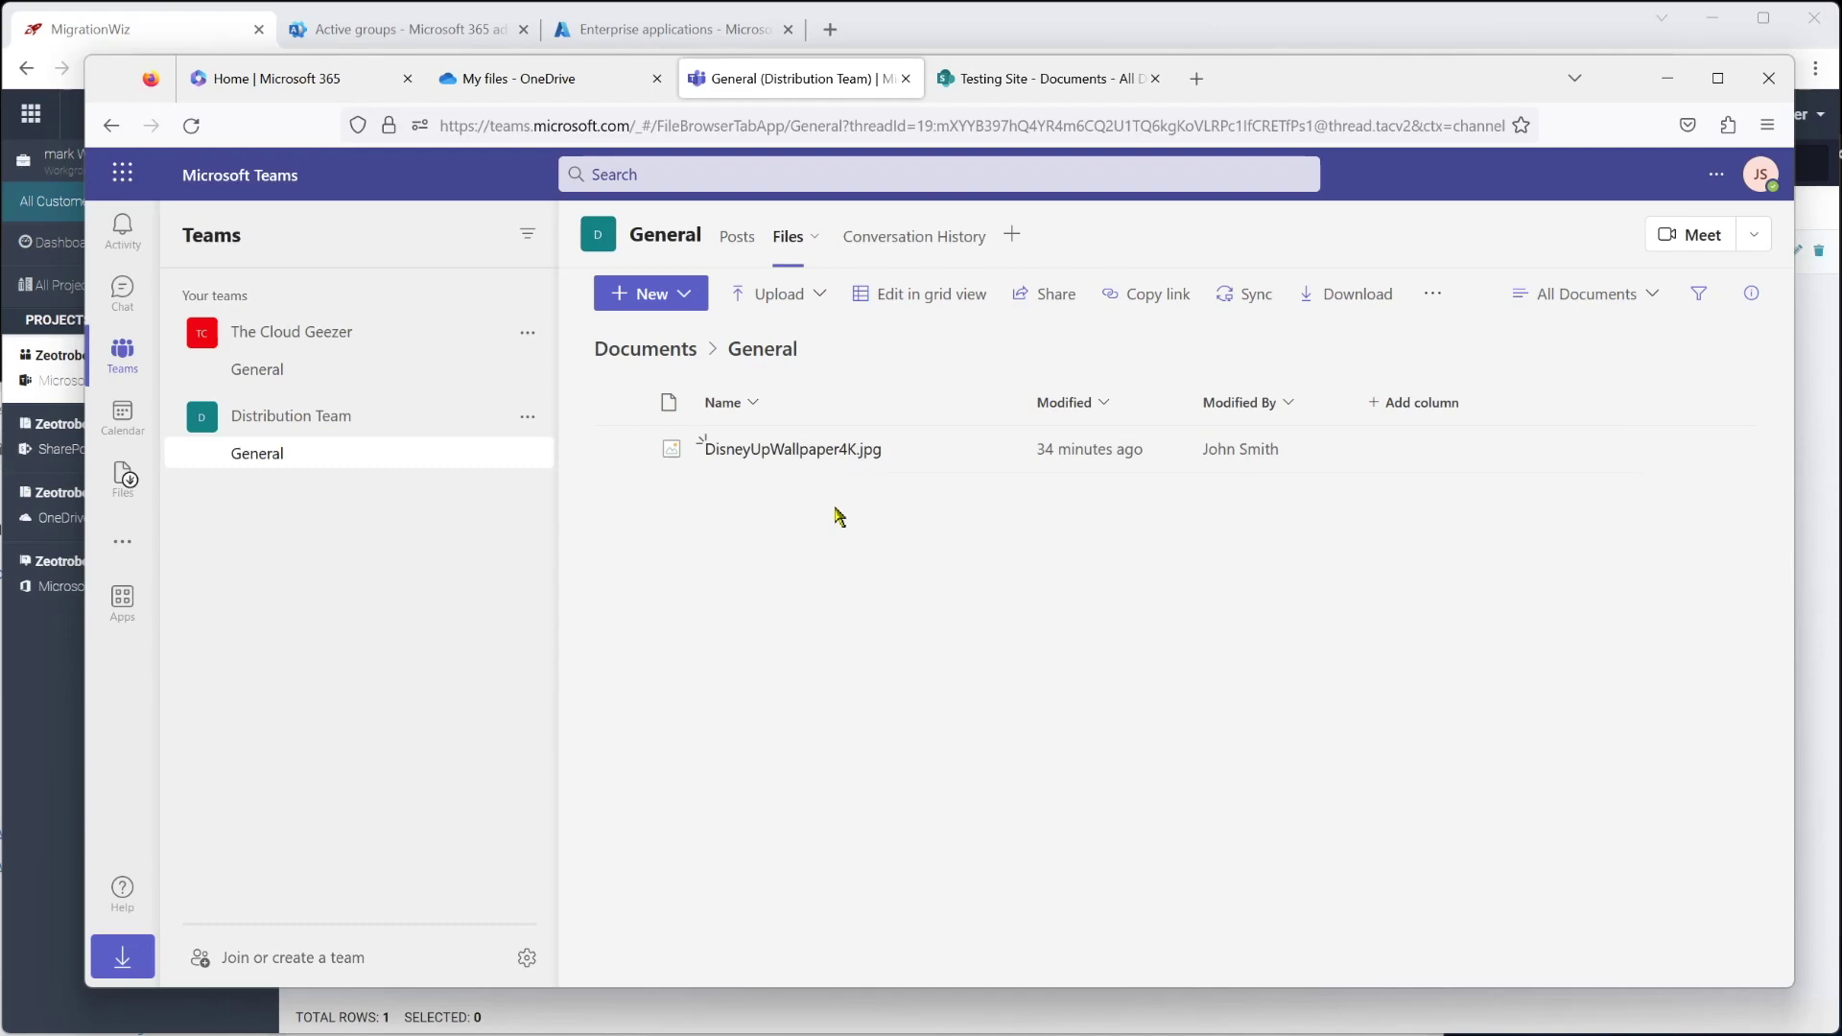
click(739, 244)
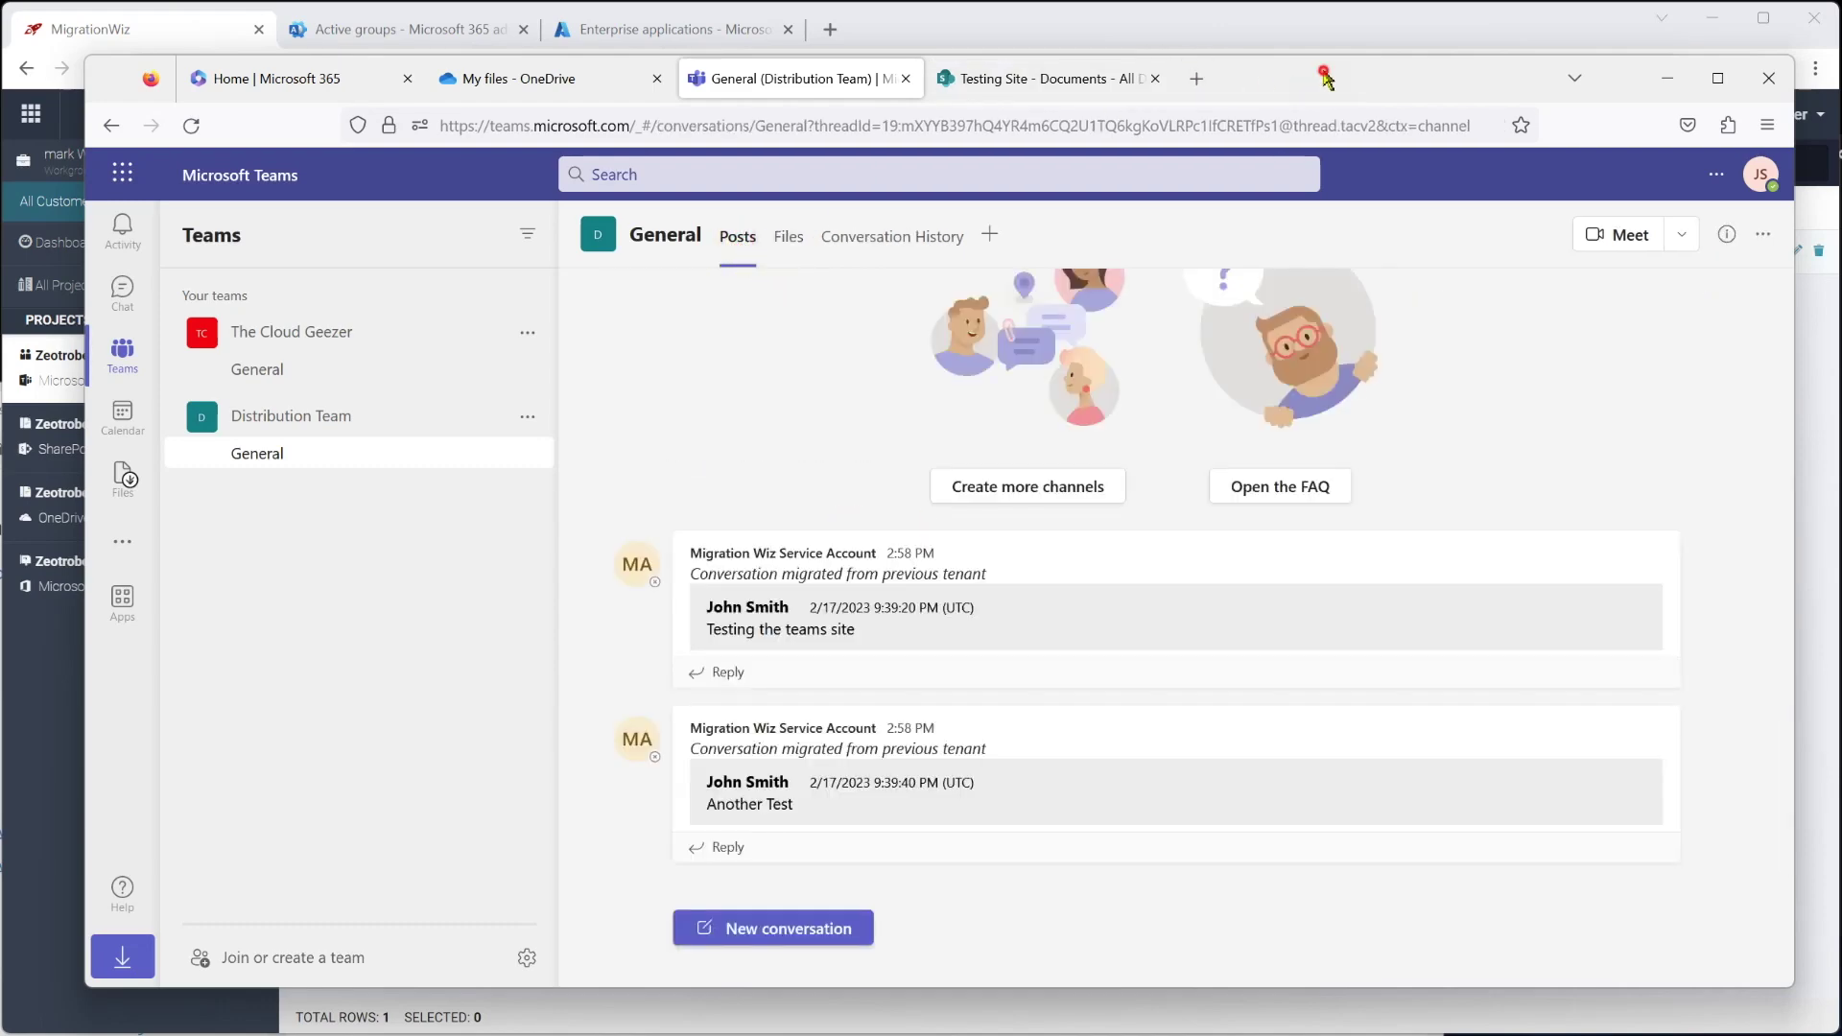
drag(1324, 76, 1841, 1035)
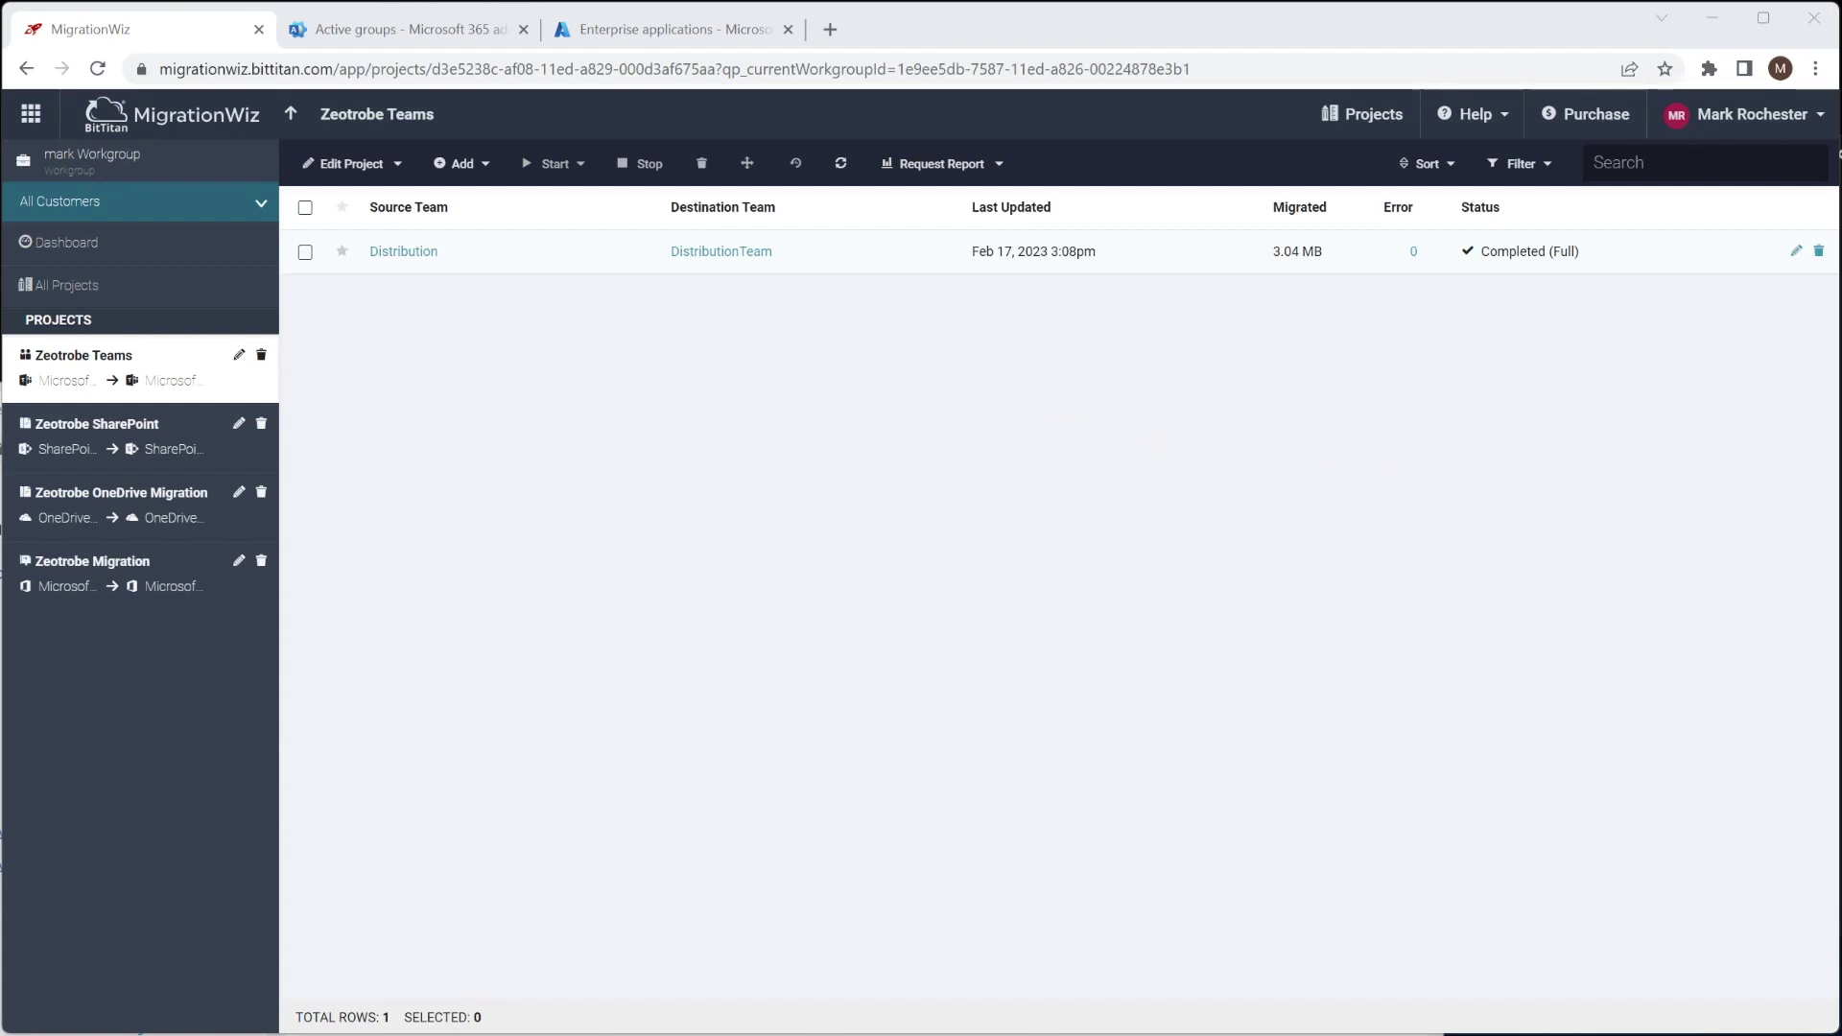
key(alt+Tab)
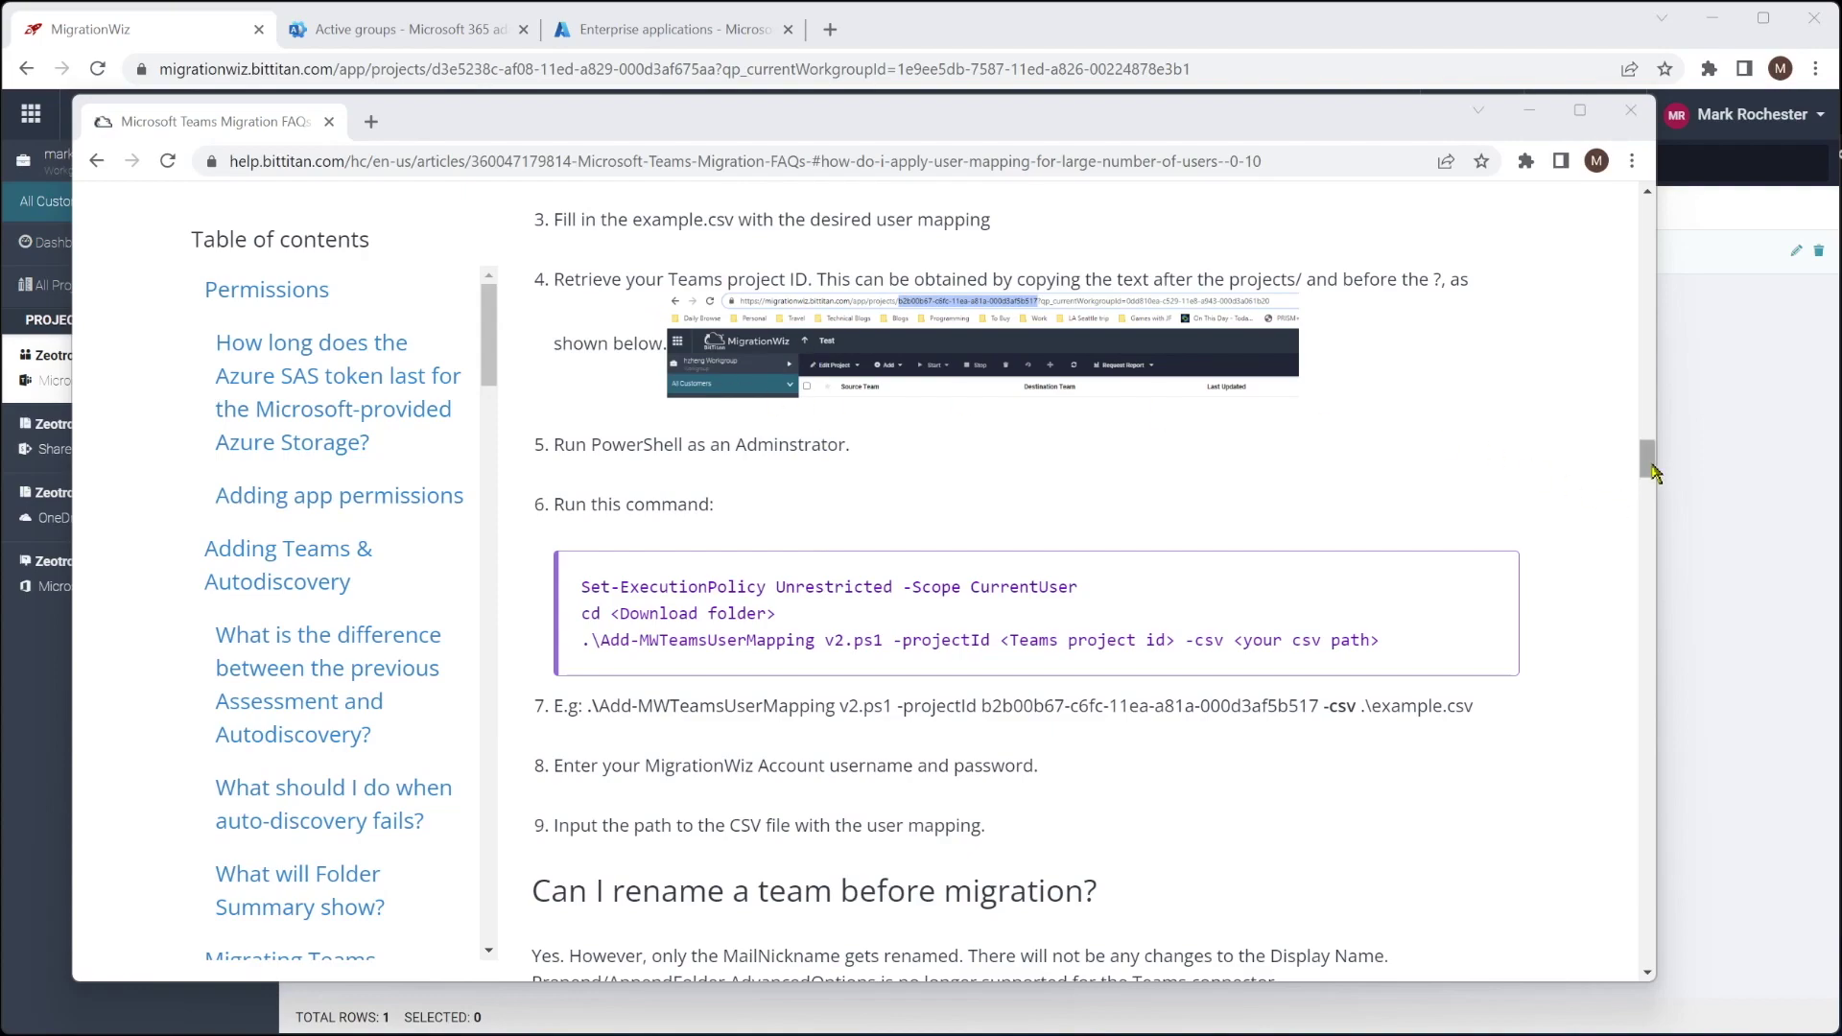
drag(1648, 470, 1668, 911)
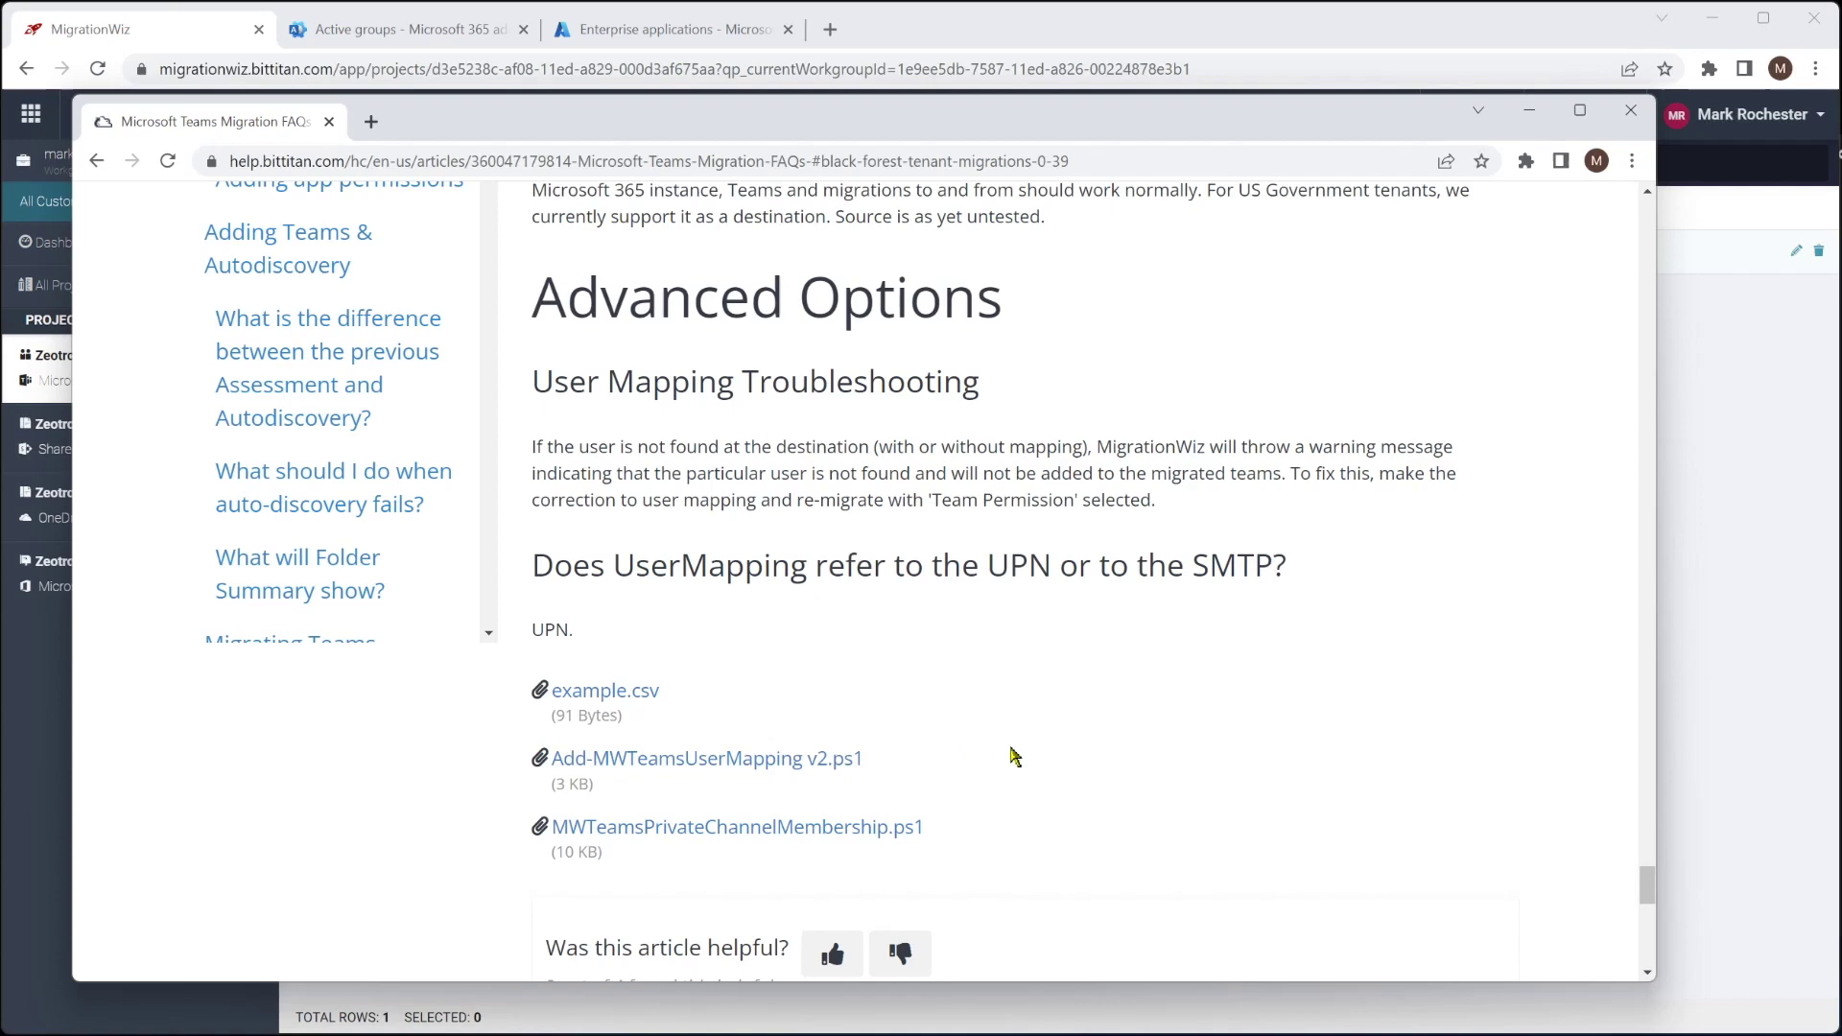
click(1527, 108)
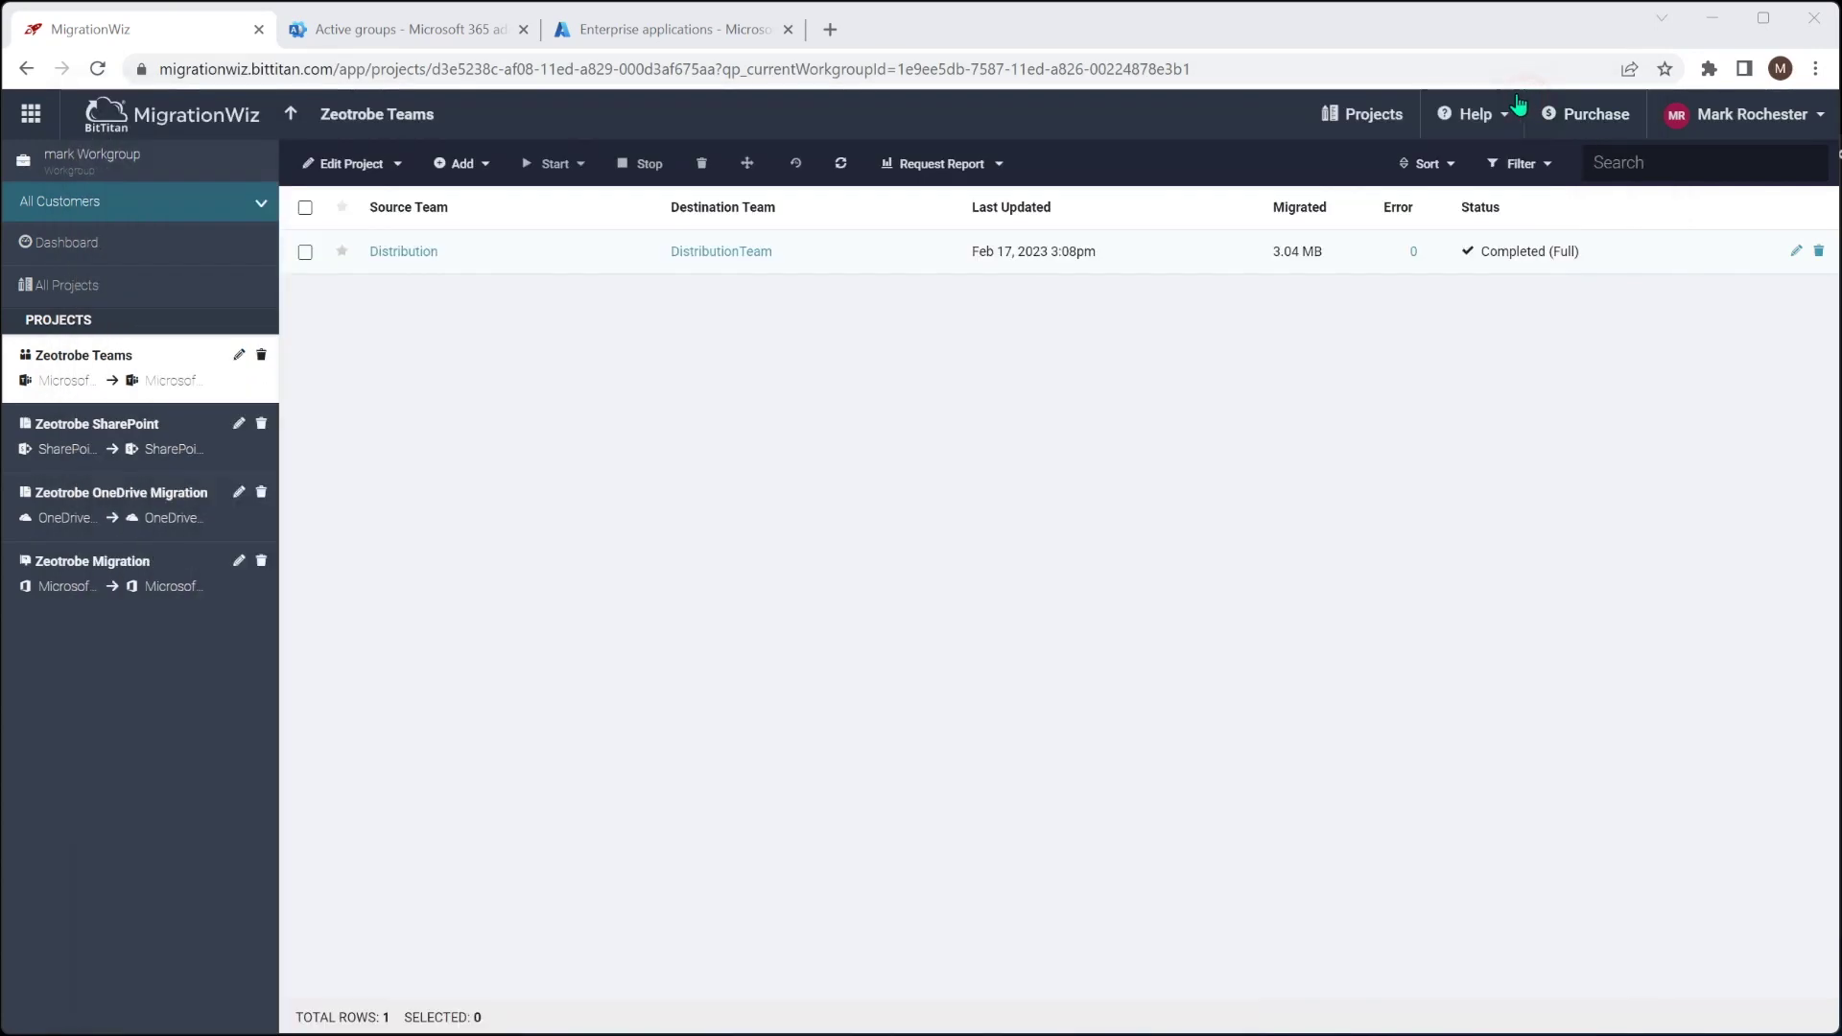